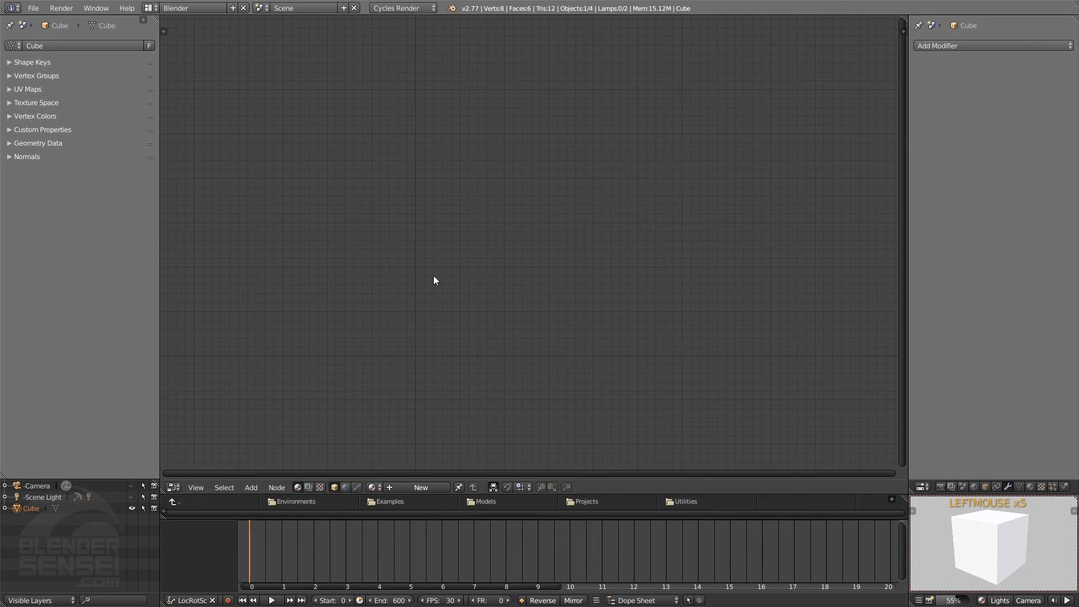
# - Check the world's node tree, return to the object's nodes and create a new node material for the cube
pyautogui.click(345, 487)
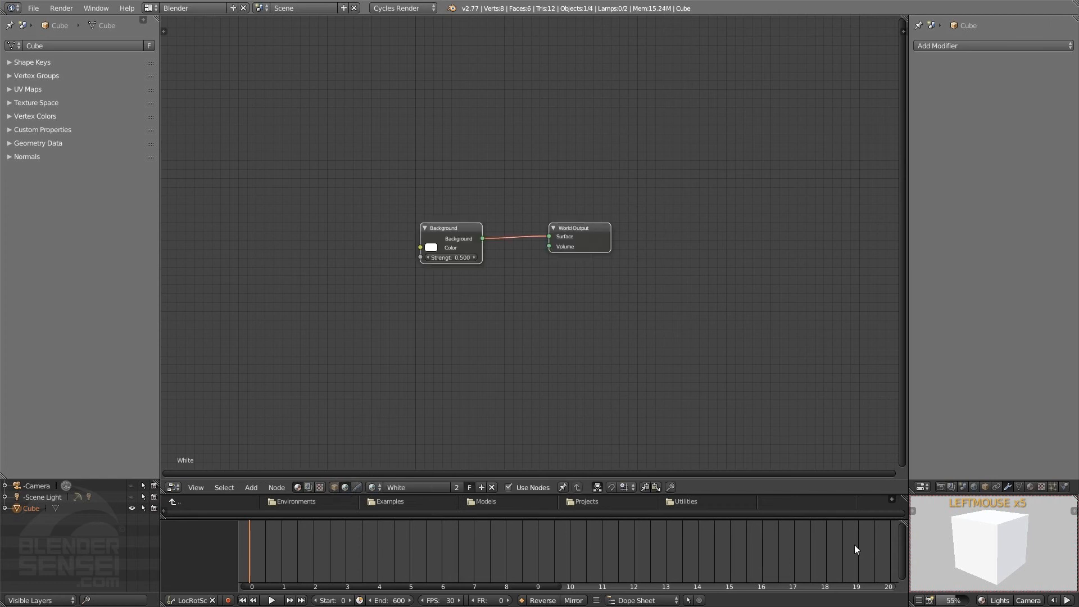
pyautogui.click(336, 487)
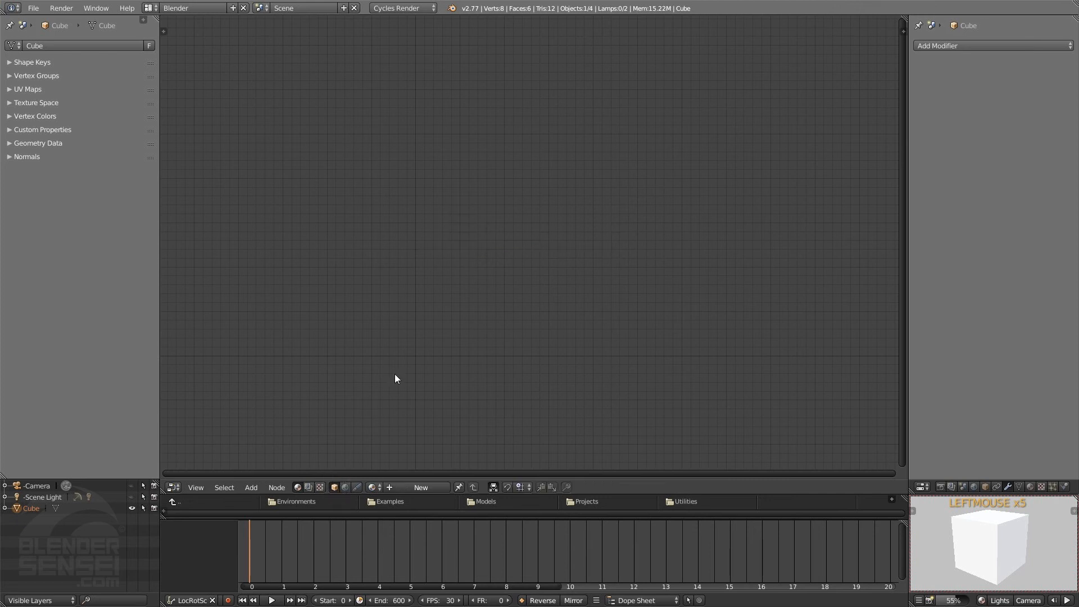
pyautogui.click(418, 488)
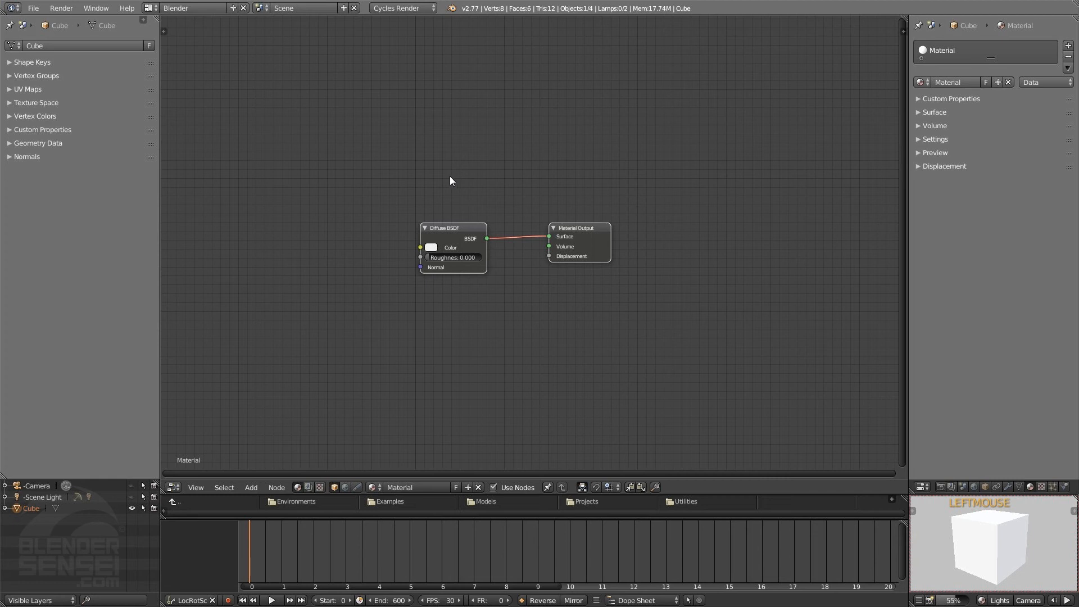
# - Reveal the node editor's side shelves, examine the Output and Shader node categories, and hide the shelves again
pyautogui.hotkey('shift', 'a')
pyautogui.press('Escape')
pyautogui.hotkey('shift', 'a')
pyautogui.press('t')
pyautogui.press('n')
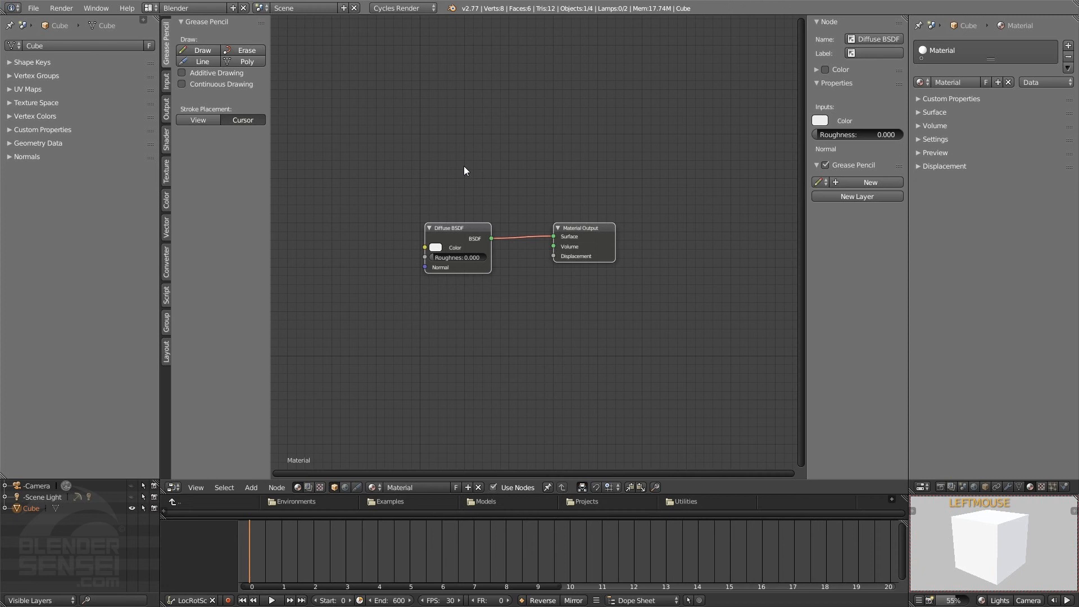
pyautogui.click(168, 137)
pyautogui.click(167, 118)
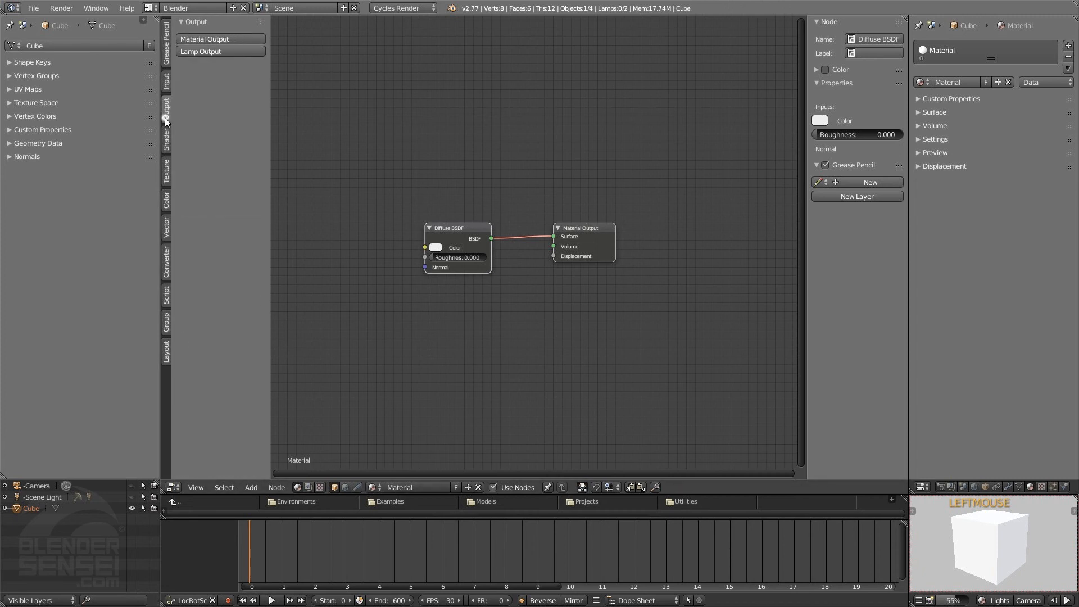
pyautogui.click(166, 143)
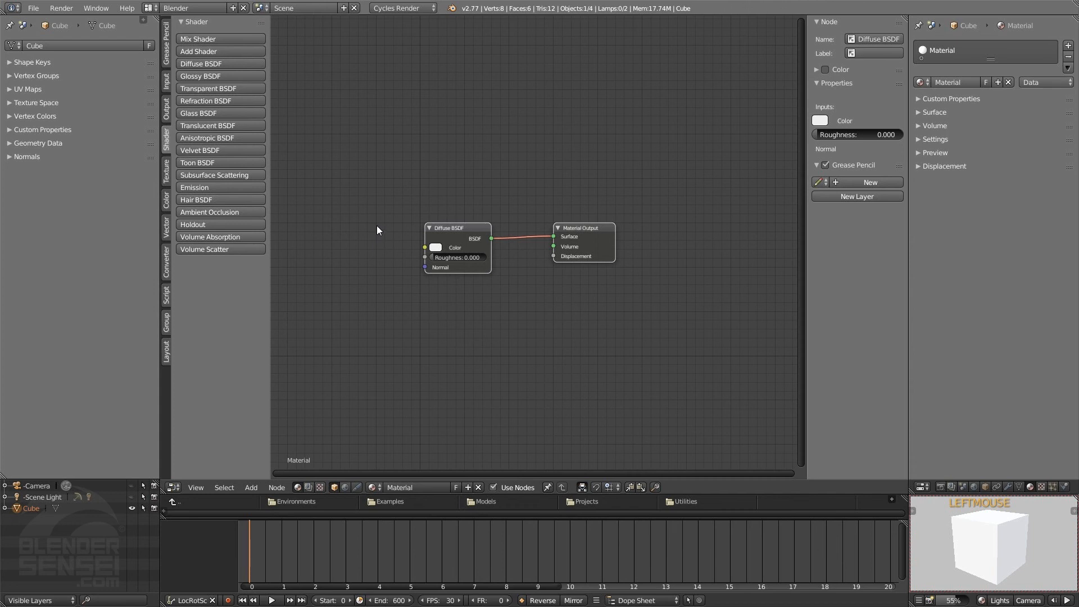
pyautogui.press('t')
pyautogui.press('n')
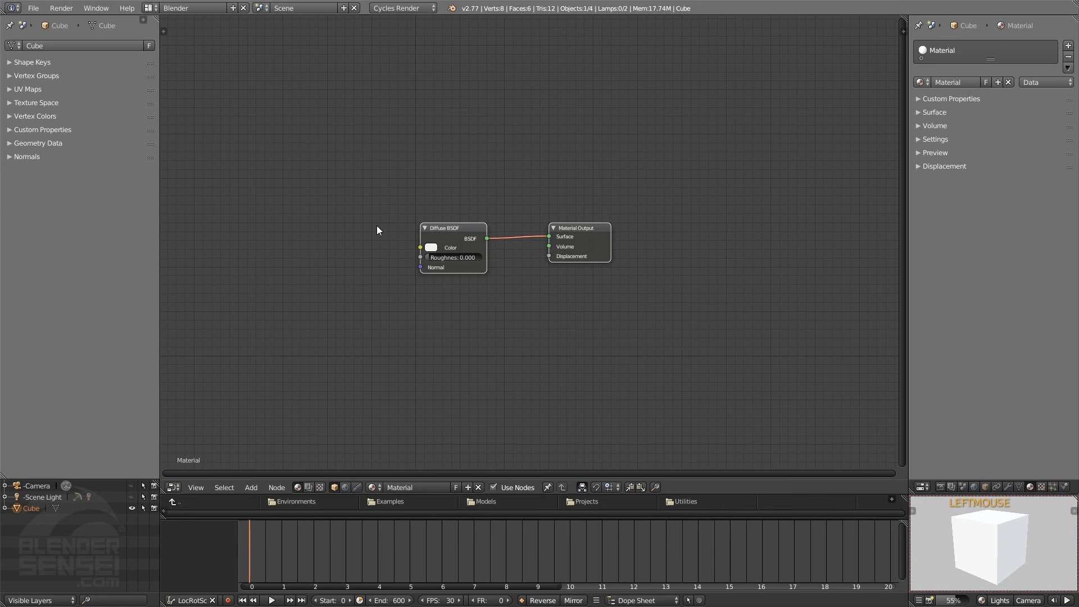
# - Examine the node categories available for adding to the cube's material, including Output and Shader
pyautogui.hotkey('shift', 'a')
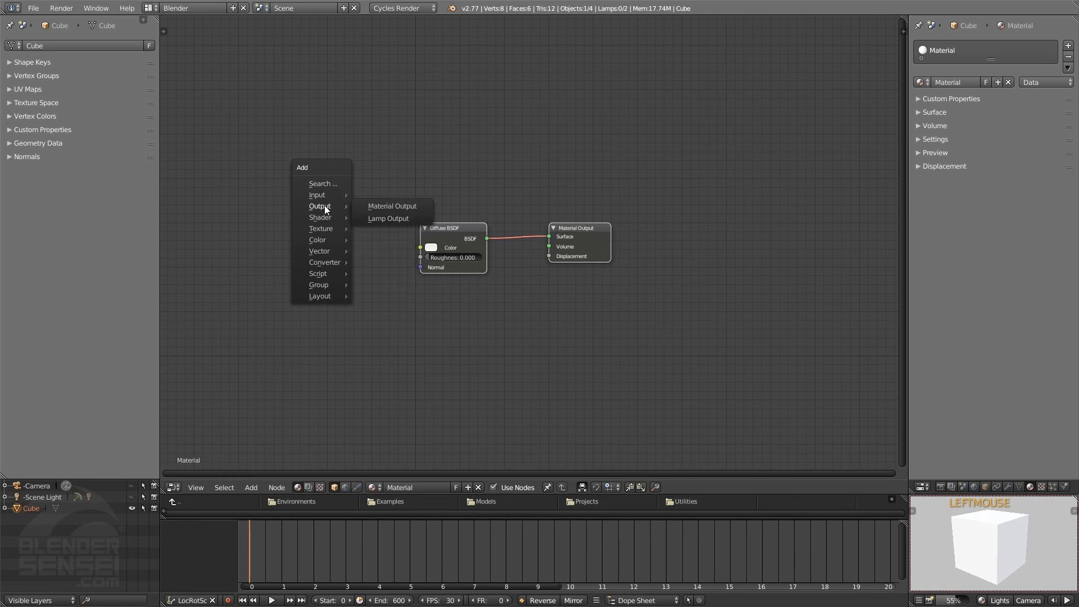
pyautogui.moveTo(319, 217)
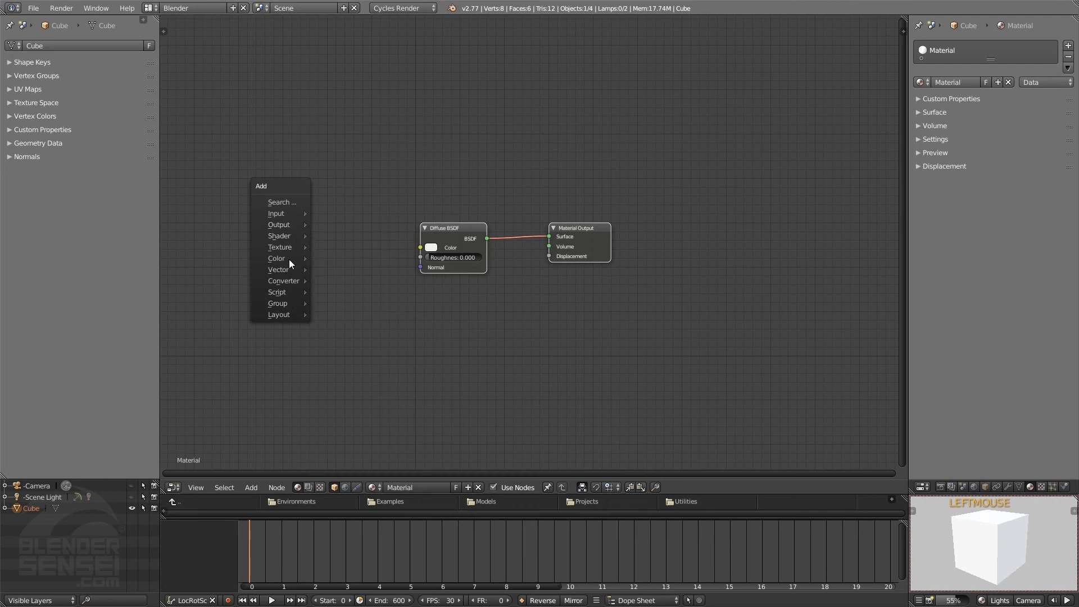
pyautogui.moveTo(286, 235)
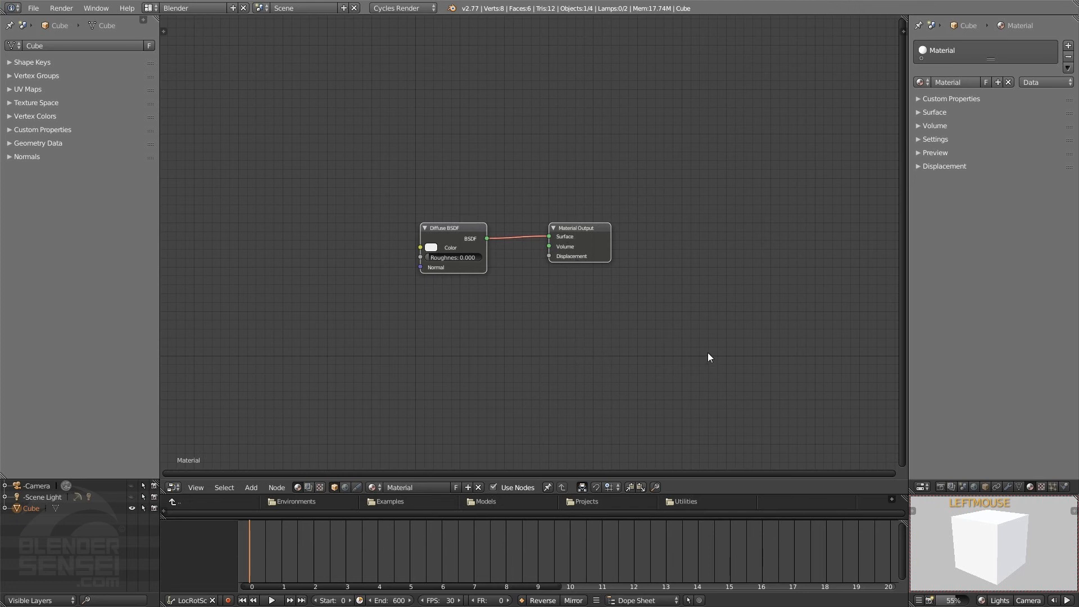
pyautogui.hotkey('shift', 'a')
pyautogui.moveTo(332, 216)
# - Change the render engine to Blender Render and switch the node editor area to the 3D View
pyautogui.click(418, 8)
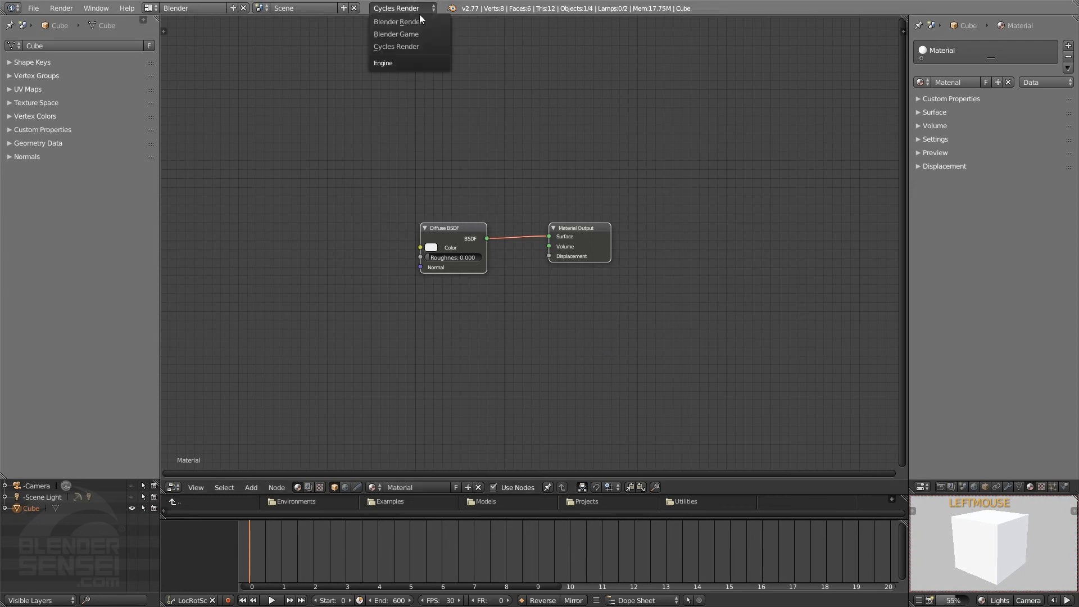
pyautogui.click(420, 20)
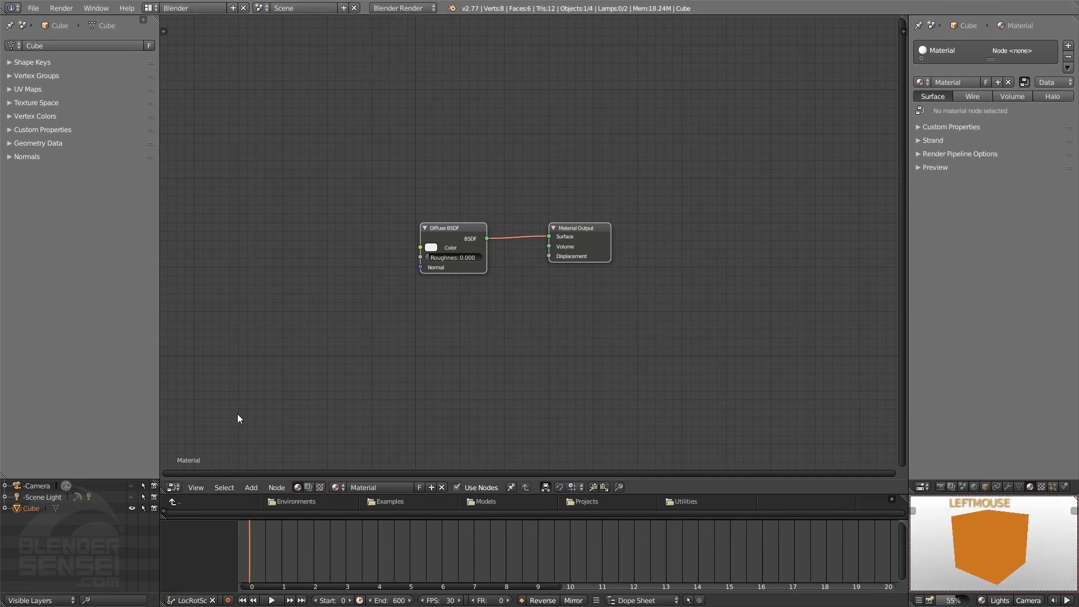
pyautogui.click(179, 487)
pyautogui.click(195, 470)
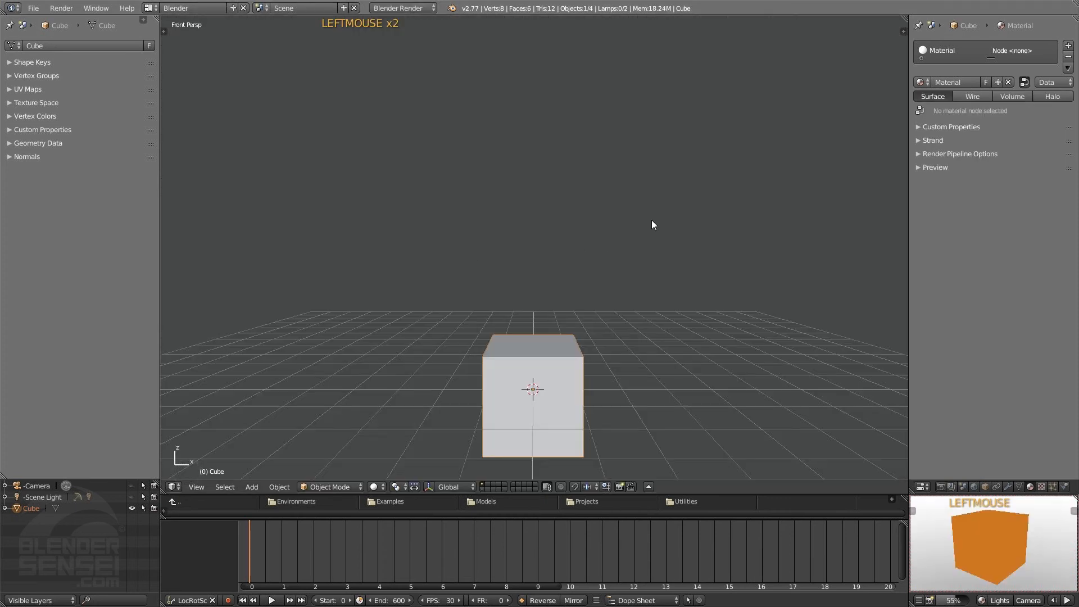
# - Add a monkey mesh above the grid, to the upper right of the cube
pyautogui.rightClick(664, 253)
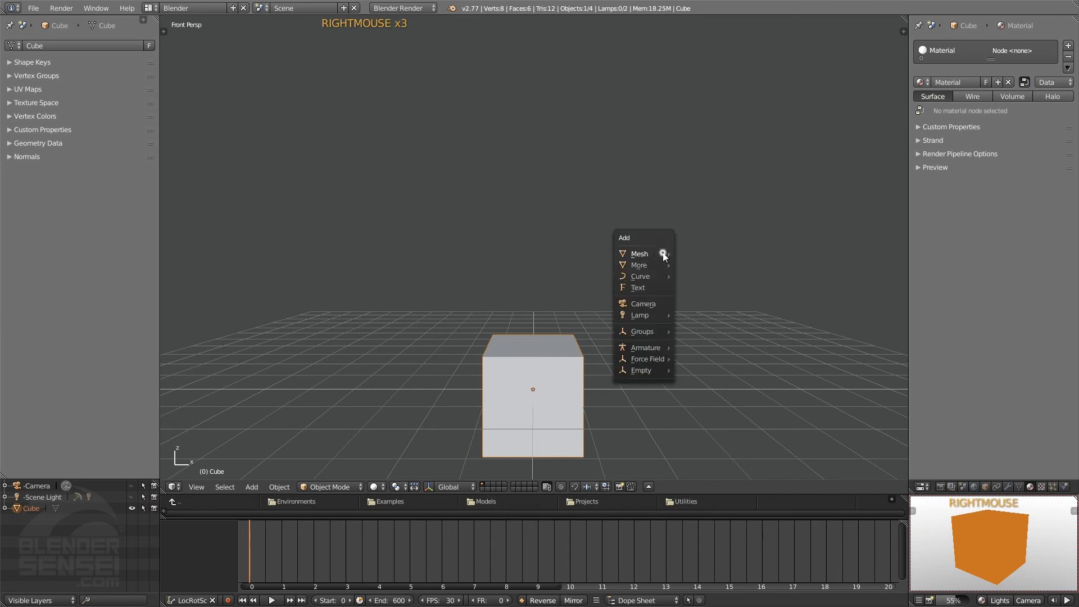
pyautogui.moveTo(667, 255)
pyautogui.click(699, 360)
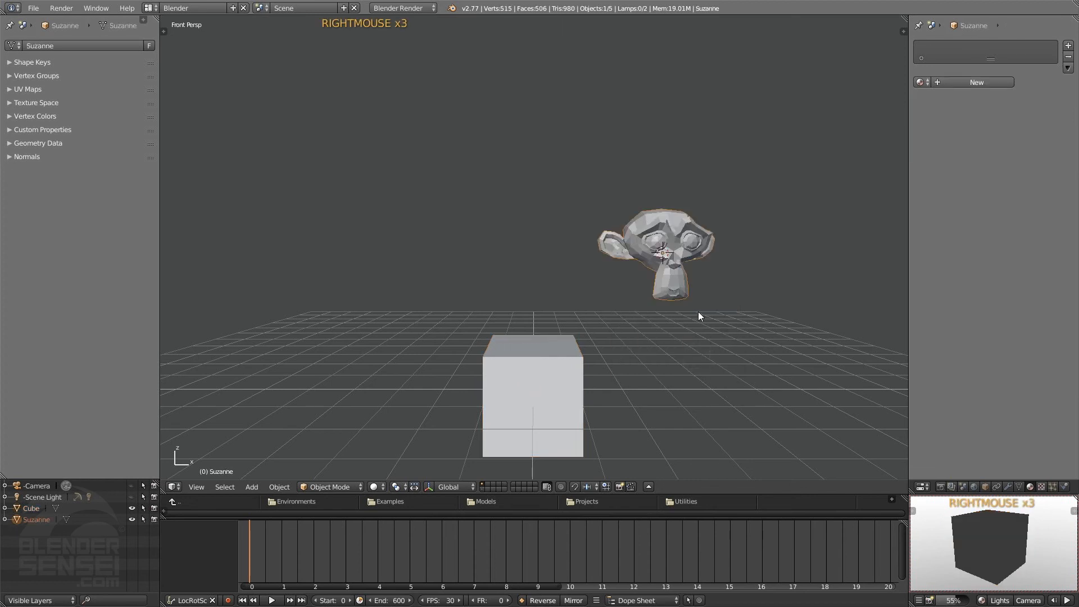
# - Create a new material for the monkey and make its diffuse color red
pyautogui.click(984, 83)
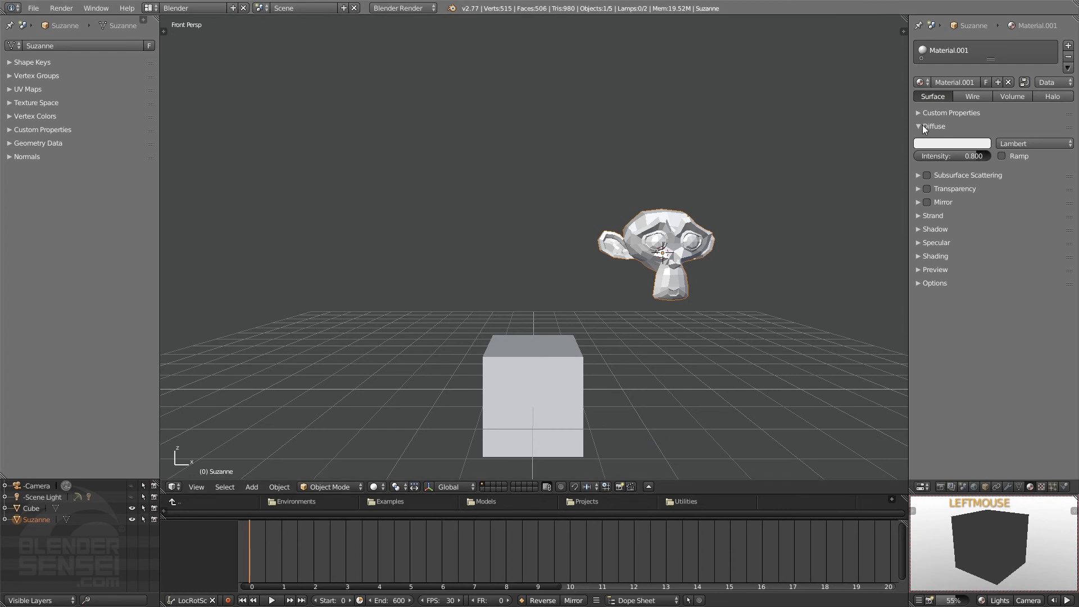
pyautogui.click(945, 144)
pyautogui.moveTo(937, 184); pyautogui.dragTo(973, 220)
# - Enable Mirror and Z Transparency on the monkey's material and set its alpha to about 0.667
pyautogui.click(927, 203)
pyautogui.click(918, 202)
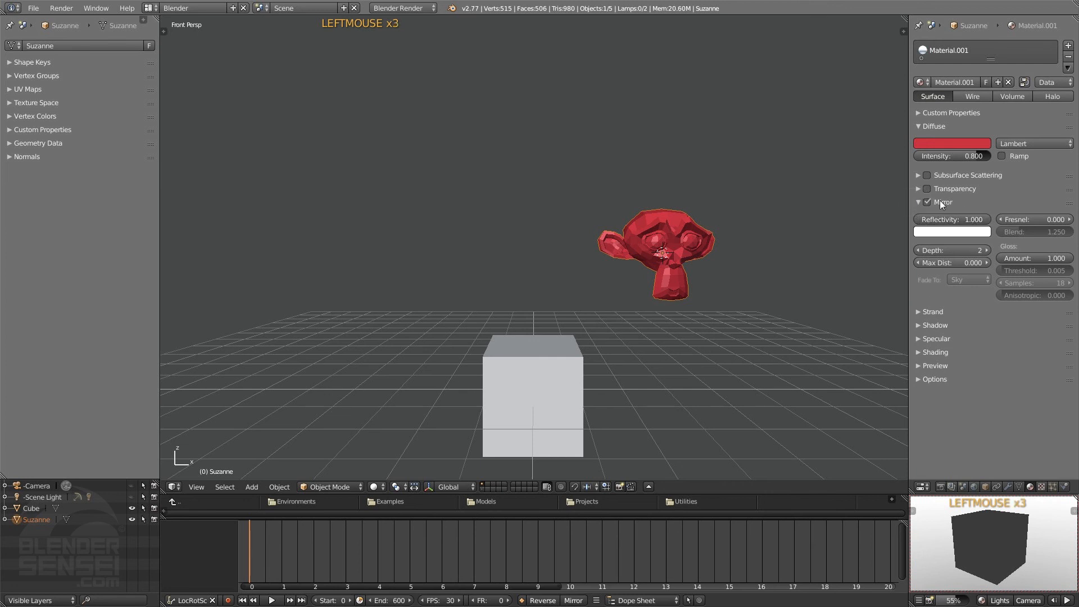
pyautogui.click(918, 202)
pyautogui.click(927, 188)
pyautogui.click(918, 189)
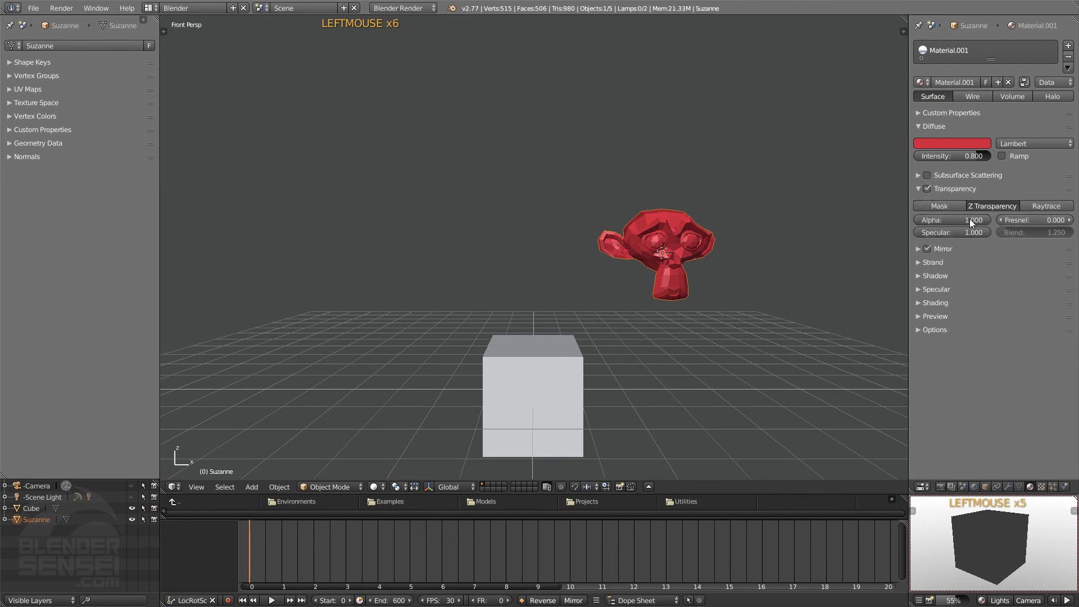
pyautogui.moveTo(973, 220); pyautogui.dragTo(946, 220)
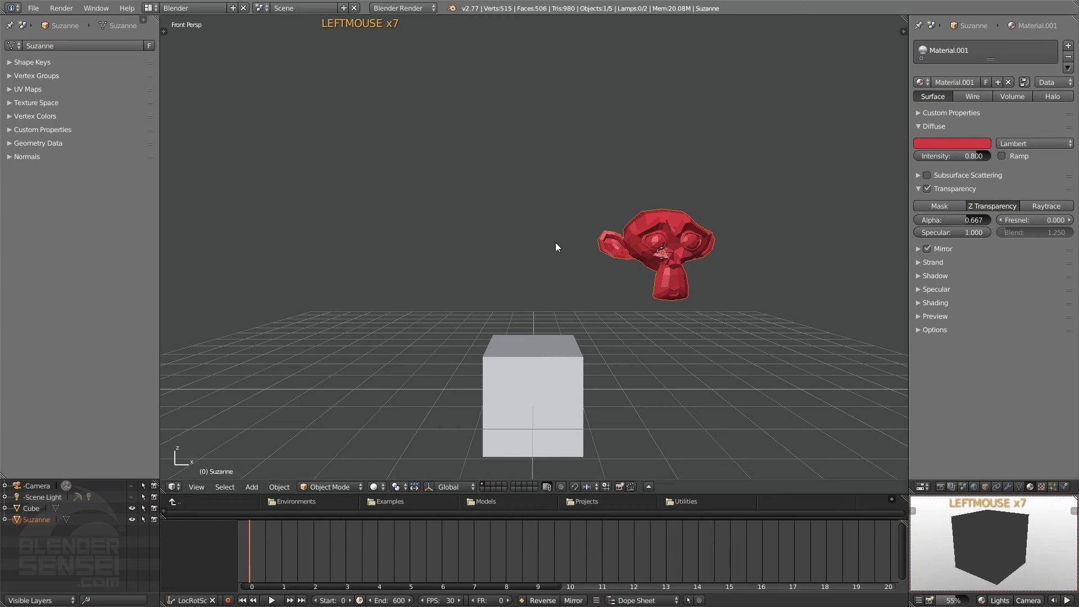
# - Switch the viewport shading to Material and view the monkey from another angle
pyautogui.hotkey('alt', 'z')
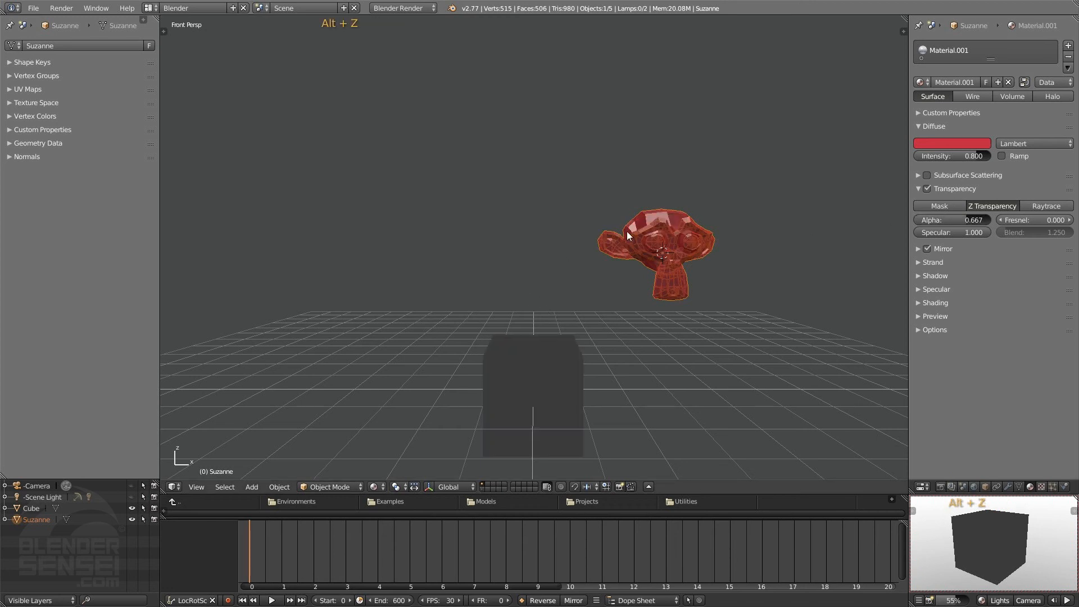
pyautogui.click(376, 487)
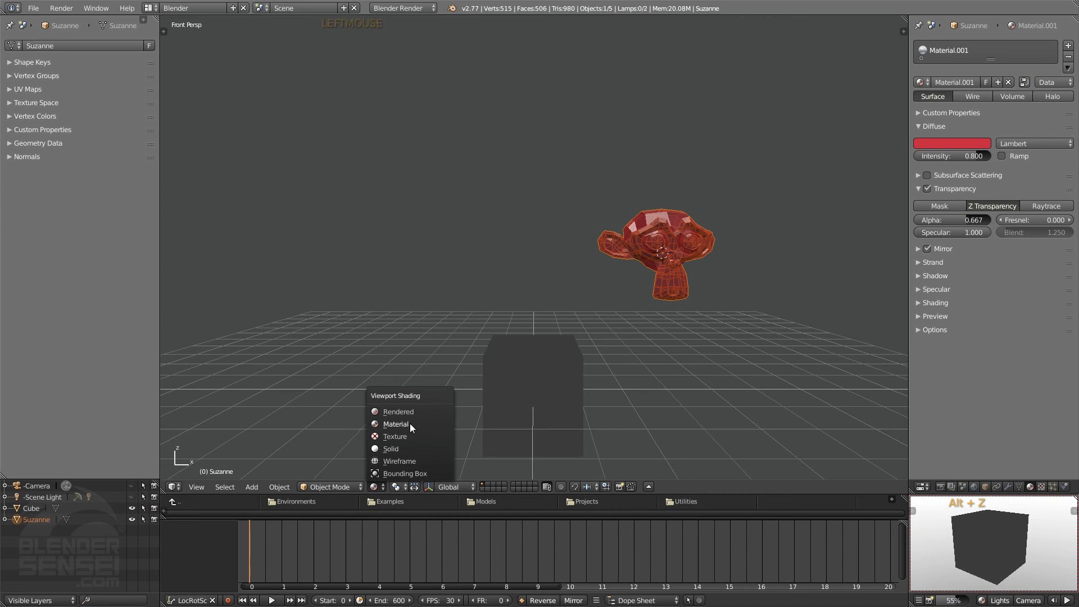
pyautogui.moveTo(799, 224); pyautogui.dragTo(781, 228, button='middle')
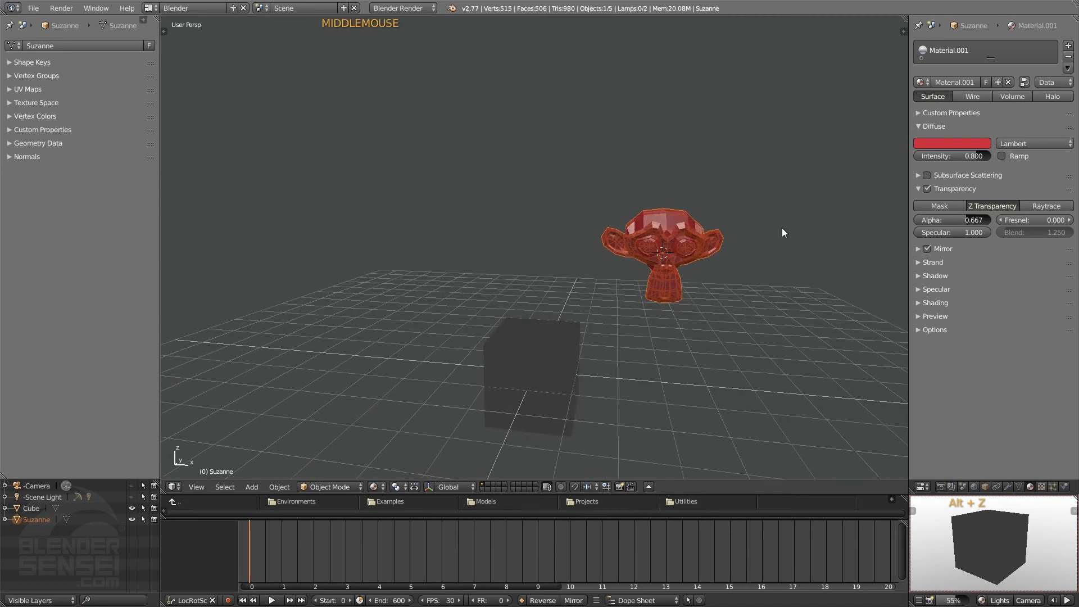
# - Set the monkey material's transparency alpha to about 0.713 and check its Specular settings
pyautogui.moveTo(959, 219); pyautogui.dragTo(963, 219)
pyautogui.click(919, 288)
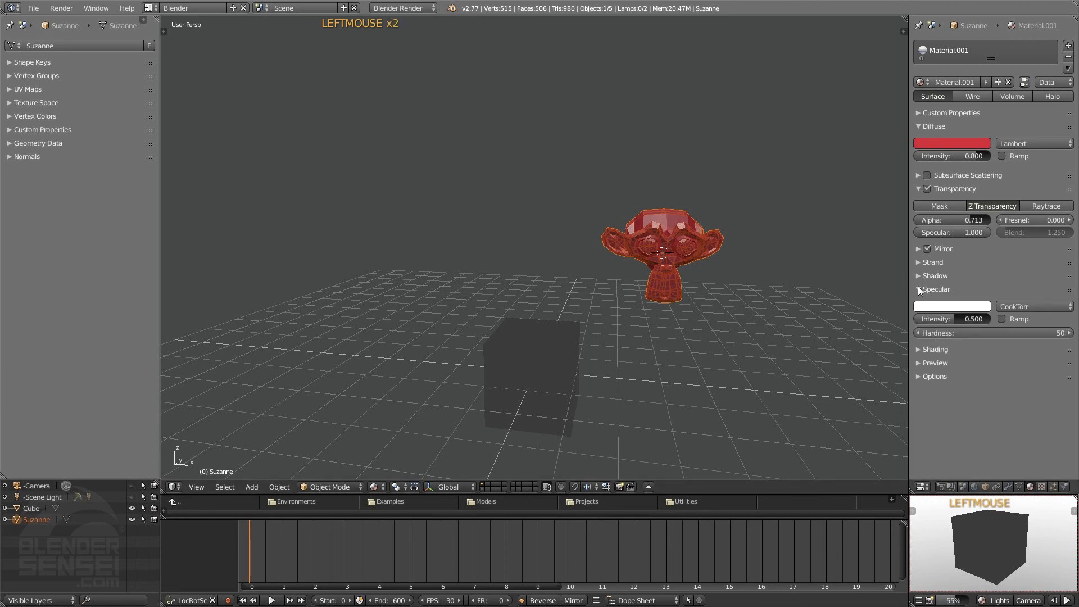
pyautogui.click(918, 287)
# - Examine the monkey's transparent red surface from several angles and look at its material's texture slots
pyautogui.moveTo(775, 283); pyautogui.dragTo(719, 292, button='middle')
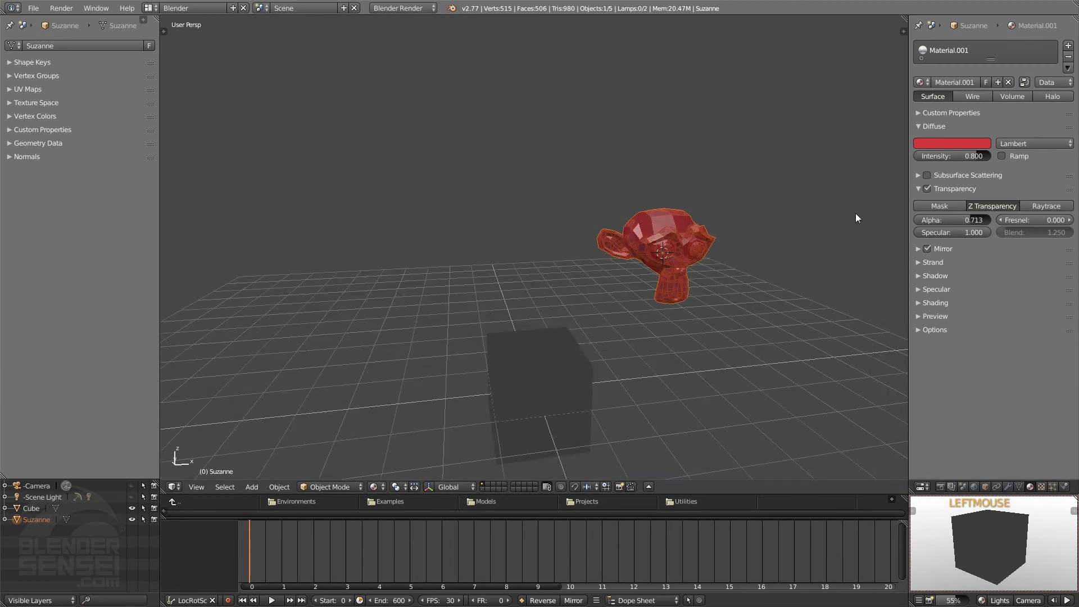
pyautogui.moveTo(801, 281); pyautogui.dragTo(854, 315, button='middle')
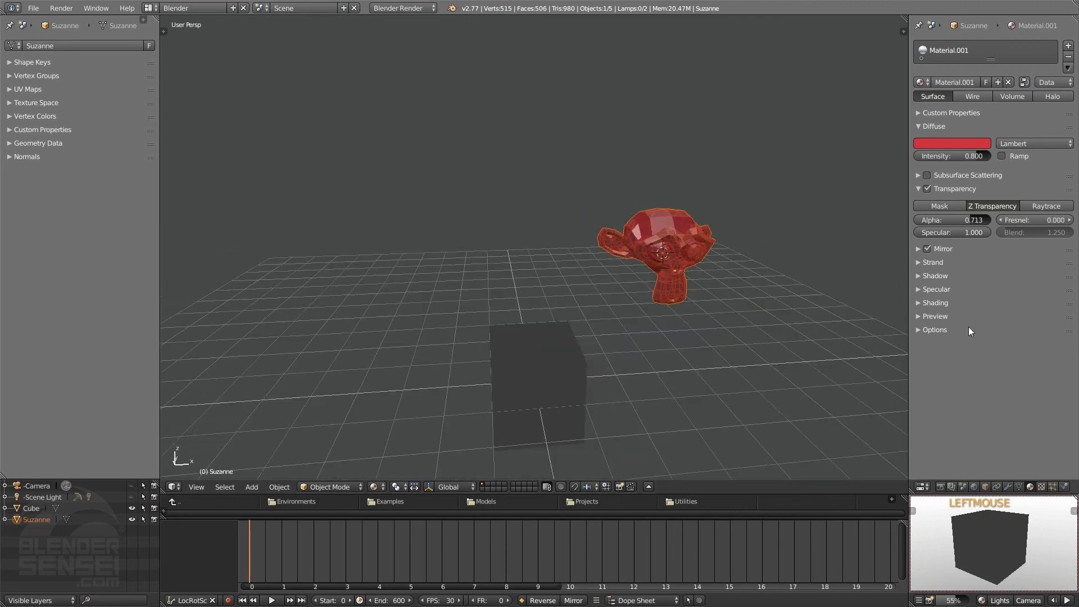
pyautogui.moveTo(679, 308); pyautogui.dragTo(726, 278, button='middle')
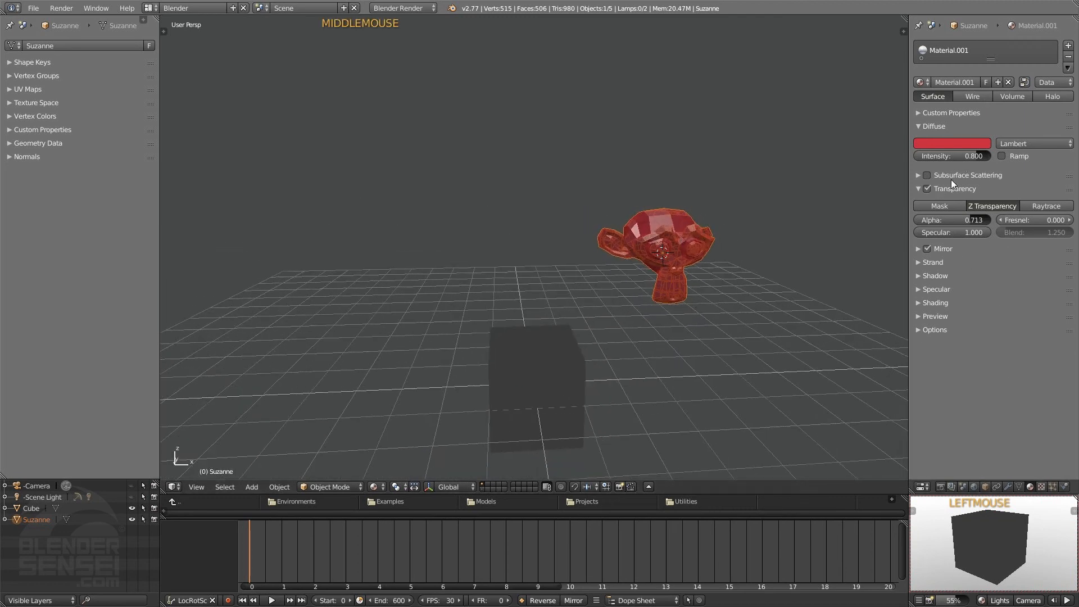
pyautogui.click(921, 189)
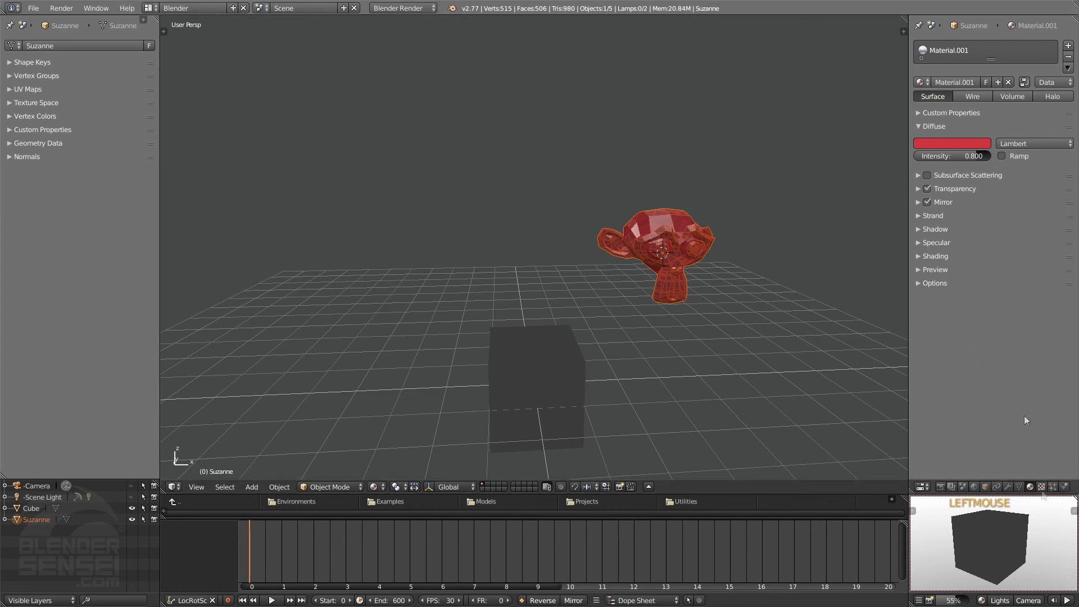
pyautogui.click(1042, 486)
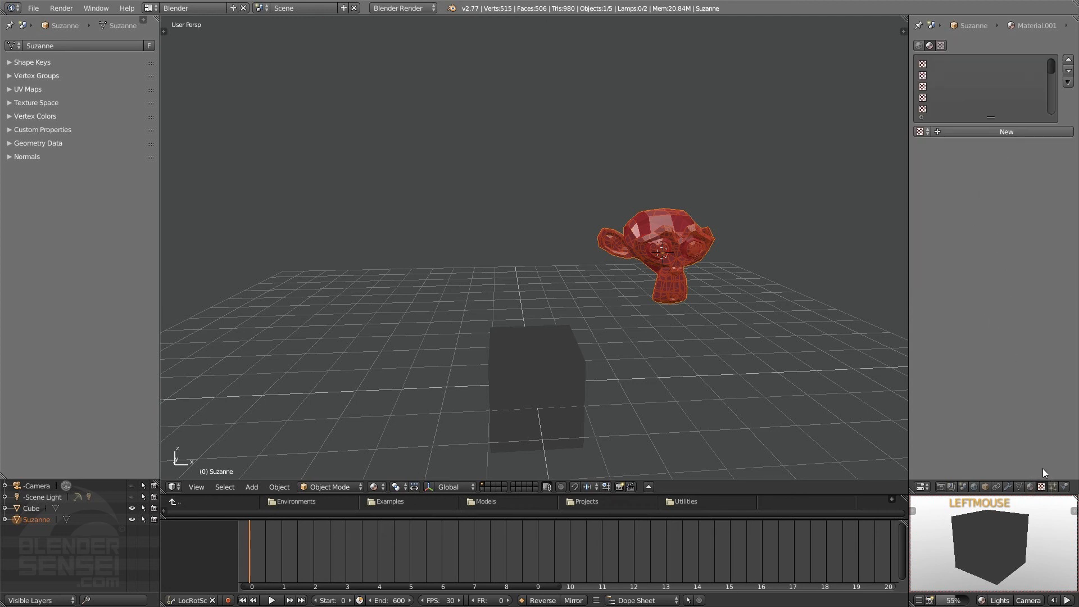
pyautogui.click(1031, 487)
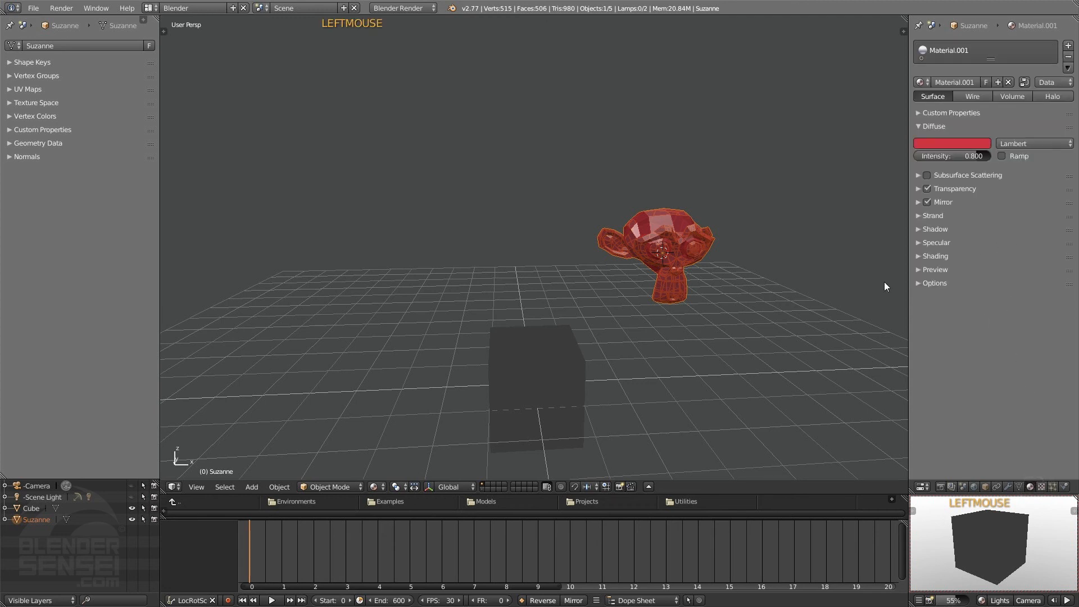
pyautogui.moveTo(885, 281); pyautogui.dragTo(890, 289, button='middle')
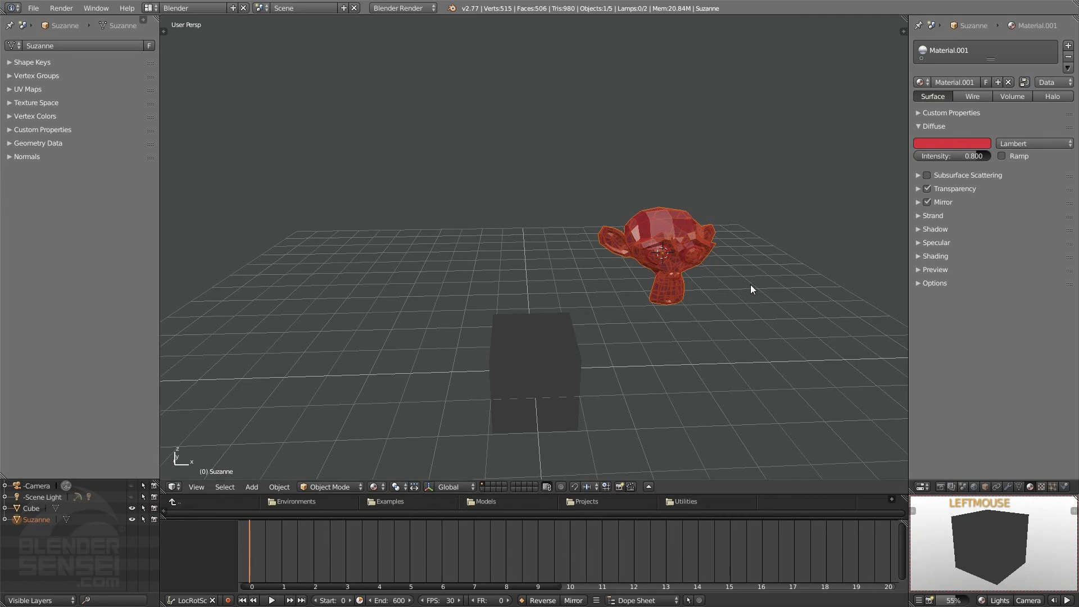
pyautogui.moveTo(753, 278)
pyautogui.mouseDown(button='middle')
pyautogui.moveTo(708, 289)
pyautogui.moveTo(764, 298)
pyautogui.moveTo(744, 295)
pyautogui.mouseUp(button='middle')
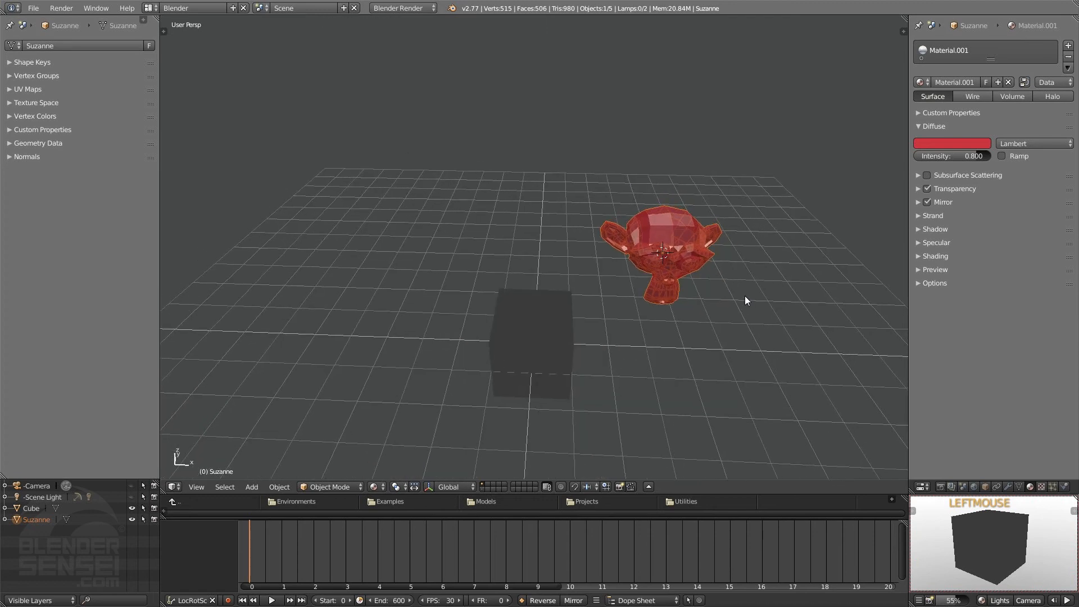
# - Delete the monkey mesh from the scene
pyautogui.click(691, 387)
pyautogui.press('x')
pyautogui.click(683, 410)
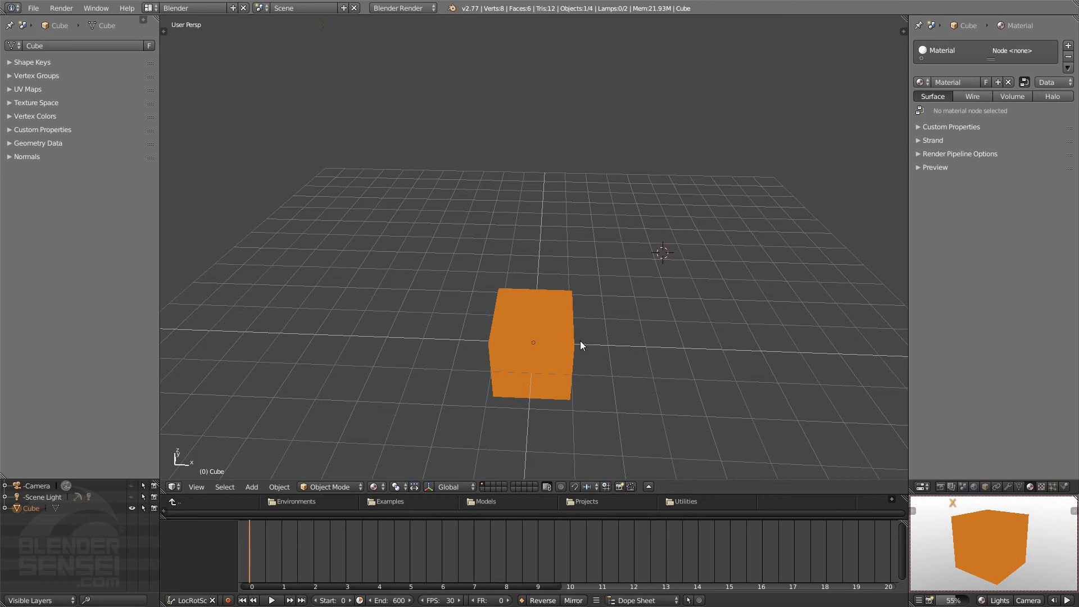
# - Select the cube and set the render engine to Cycles Render
pyautogui.click(561, 321)
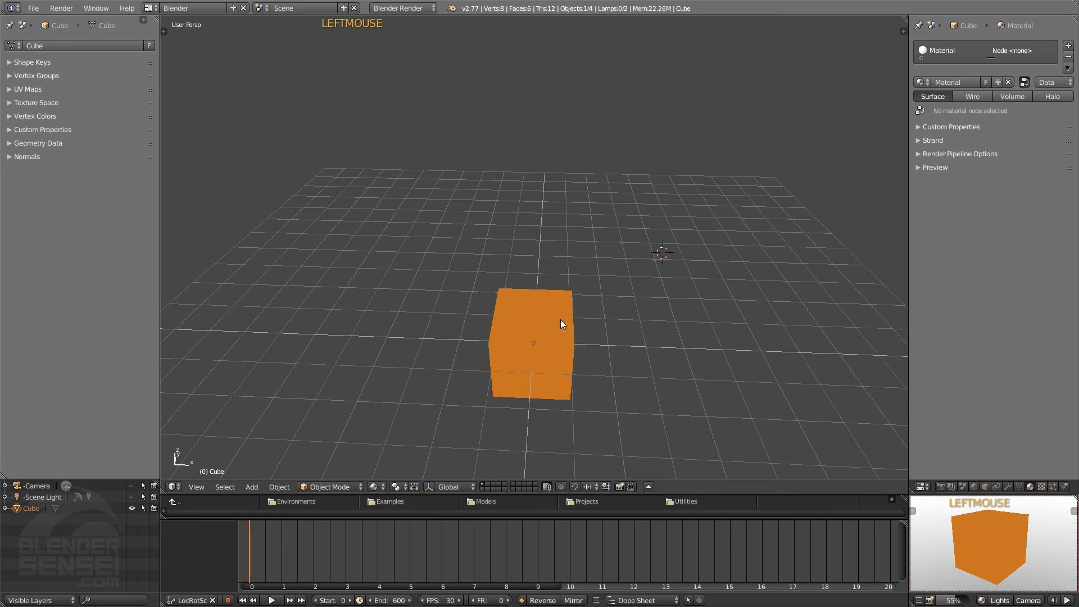
pyautogui.click(413, 8)
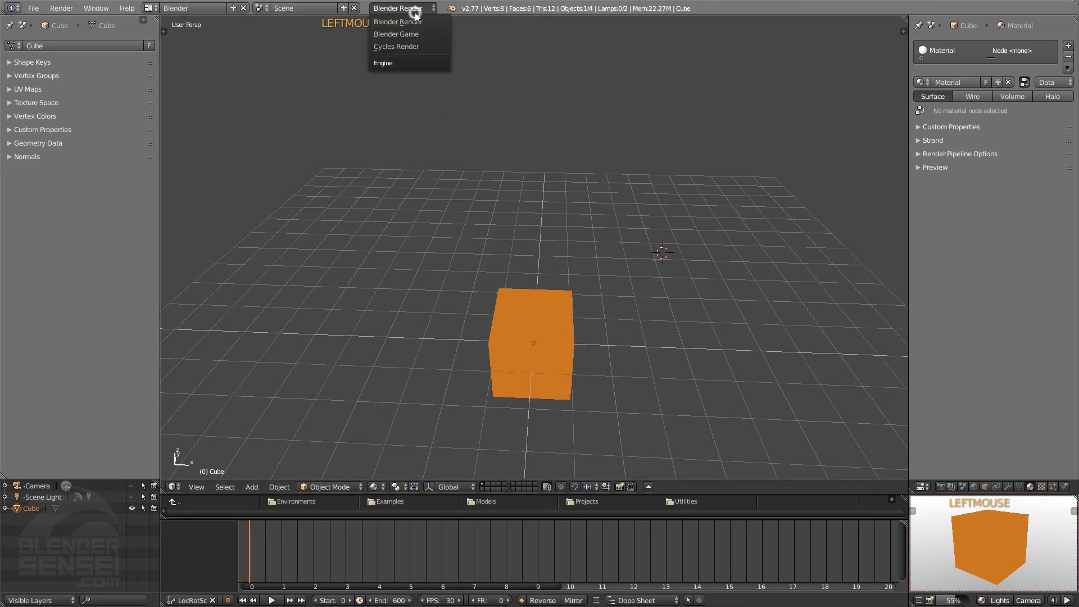
pyautogui.click(412, 45)
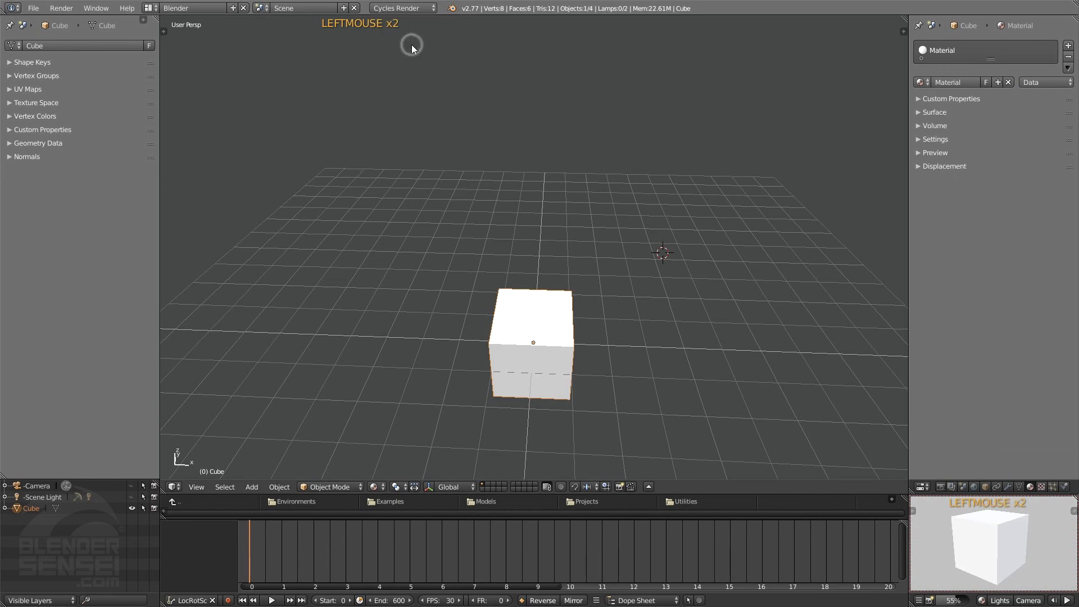
# - Show the cube's material in the Node Editor and look through the Input, Output and Shader node types available to add
pyautogui.click(175, 487)
pyautogui.click(211, 351)
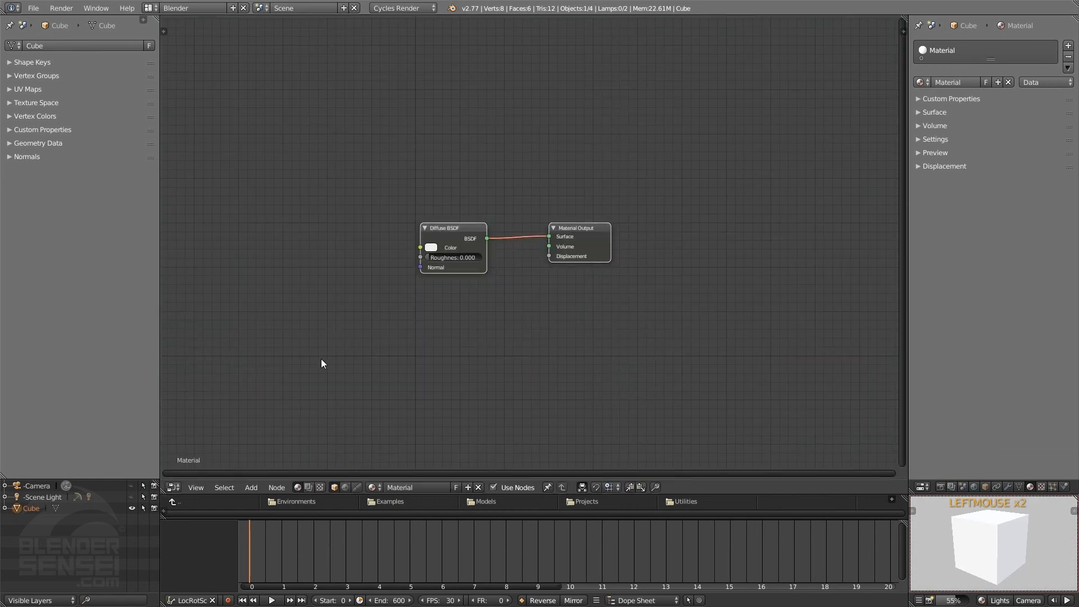
pyautogui.hotkey('shift', 'a')
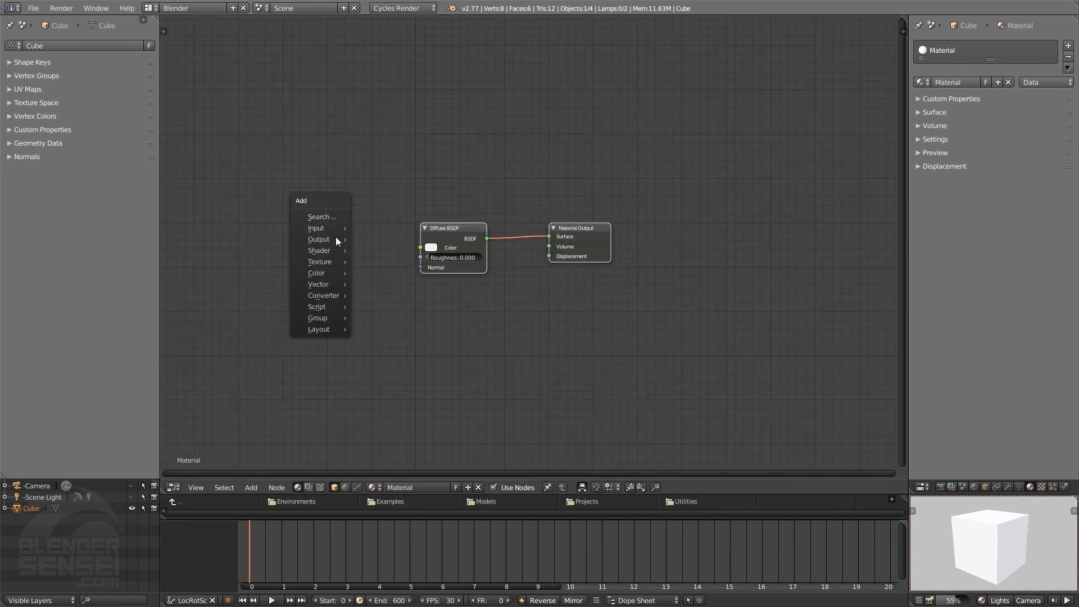
pyautogui.moveTo(324, 254)
pyautogui.moveTo(345, 229)
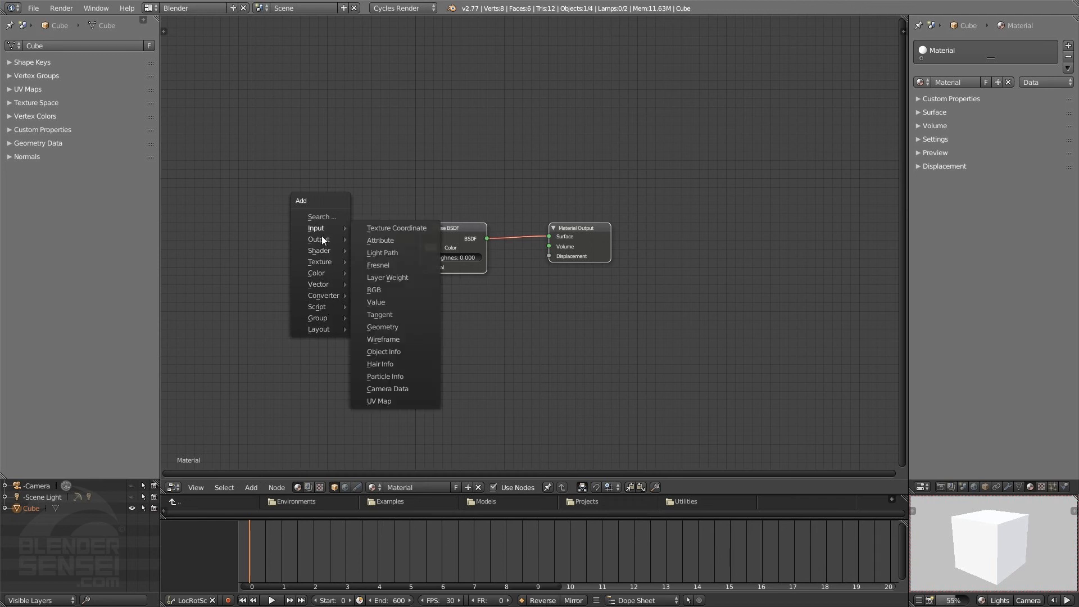
pyautogui.moveTo(322, 250)
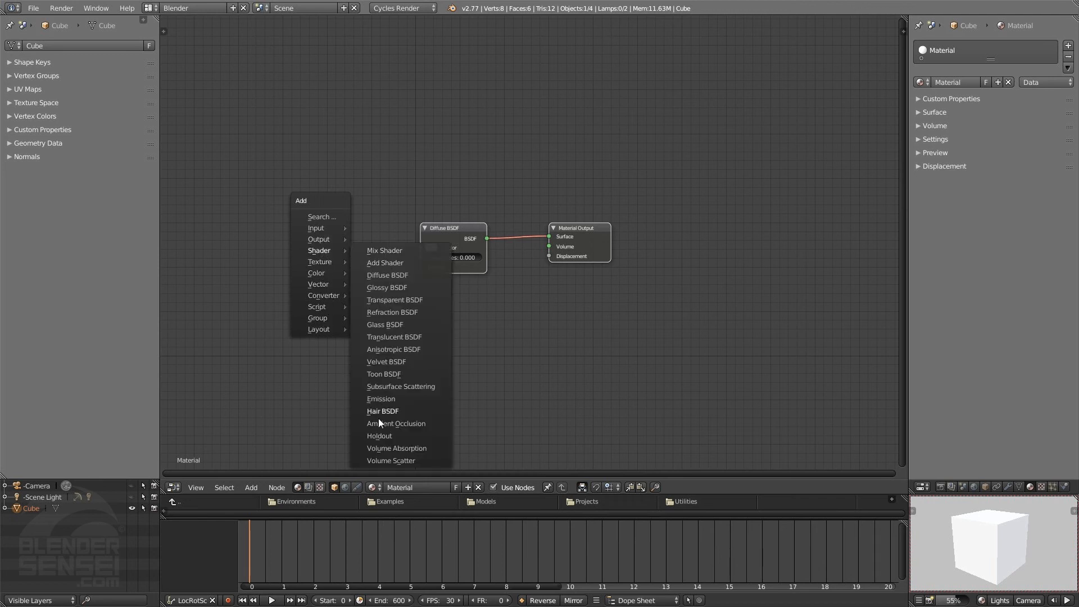
# - Search the addable nodes for "glossy" and dismiss the search without adding anything
pyautogui.hotkey('shift', 'a')
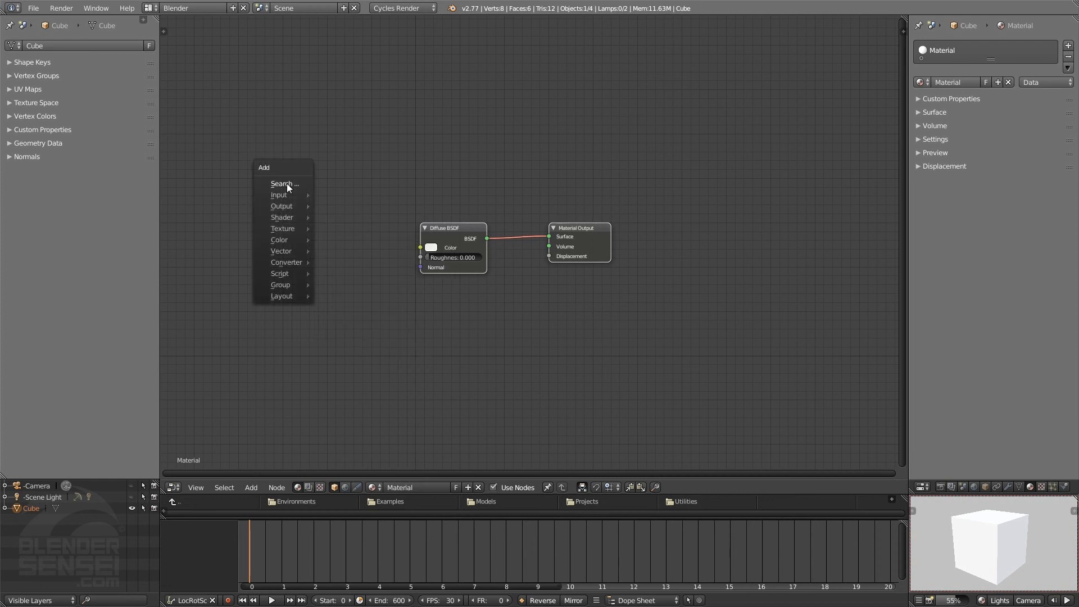
pyautogui.click(284, 183)
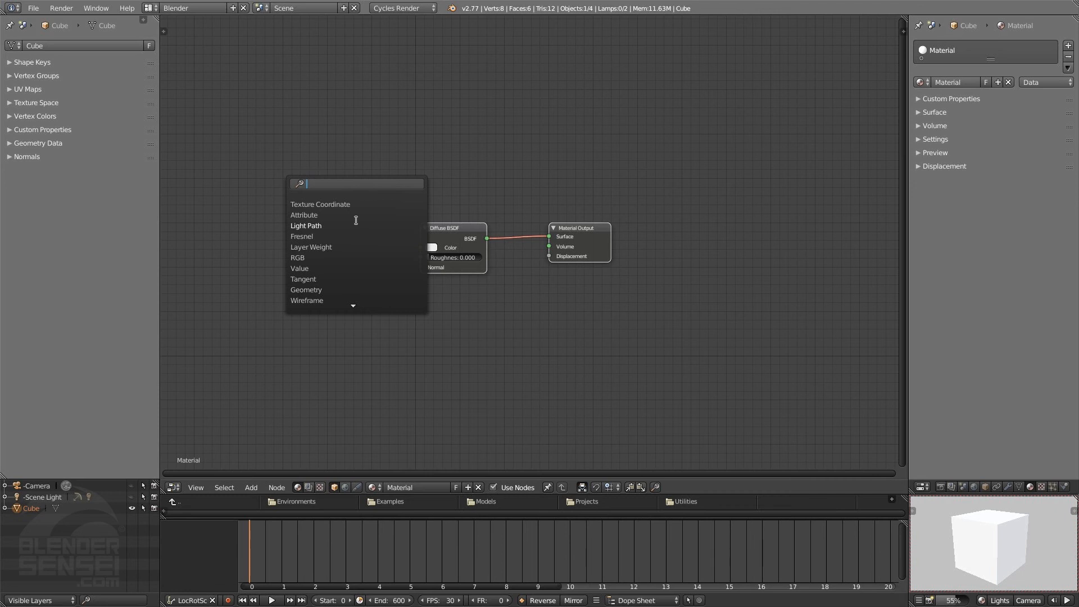
pyautogui.write('glossy')
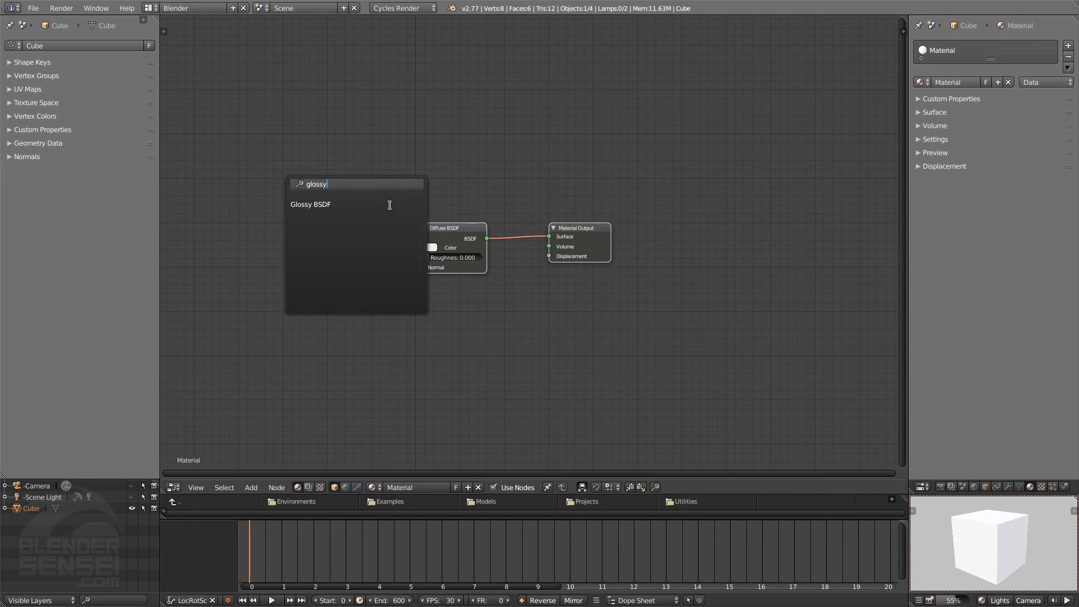
pyautogui.click(406, 128)
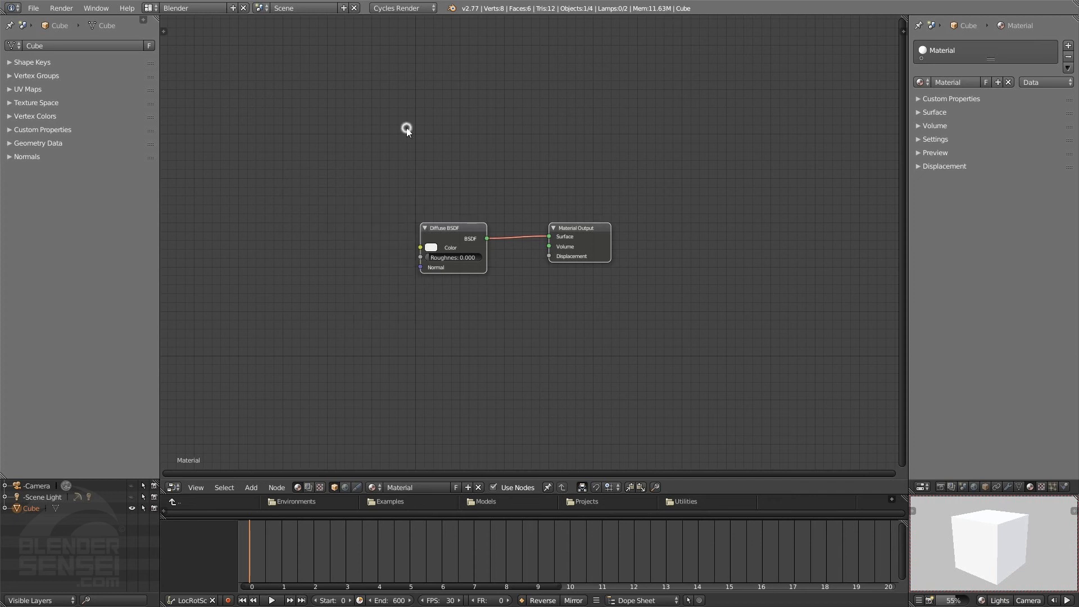
# - Examine the Output and Shader node types that can be added to the material
pyautogui.hotkey('shift', 'a')
pyautogui.moveTo(297, 238)
pyautogui.hotkey('shift', 'a')
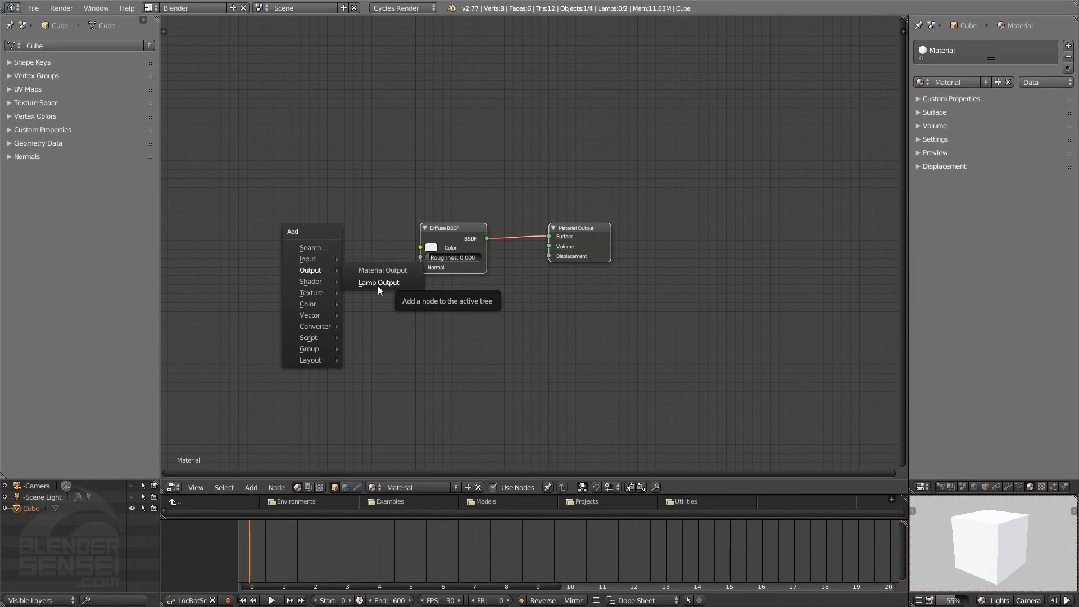
pyautogui.moveTo(319, 280)
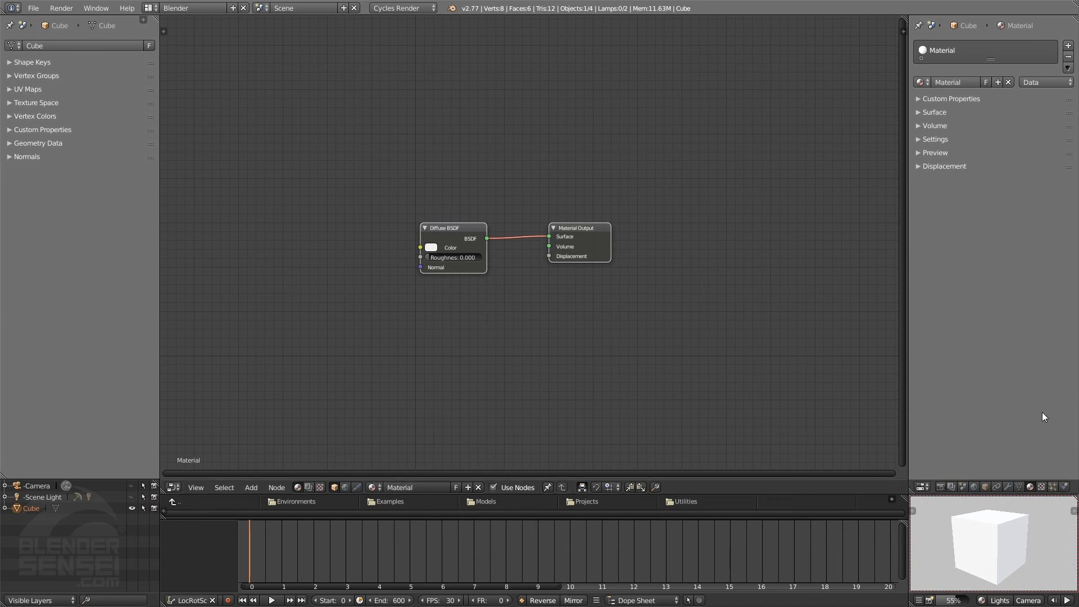
# - Select the Diffuse BSDF node and set the material's surface color to a light yellow-green
pyautogui.click(413, 9)
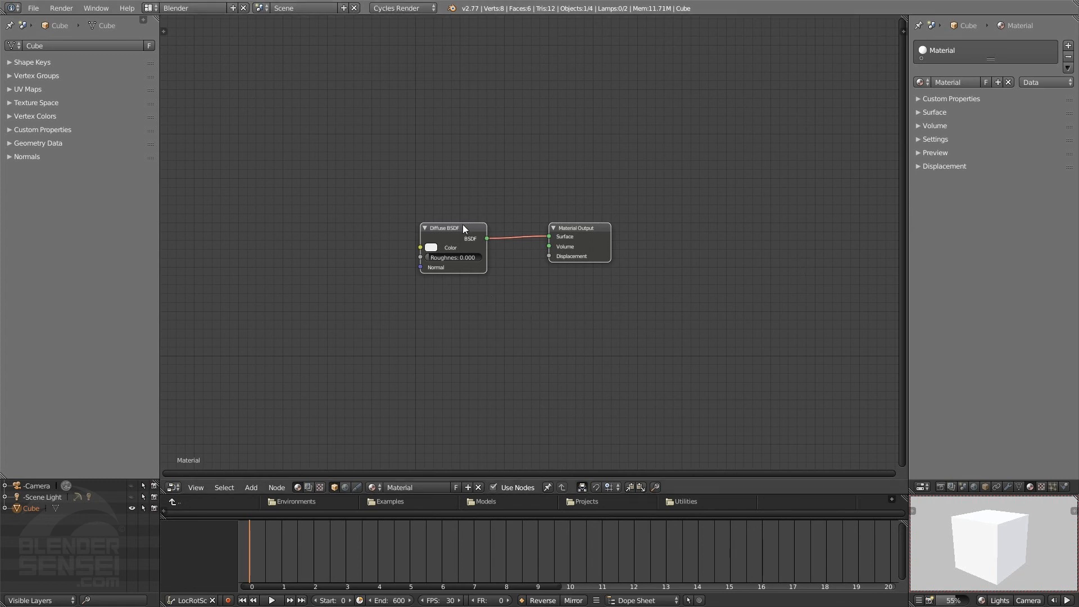
pyautogui.moveTo(457, 228)
pyautogui.mouseDown()
pyautogui.moveTo(471, 232)
pyautogui.moveTo(456, 228)
pyautogui.mouseUp()
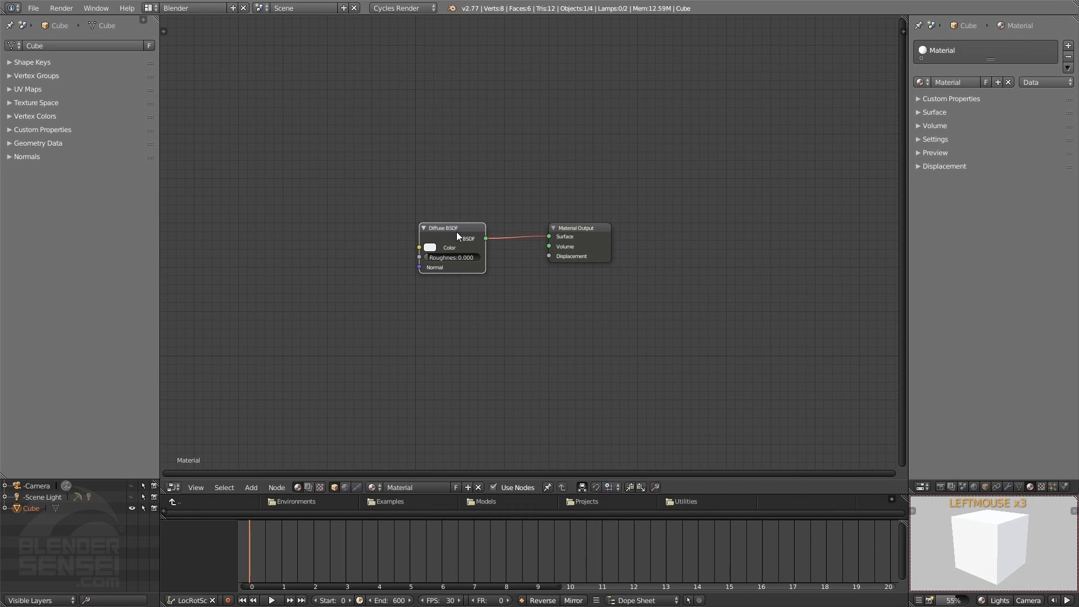
pyautogui.click(918, 112)
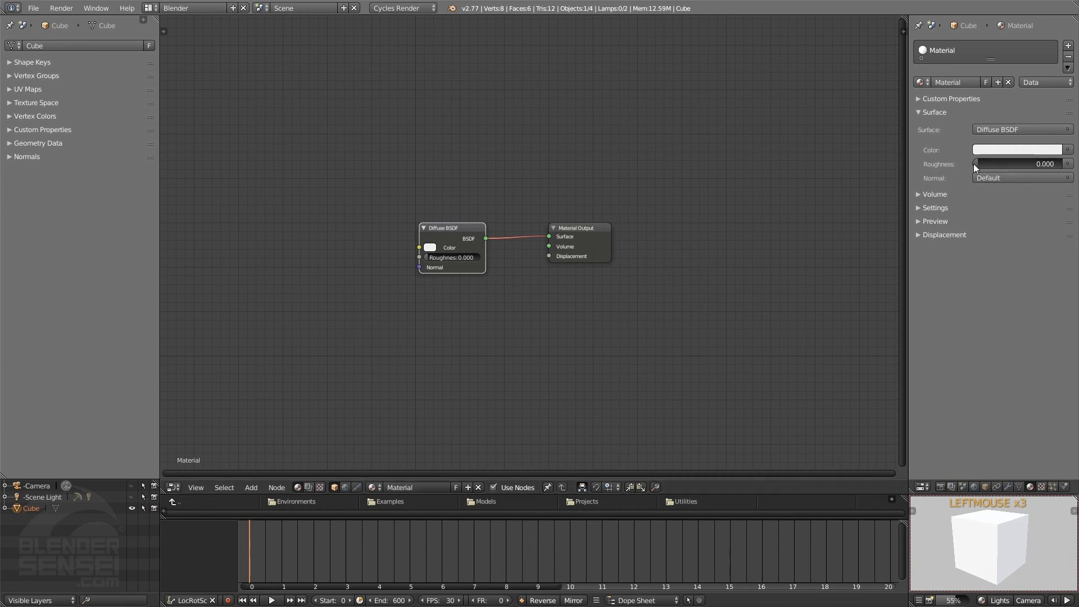
pyautogui.click(992, 151)
pyautogui.moveTo(993, 185); pyautogui.dragTo(983, 209)
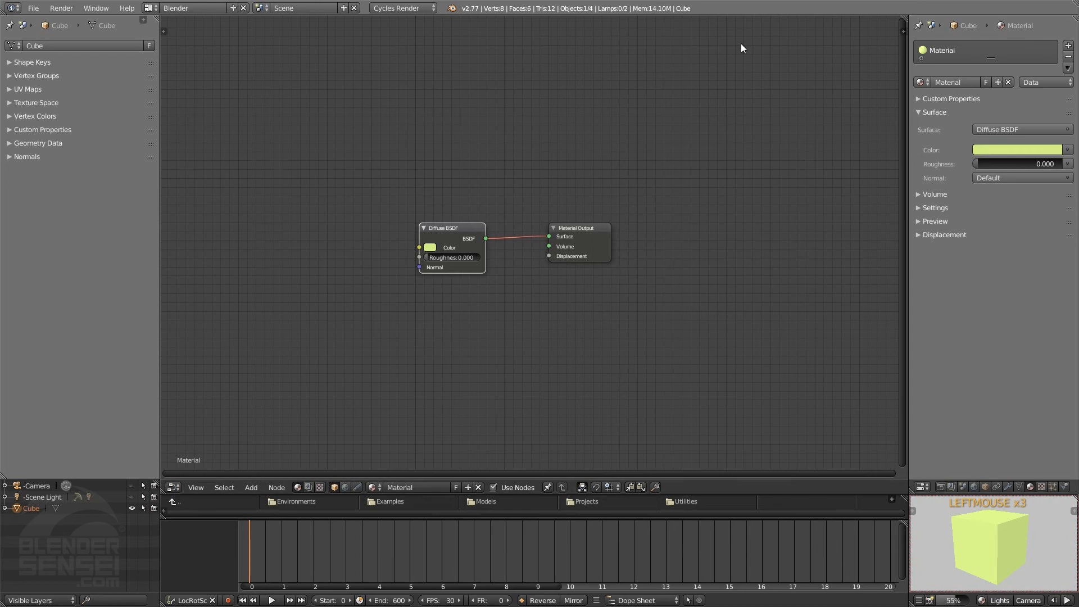
# - Collapse and reopen the material's Surface settings and check the available render engines
pyautogui.click(408, 9)
pyautogui.click(919, 112)
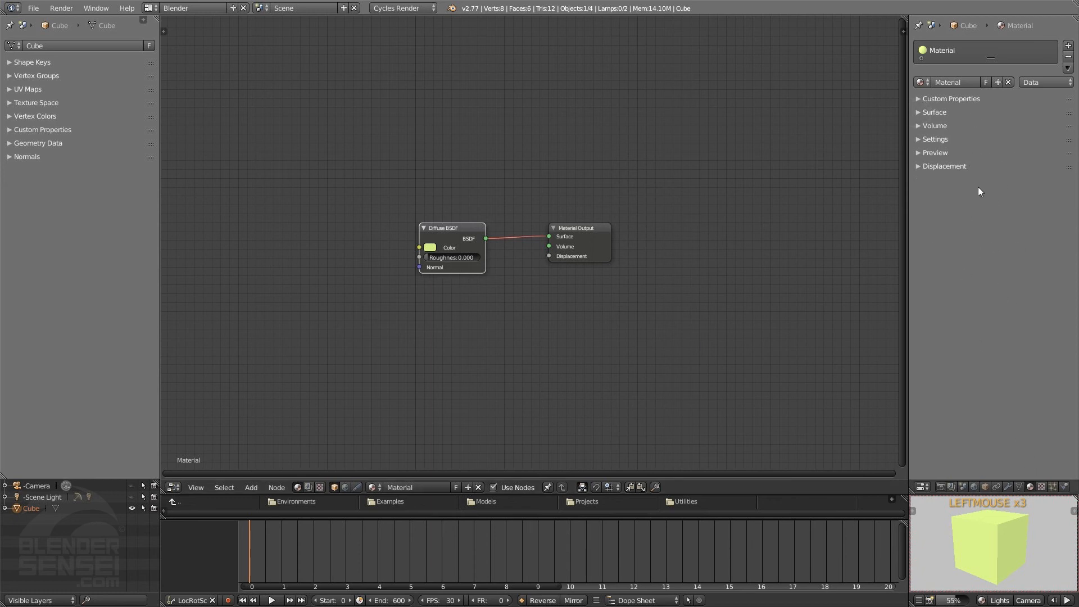
pyautogui.click(920, 112)
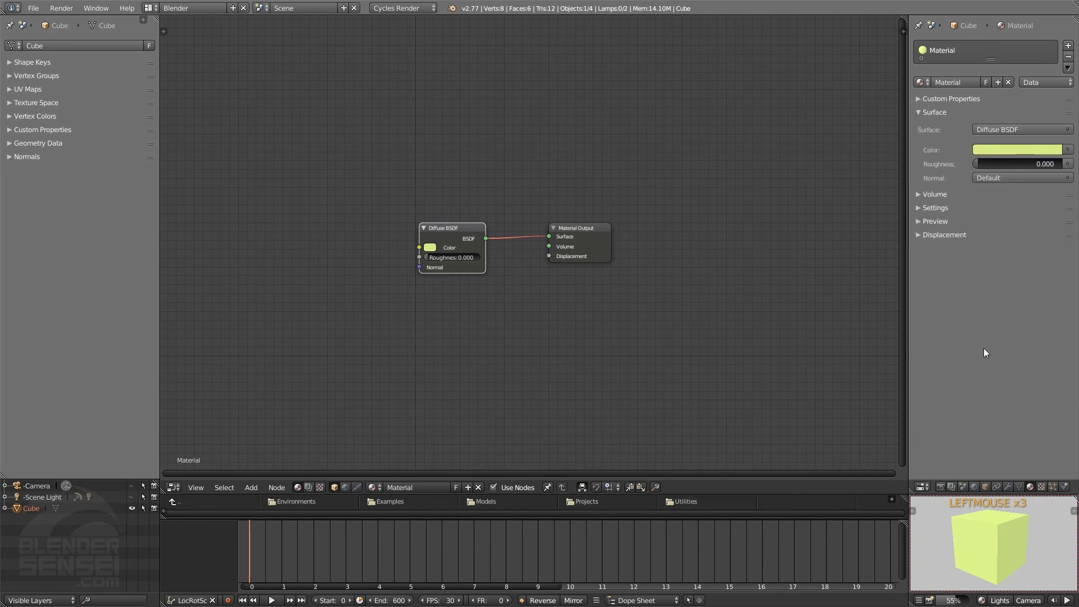
pyautogui.click(419, 9)
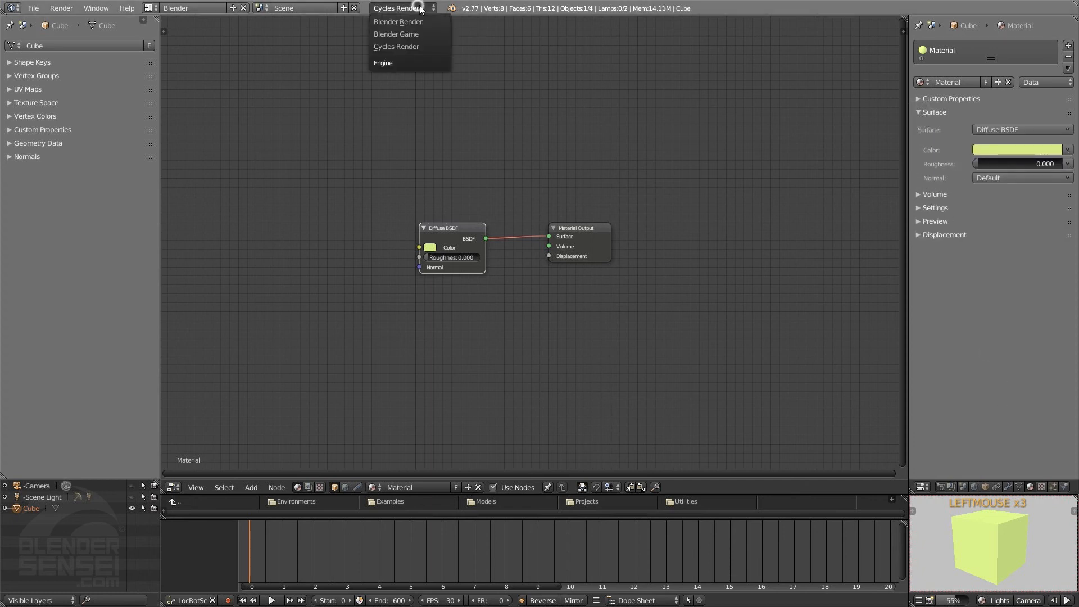
# - Examine the Texture, Color, Input, Vector, Script and Group node categories that can be added to the material
pyautogui.hotkey('shift', 'a')
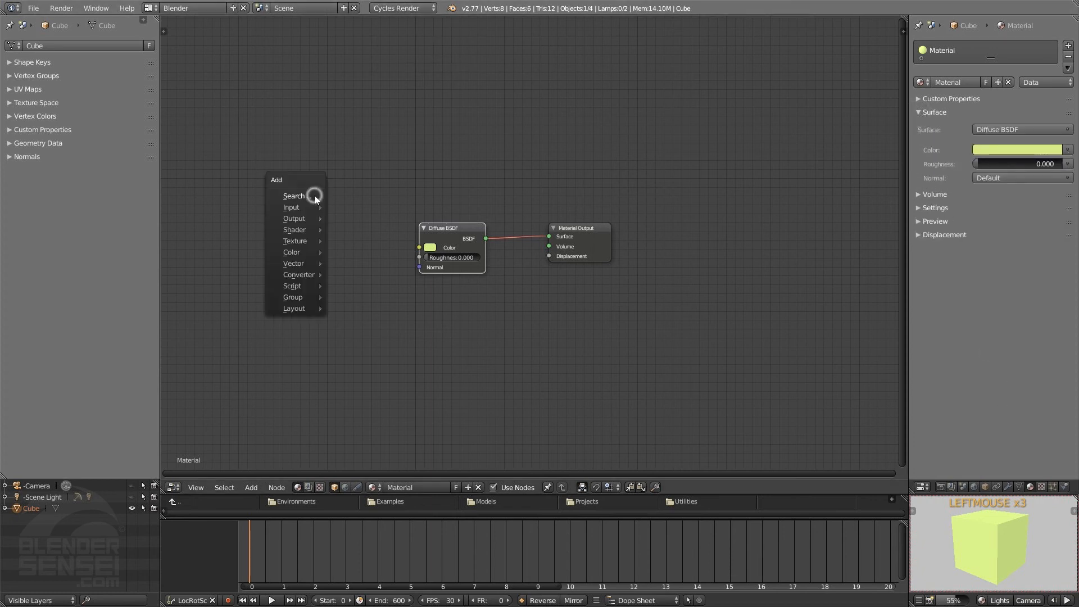
pyautogui.moveTo(301, 242)
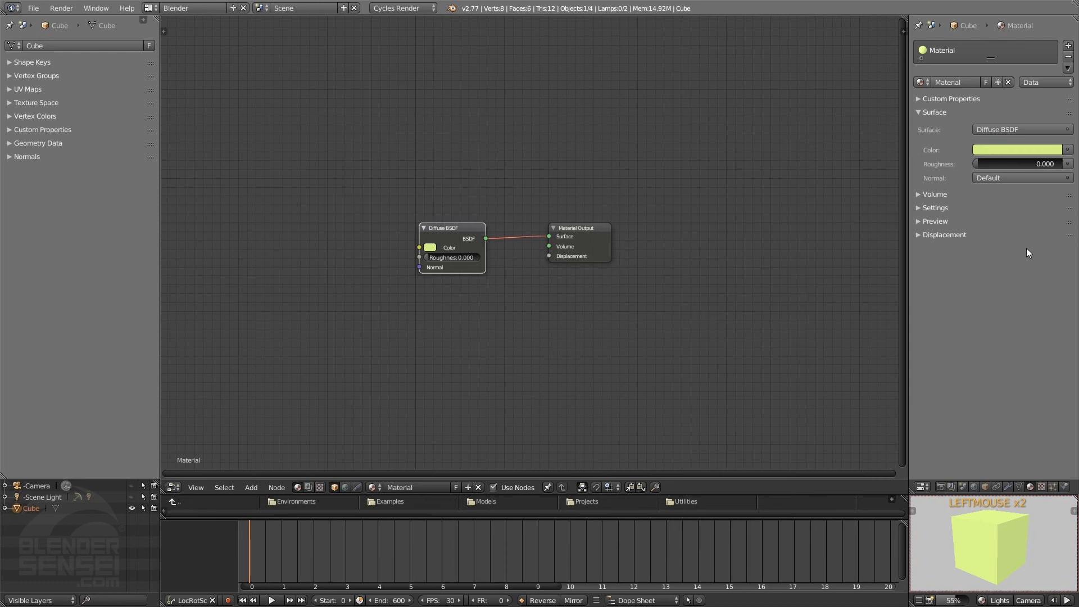
pyautogui.click(1041, 488)
pyautogui.hotkey('shift', 'a')
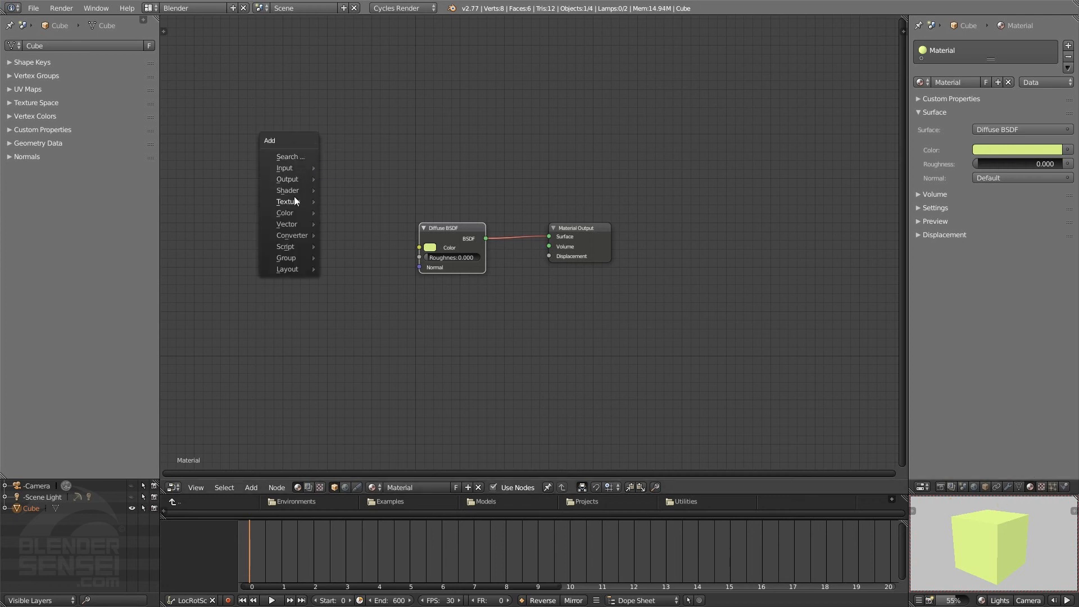
pyautogui.moveTo(292, 204)
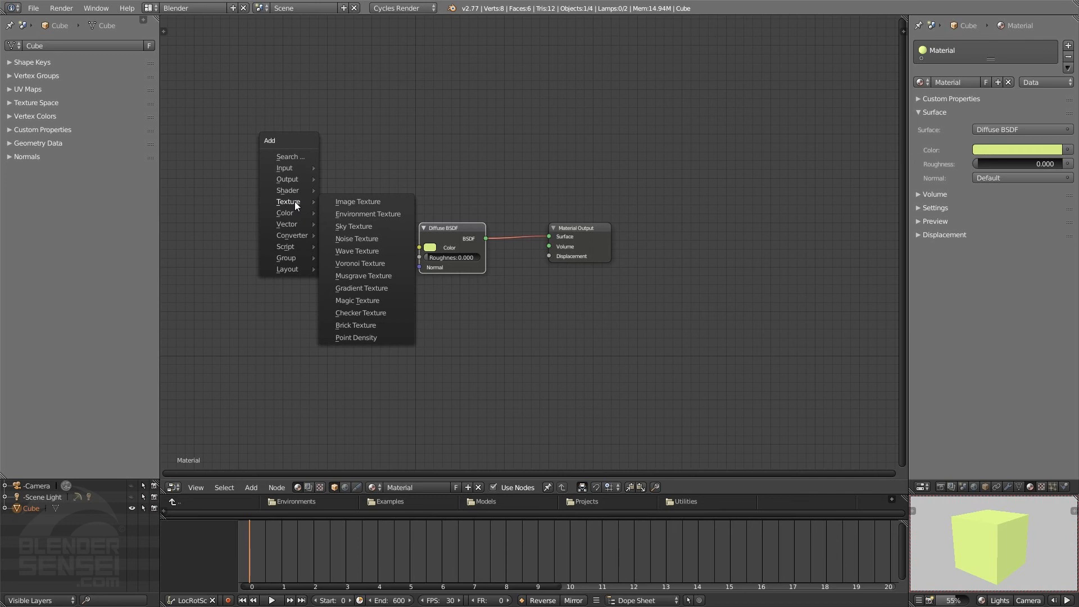
pyautogui.moveTo(291, 214)
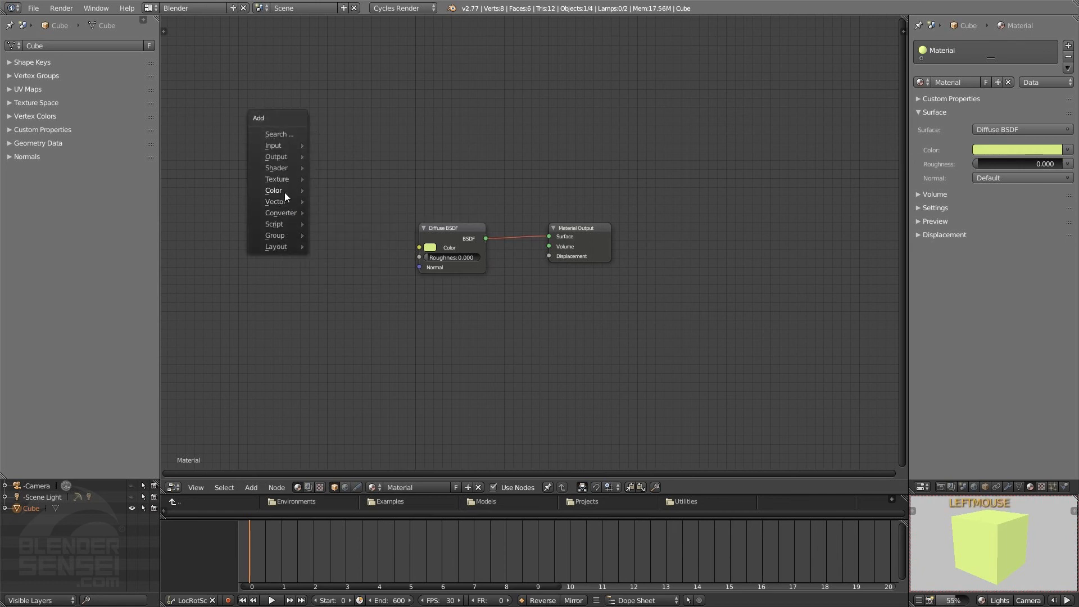
pyautogui.moveTo(281, 146)
pyautogui.moveTo(282, 199)
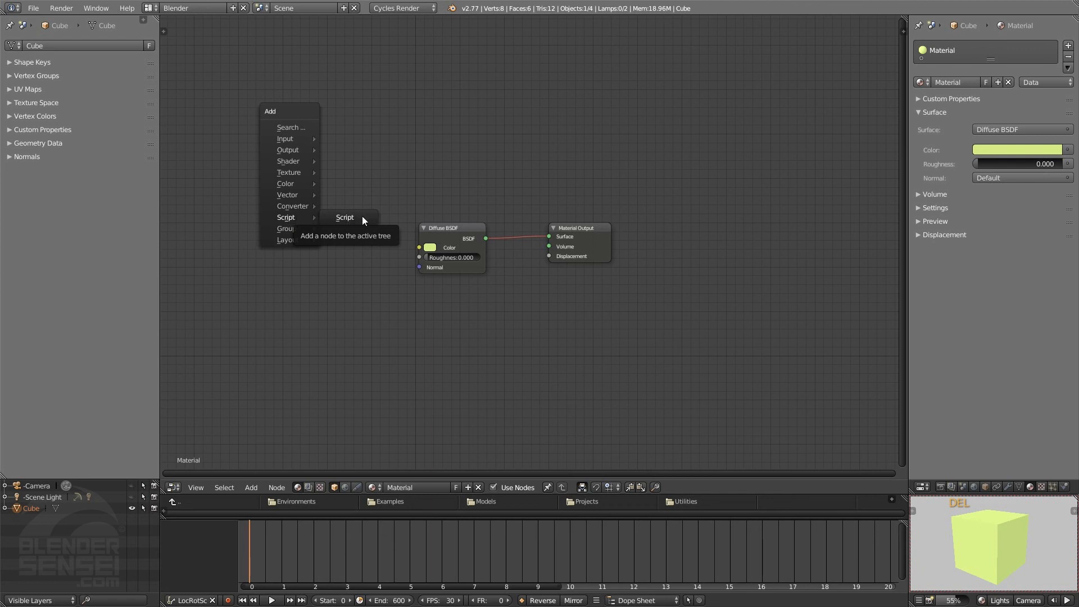
pyautogui.moveTo(295, 227)
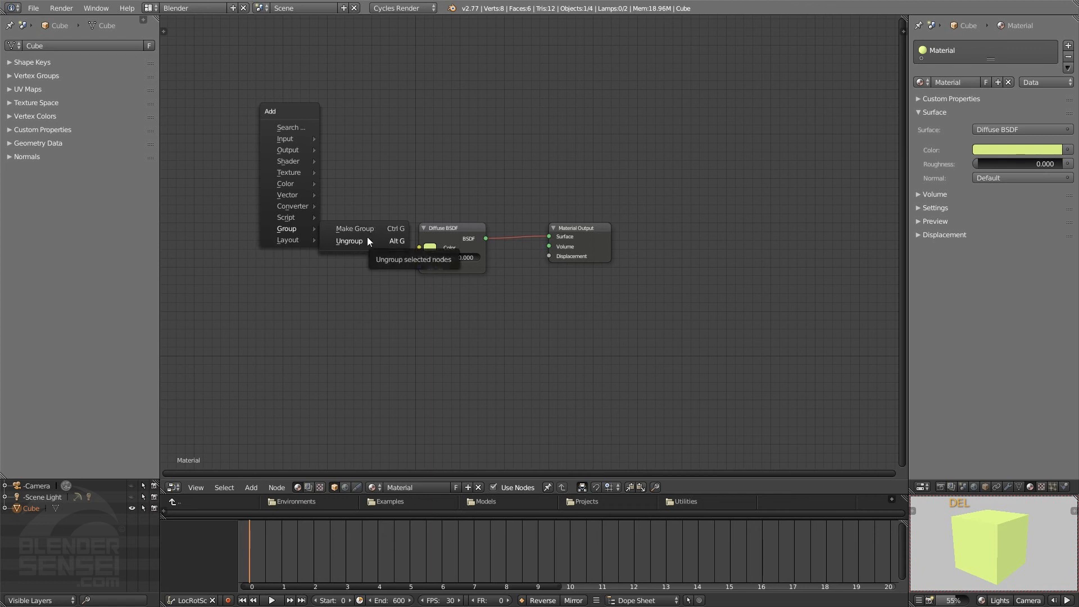
# - Duplicate the Diffuse BSDF node four times, placing the copies above, beside and below the original
pyautogui.click(457, 235)
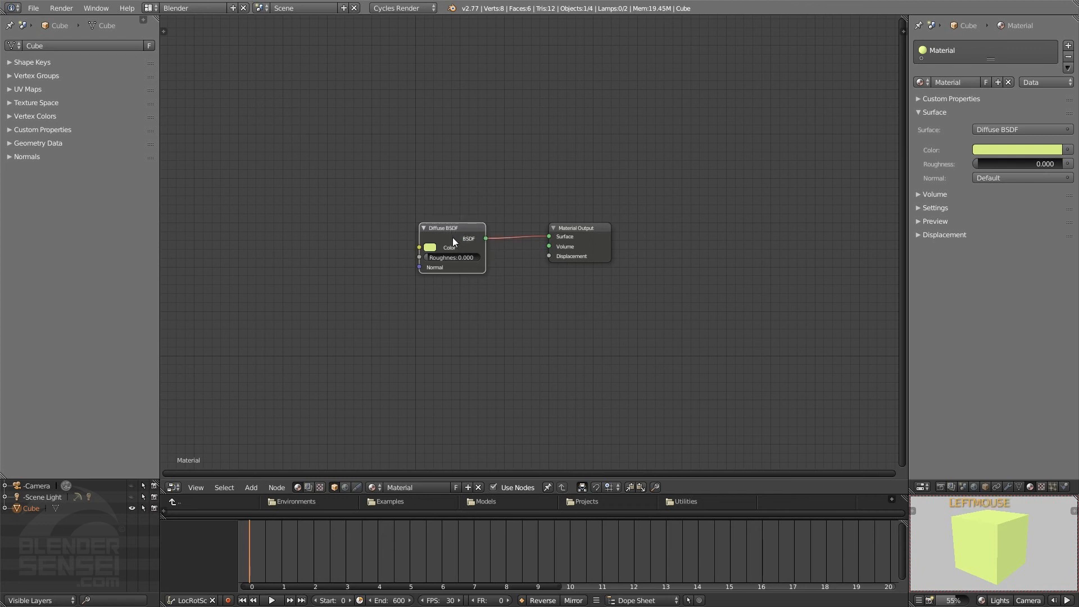
pyautogui.hotkey('shift', 'd')
pyautogui.click(410, 171)
pyautogui.hotkey('shift', 'd')
pyautogui.click(364, 243)
pyautogui.hotkey('shift', 'd')
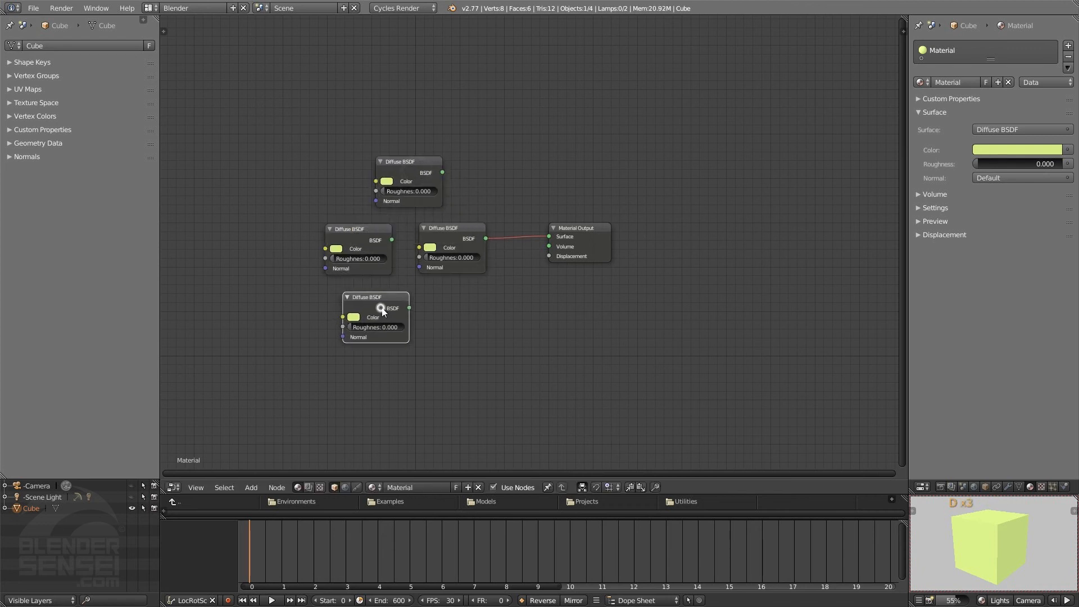
pyautogui.click(382, 310)
pyautogui.hotkey('shift', 'd')
pyautogui.click(465, 351)
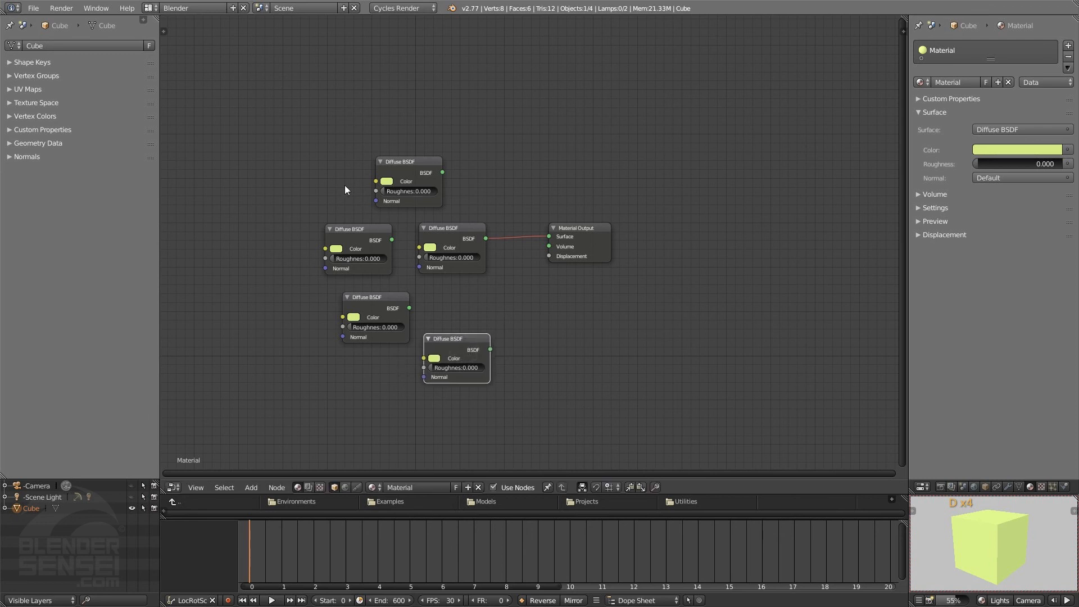
# - Combine all five Diffuse BSDF nodes into one node group and return to the main material node tree
pyautogui.moveTo(280, 103); pyautogui.dragTo(528, 405)
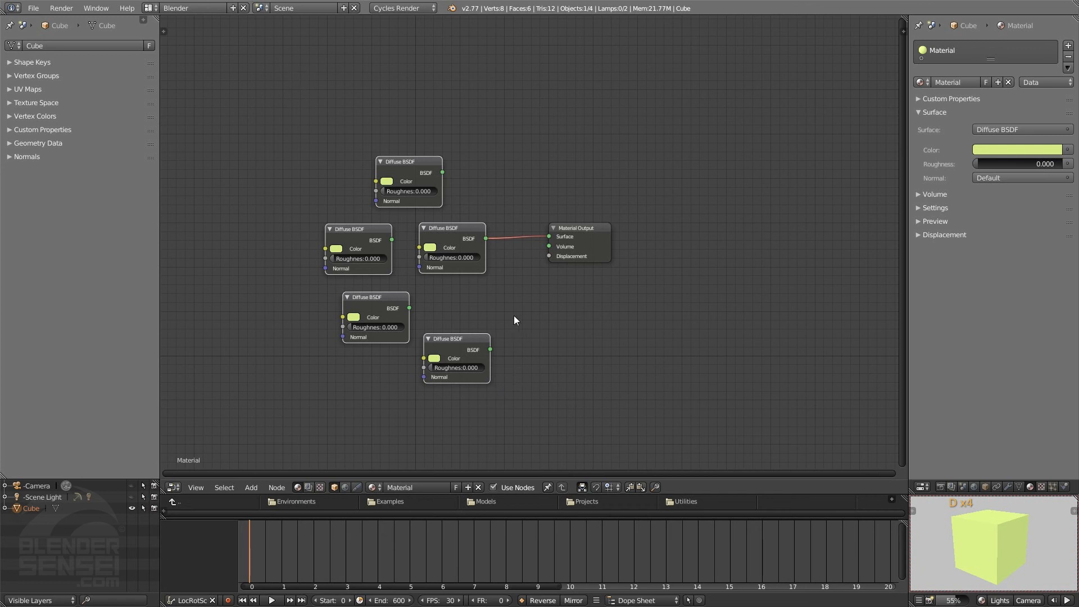
pyautogui.hotkey('shift', 'a')
pyautogui.moveTo(493, 317)
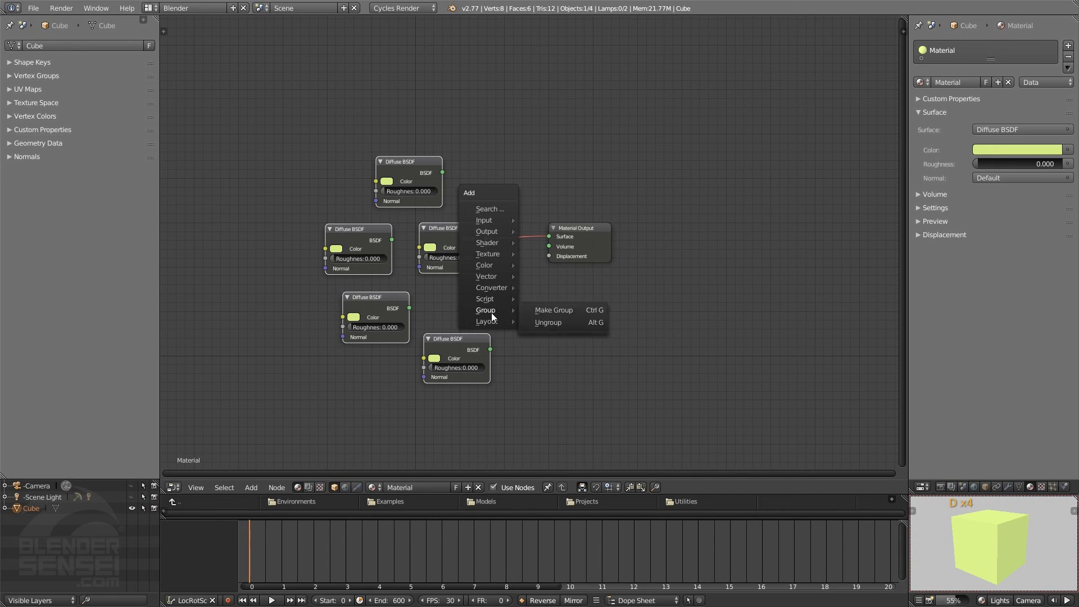
pyautogui.click(561, 309)
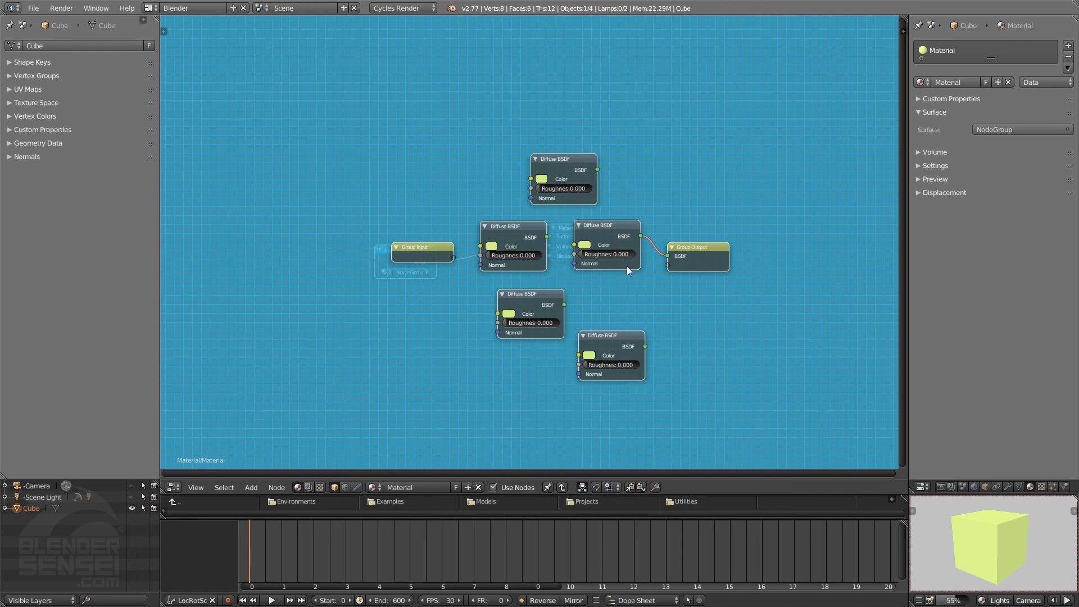
pyautogui.click(561, 487)
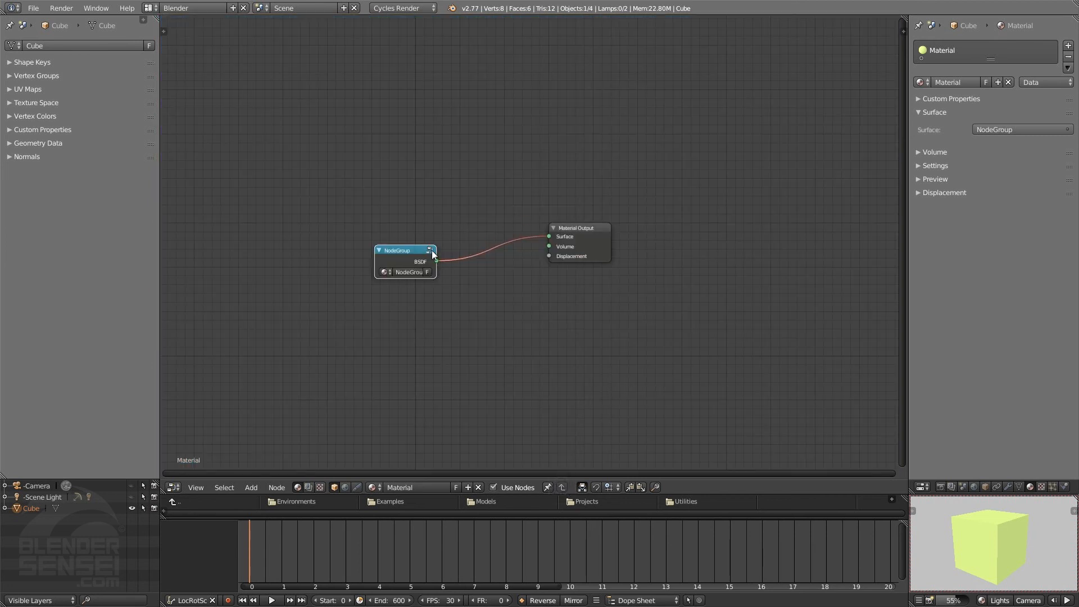
# - Move the node group slightly up and to the left, and open its contents briefly before returning to the main tree
pyautogui.moveTo(409, 250); pyautogui.dragTo(401, 241)
pyautogui.click(421, 239)
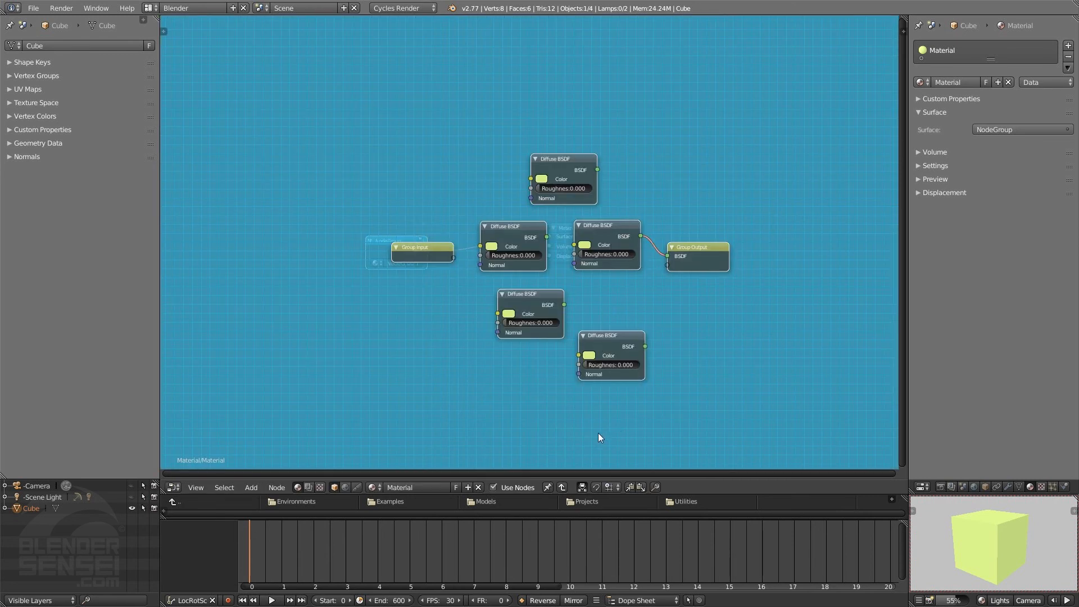
pyautogui.click(562, 487)
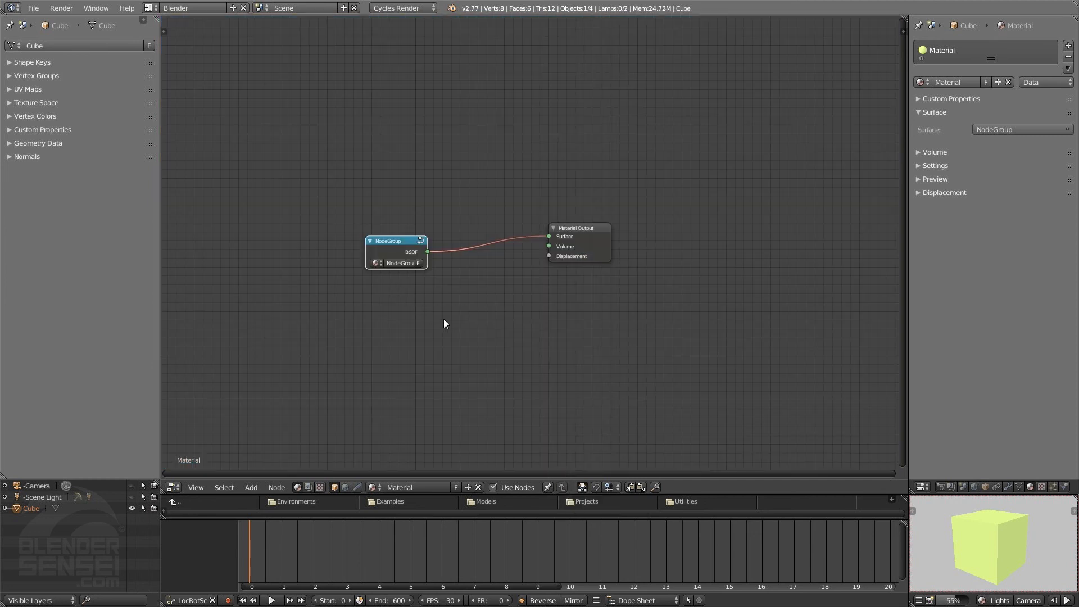
# - Add a Frame layout node to the material and place it above and slightly left of the node group
pyautogui.click(274, 178)
pyautogui.hotkey('shift', 'a')
pyautogui.moveTo(262, 192)
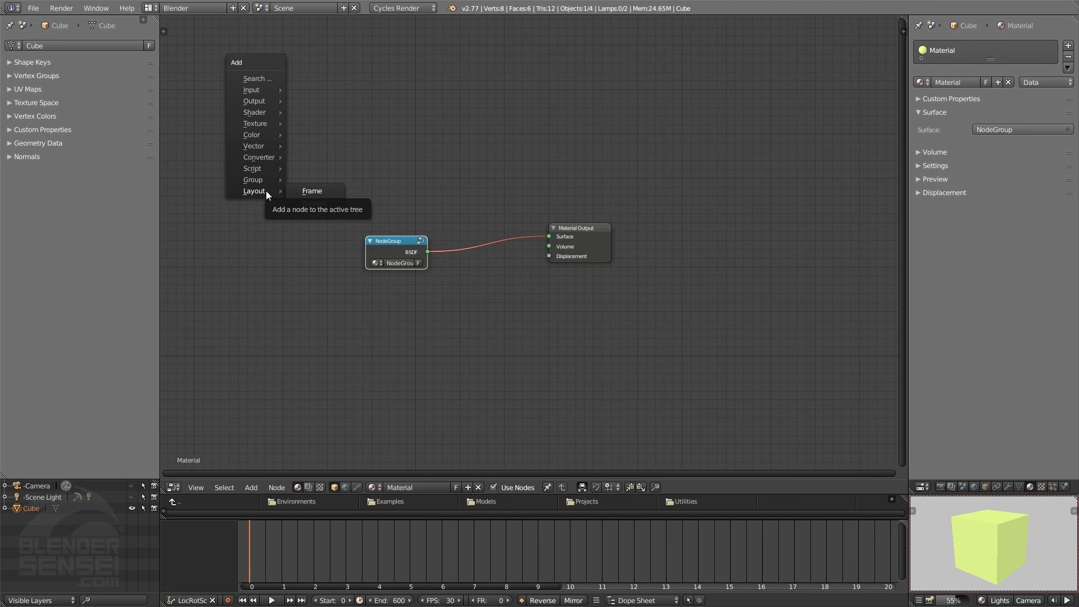
pyautogui.click(315, 191)
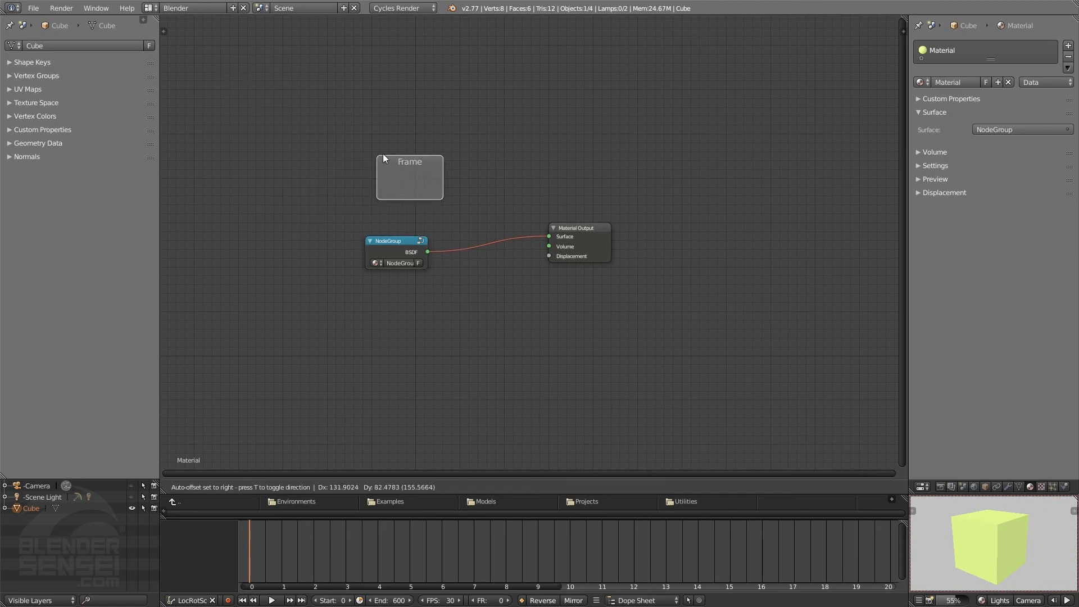
pyautogui.click(330, 143)
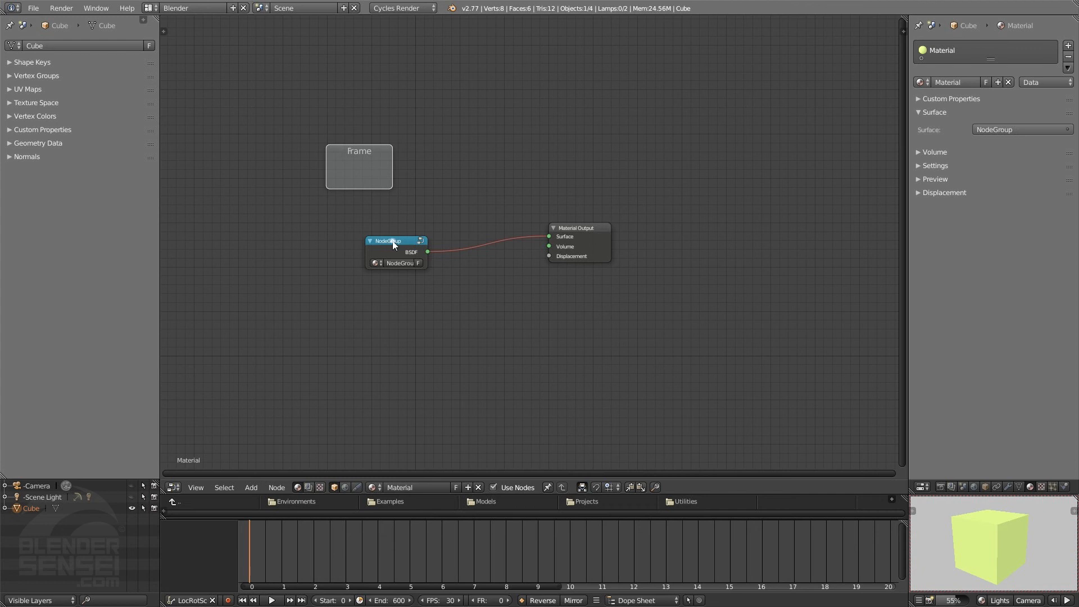
# - Move the node group and the Material Output node into the frame, placing them side by side
pyautogui.moveTo(393, 245); pyautogui.dragTo(355, 153)
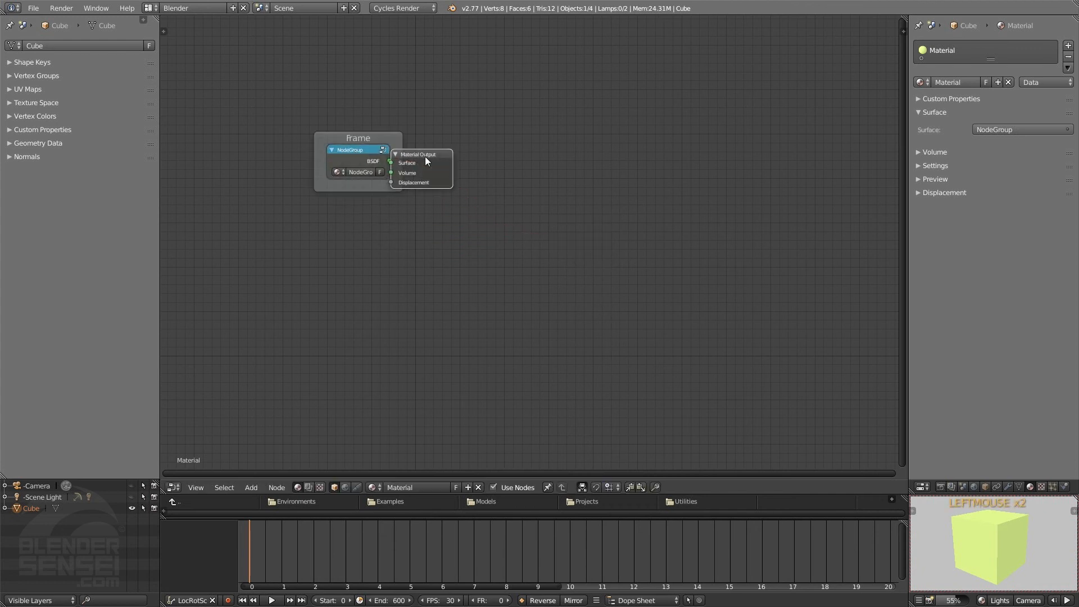
pyautogui.moveTo(425, 157); pyautogui.dragTo(467, 150)
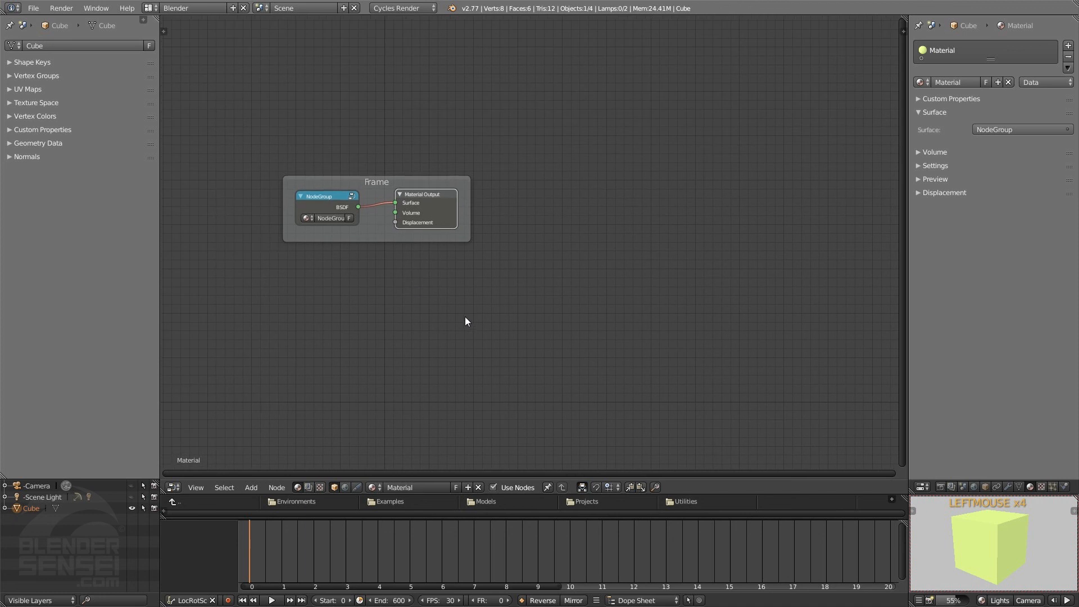
pyautogui.moveTo(407, 326); pyautogui.dragTo(474, 349, button='middle')
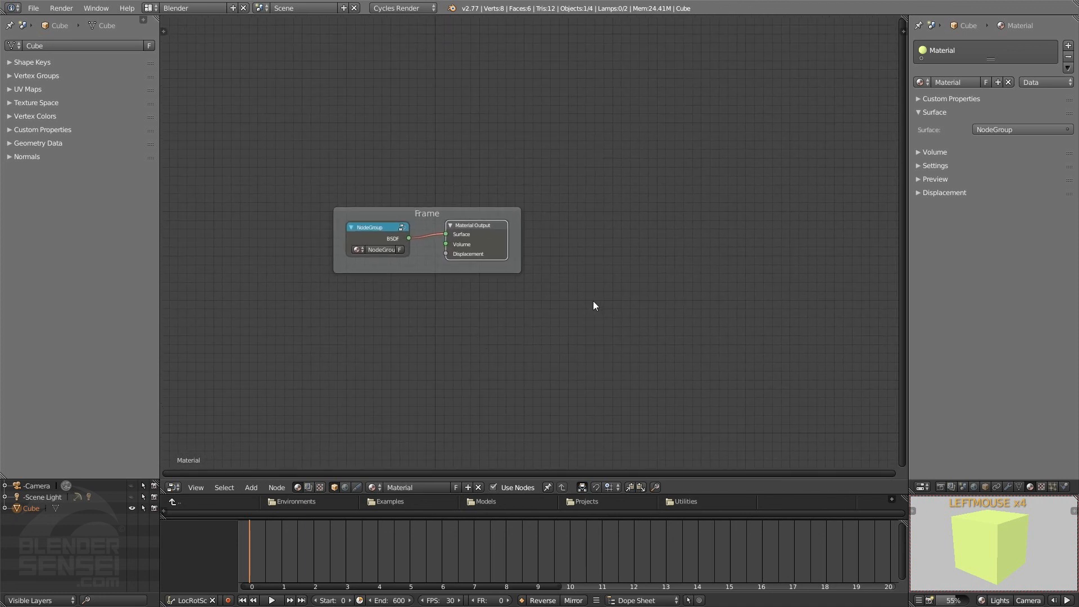
pyautogui.moveTo(595, 304); pyautogui.dragTo(559, 320, button='middle')
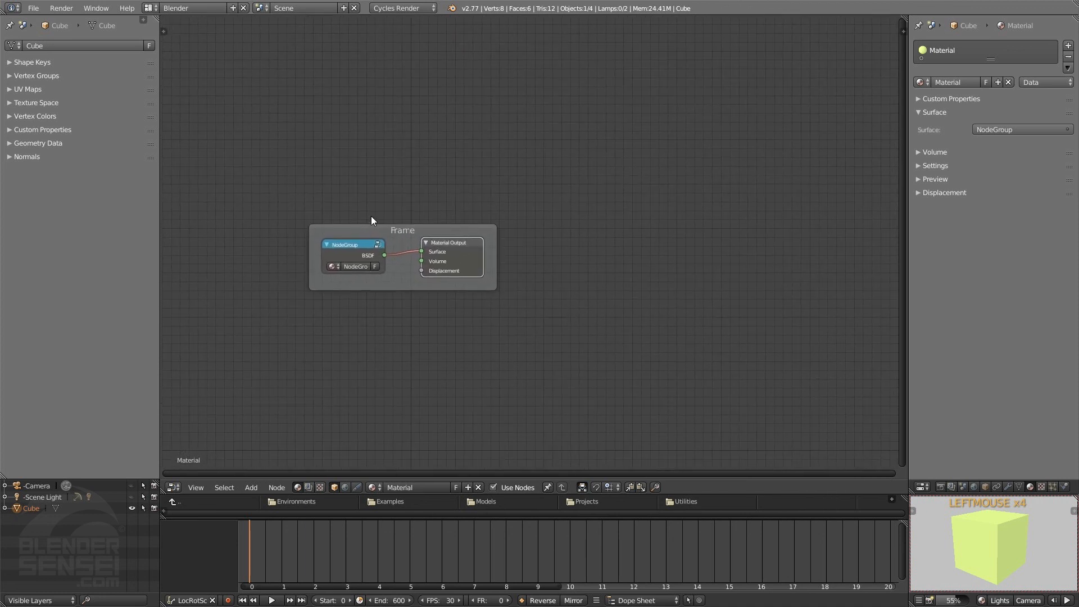
# - Label the frame "My nodes" in its node properties, then collapse those settings and hide the side regions
pyautogui.click(408, 226)
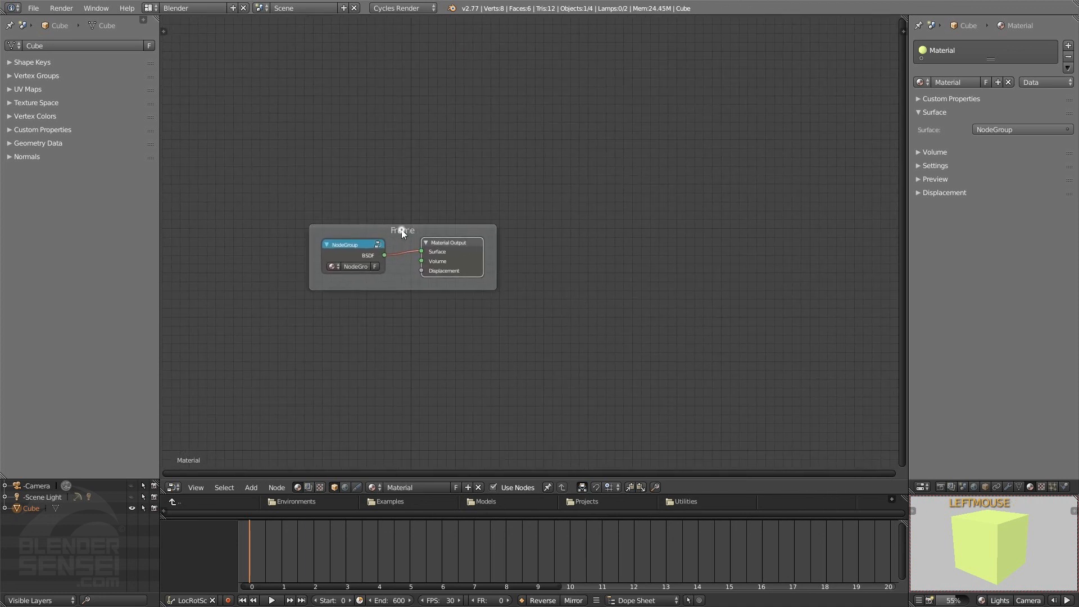
pyautogui.click(402, 233)
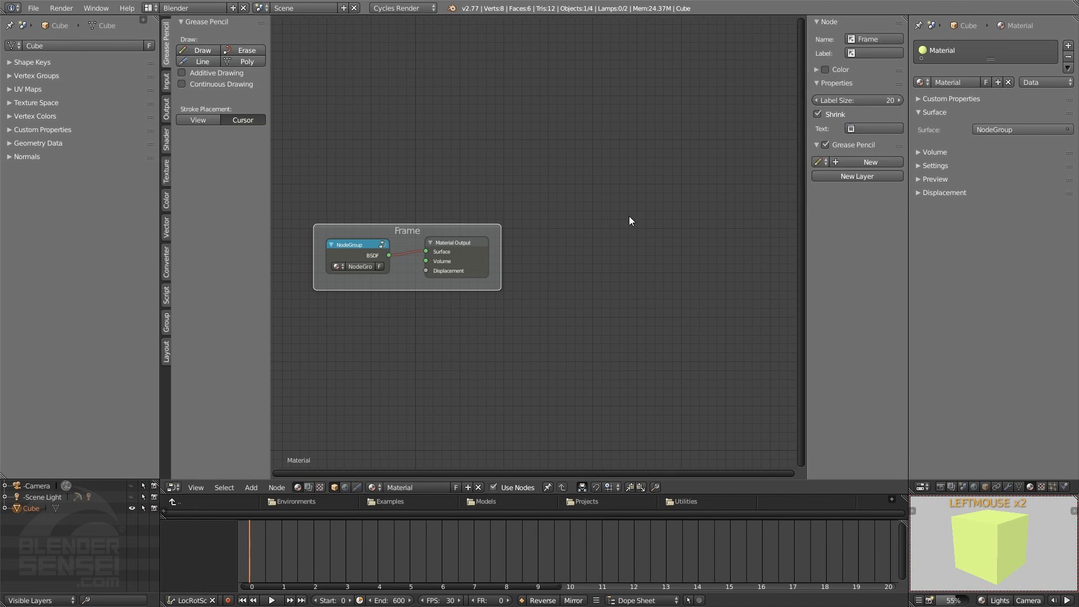
pyautogui.click(866, 77)
pyautogui.click(852, 54)
pyautogui.write('My nodes')
pyautogui.press('Return')
pyautogui.moveTo(458, 241); pyautogui.dragTo(487, 231, button='middle')
pyautogui.click(816, 21)
pyautogui.click(814, 49)
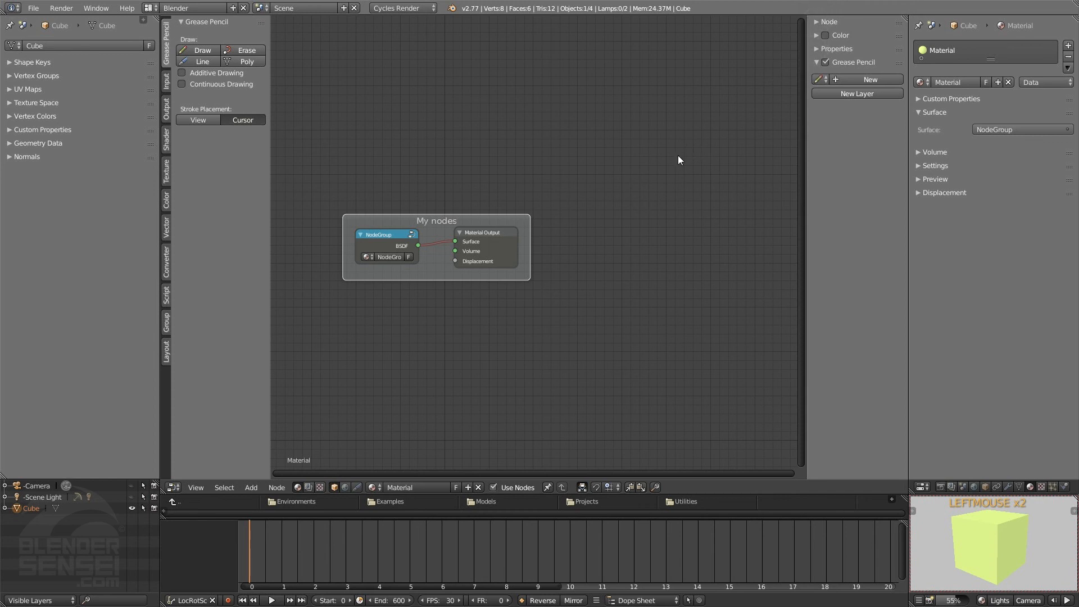
pyautogui.press('t')
pyautogui.press('n')
# - Look at the Converter and Shader categories among the nodes that can be added
pyautogui.moveTo(622, 234); pyautogui.dragTo(665, 250, button='middle')
pyautogui.hotkey('shift', 'a')
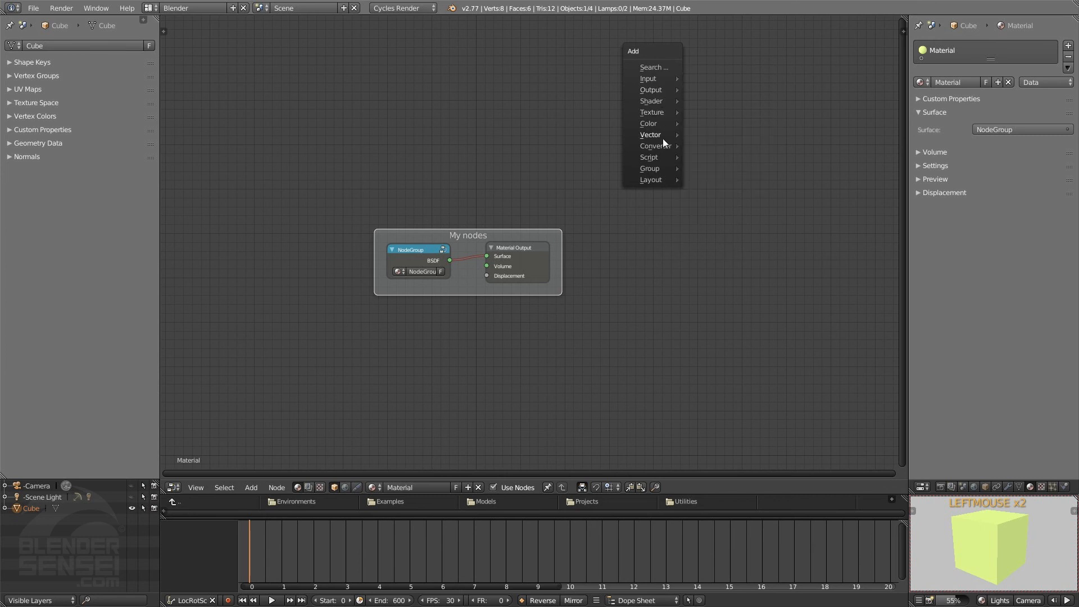
pyautogui.moveTo(654, 149)
pyautogui.moveTo(646, 100)
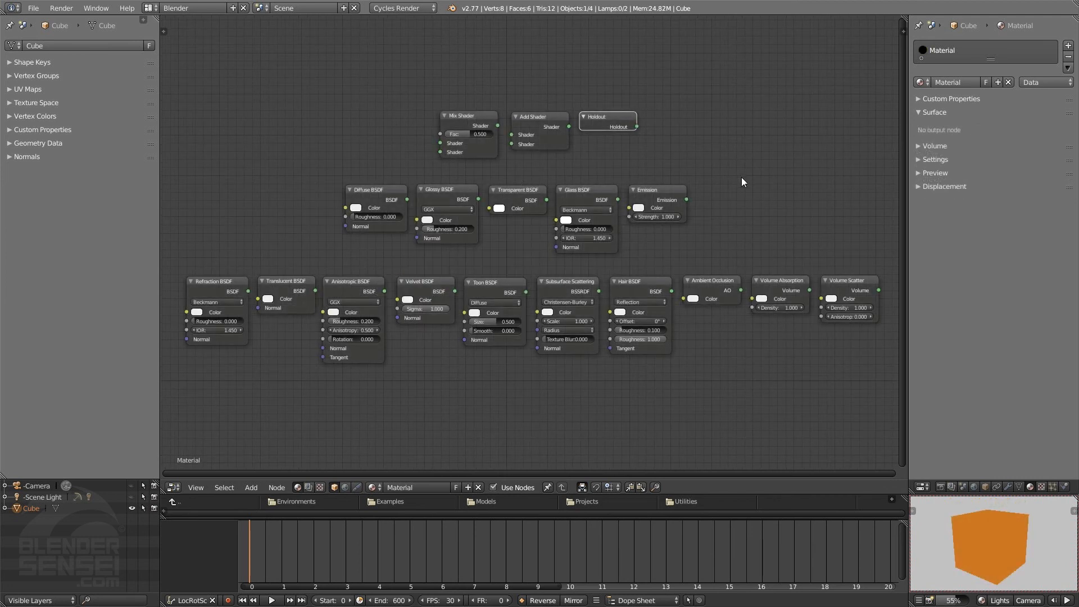
# - Maximize the node editor and examine the three rows of shader nodes laid out in it
pyautogui.hotkey('ctrl', 'space')
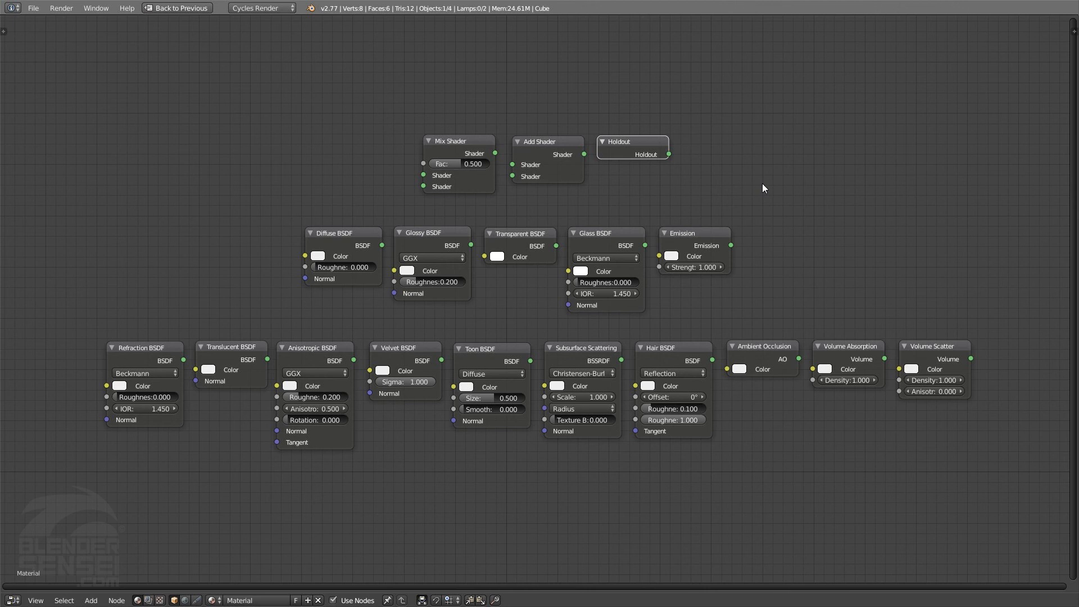
pyautogui.press('Home')
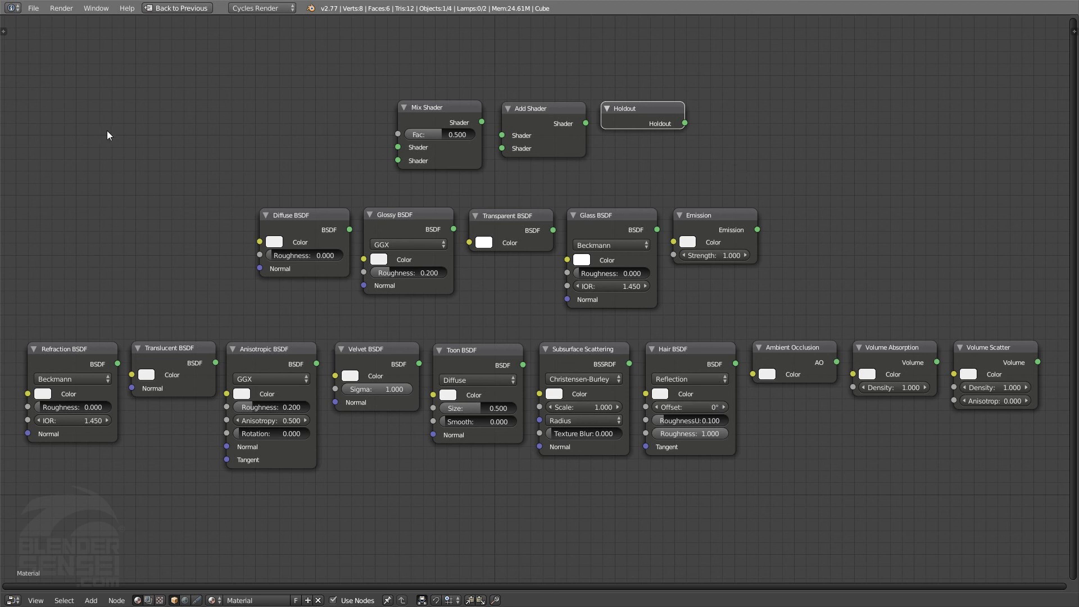
pyautogui.hotkey('shift', 'a')
pyautogui.moveTo(98, 131)
pyautogui.moveTo(633, 152); pyautogui.dragTo(610, 167, button='middle')
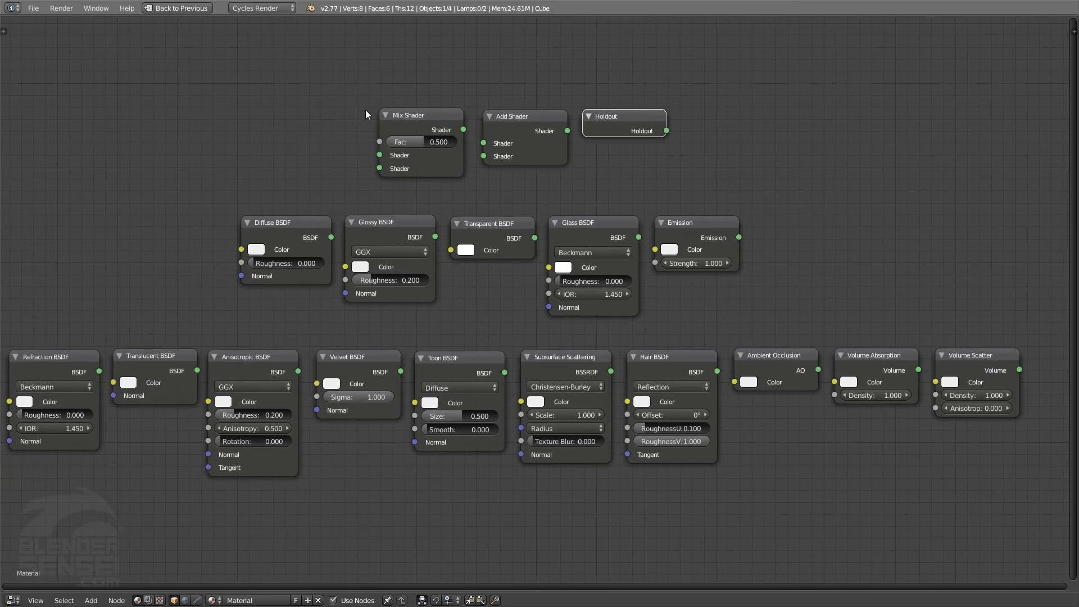
pyautogui.moveTo(366, 110); pyautogui.dragTo(399, 119, button='middle')
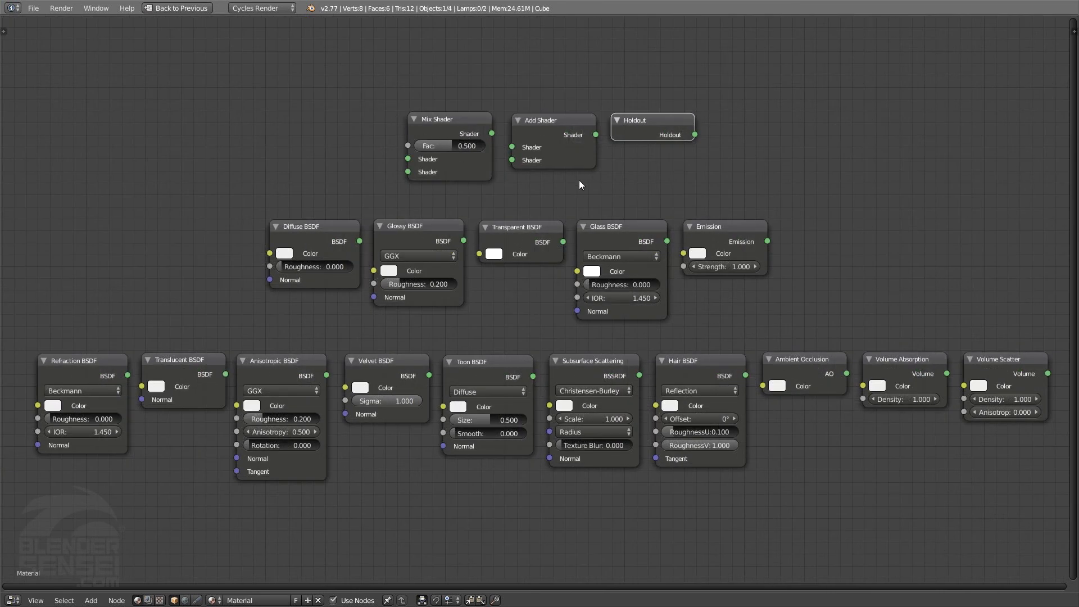
pyautogui.moveTo(619, 190); pyautogui.dragTo(691, 187, button='middle')
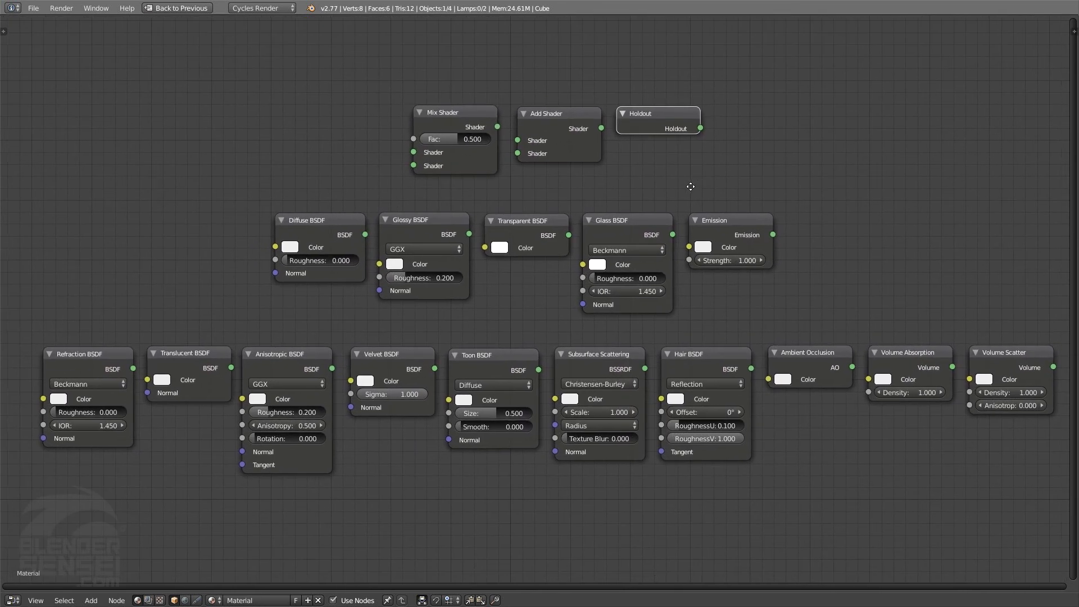
pyautogui.moveTo(501, 91); pyautogui.dragTo(438, 99, button='middle')
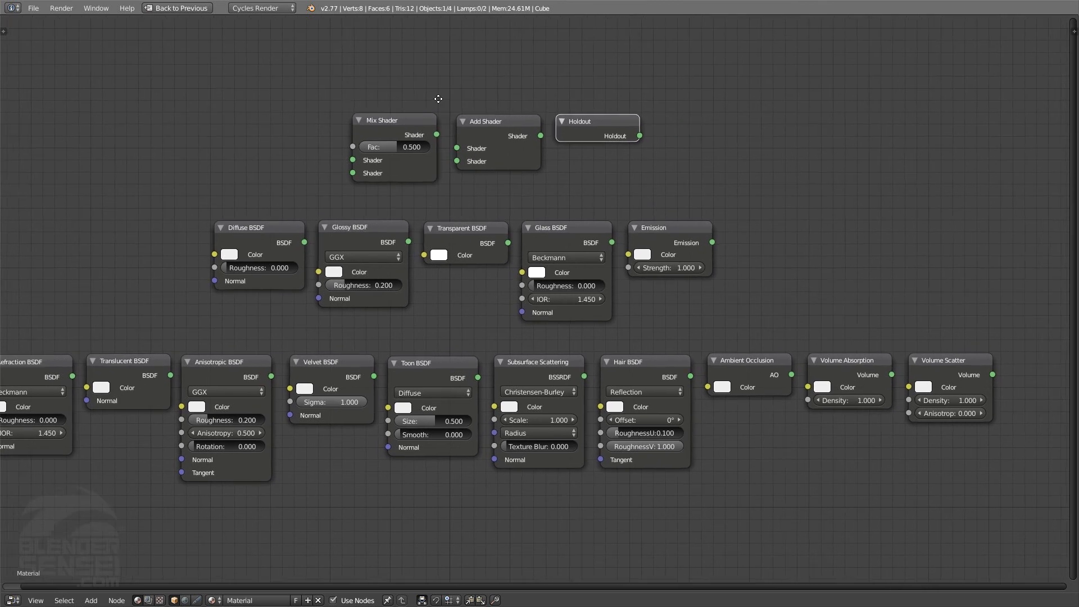
pyautogui.press('Home')
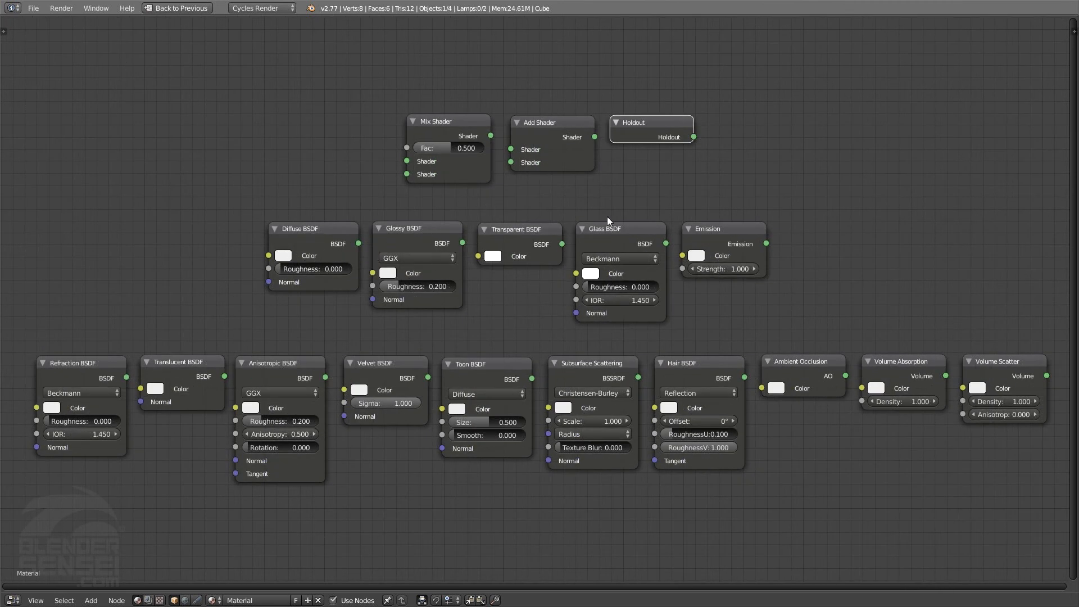
pyautogui.moveTo(702, 244); pyautogui.dragTo(774, 259, button='middle')
# - Select individual shader nodes one after another to compare them, from Mix Shader and Diffuse BSDF through Glass BSDF
pyautogui.click(512, 136)
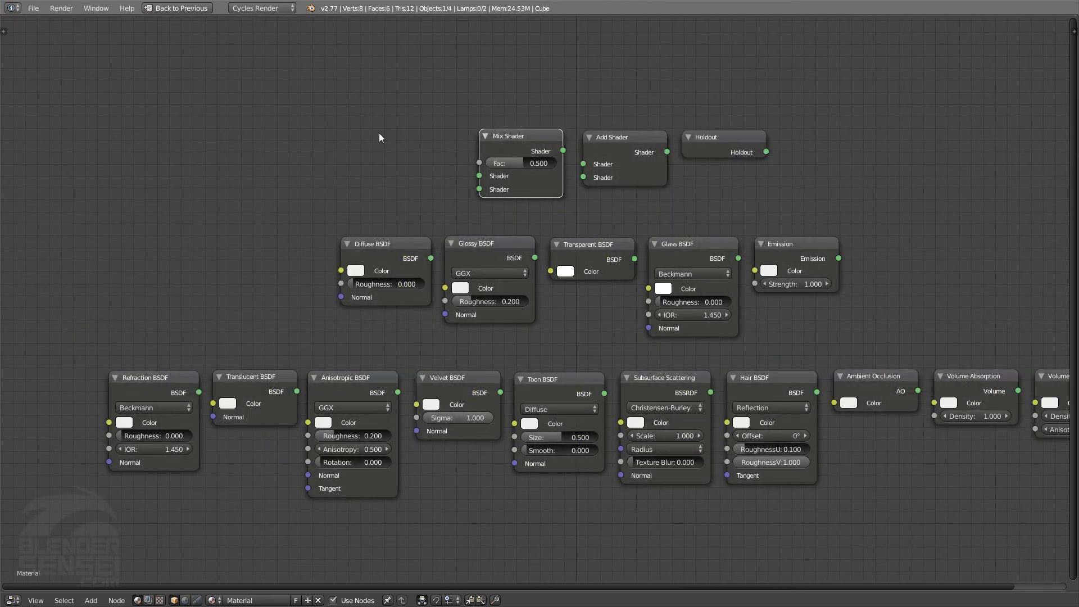
pyautogui.click(398, 257)
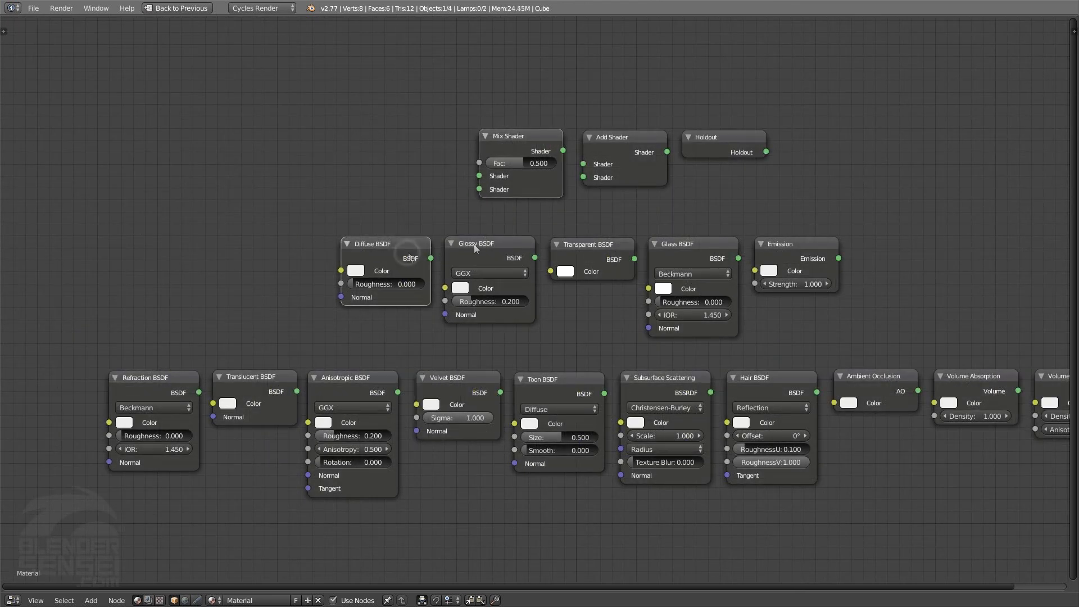
pyautogui.click(494, 241)
pyautogui.click(557, 387)
pyautogui.click(488, 385)
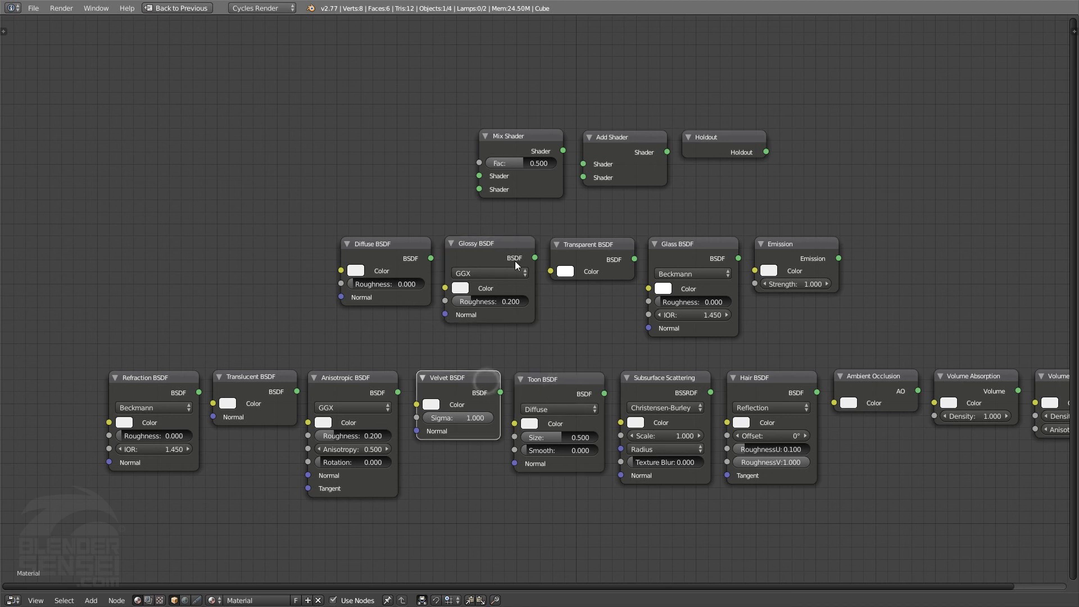
pyautogui.click(515, 256)
pyautogui.click(866, 393)
pyautogui.click(792, 397)
pyautogui.click(692, 247)
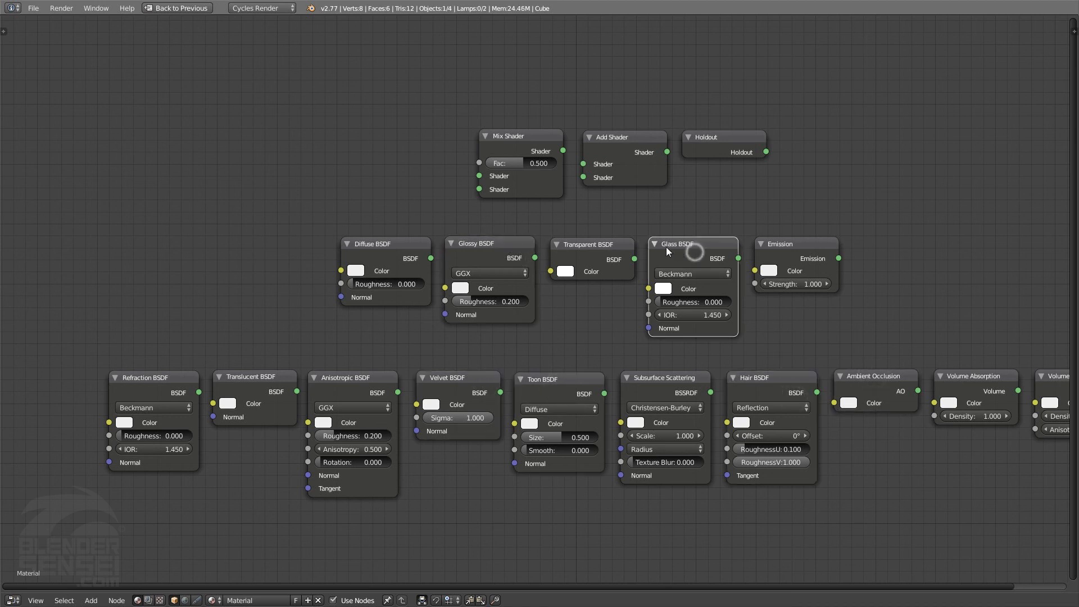
# - Select the Mix Shader node and raise its Fac to 1.000
pyautogui.moveTo(429, 178); pyautogui.dragTo(302, 215, button='middle')
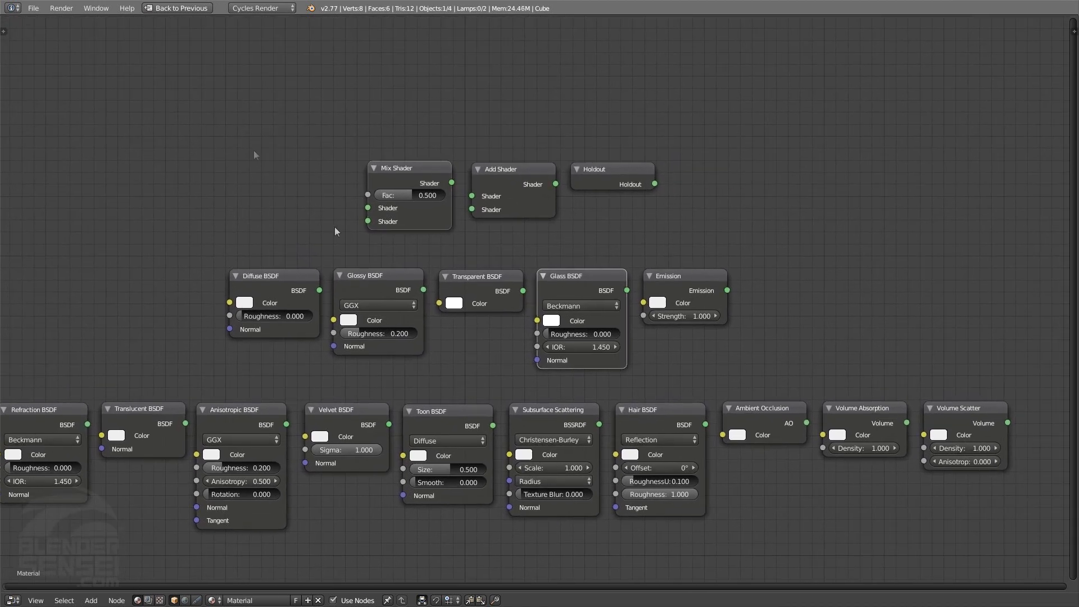
pyautogui.click(372, 205)
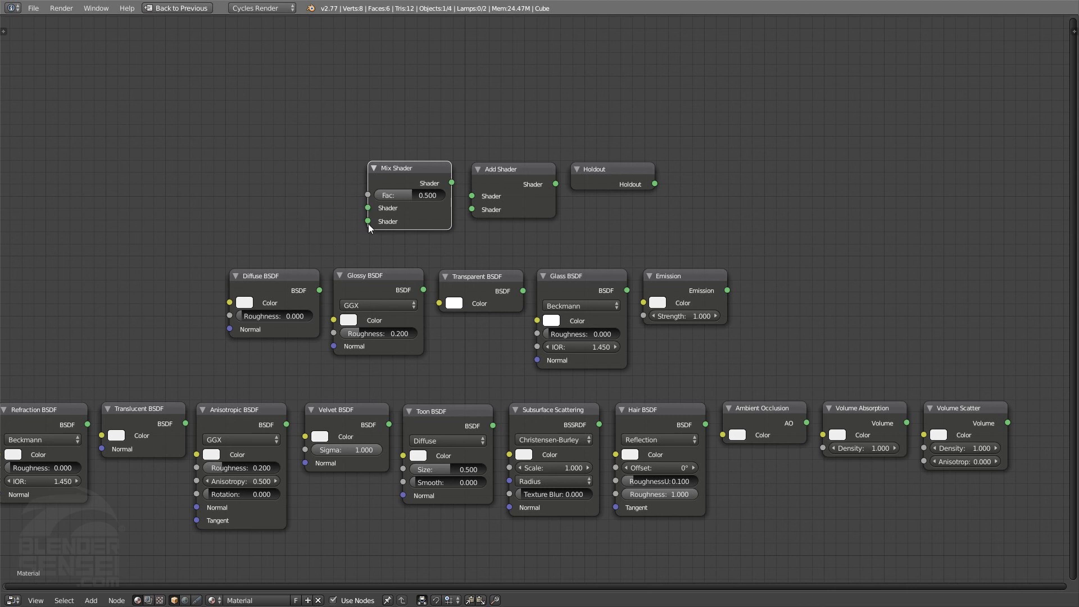
pyautogui.moveTo(406, 197); pyautogui.dragTo(375, 197)
pyautogui.moveTo(394, 195); pyautogui.dragTo(445, 199)
# - Select the Add Shader node to examine its two shader inputs, then select and examine the Holdout node
pyautogui.click(524, 171)
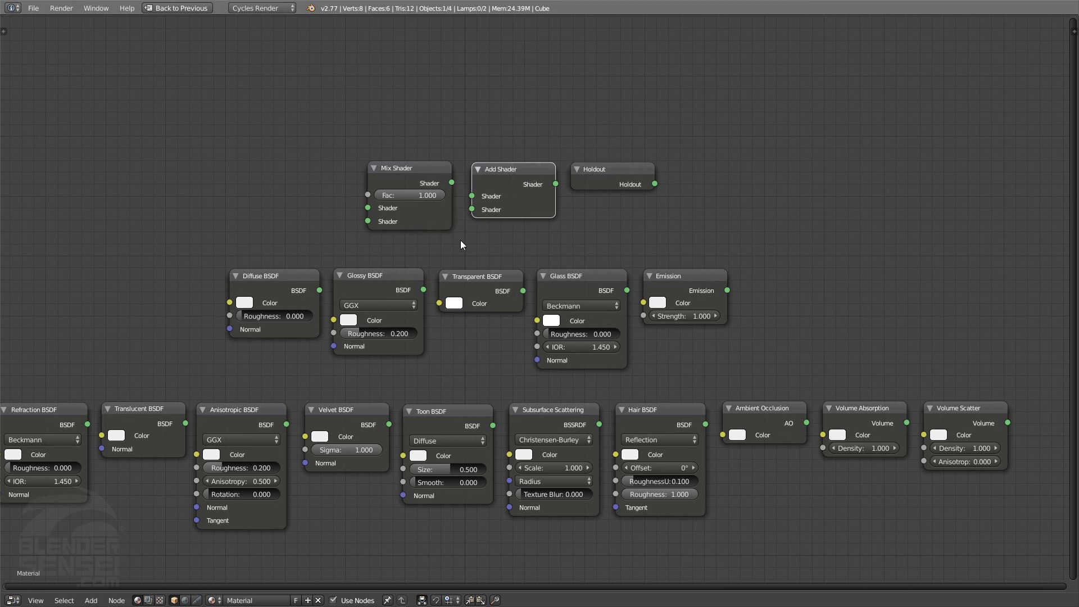
pyautogui.moveTo(461, 245); pyautogui.dragTo(411, 254, button='middle')
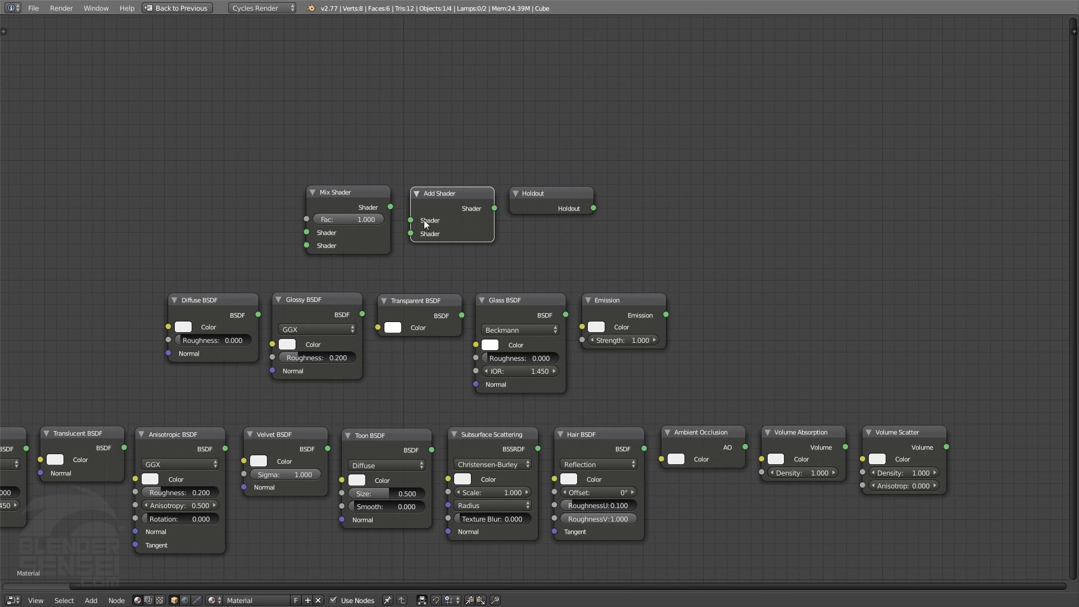
pyautogui.moveTo(376, 221)
pyautogui.mouseDown()
pyautogui.moveTo(332, 220)
pyautogui.moveTo(385, 220)
pyautogui.mouseUp()
pyautogui.moveTo(467, 259); pyautogui.dragTo(474, 263, button='middle')
pyautogui.click(568, 194)
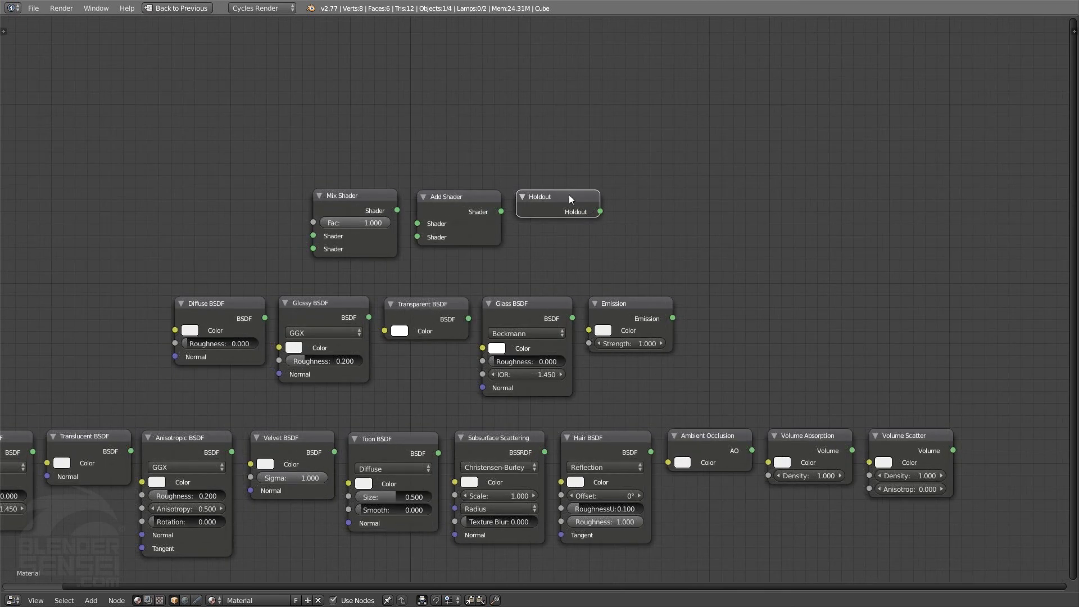
pyautogui.moveTo(591, 253); pyautogui.dragTo(526, 250, button='middle')
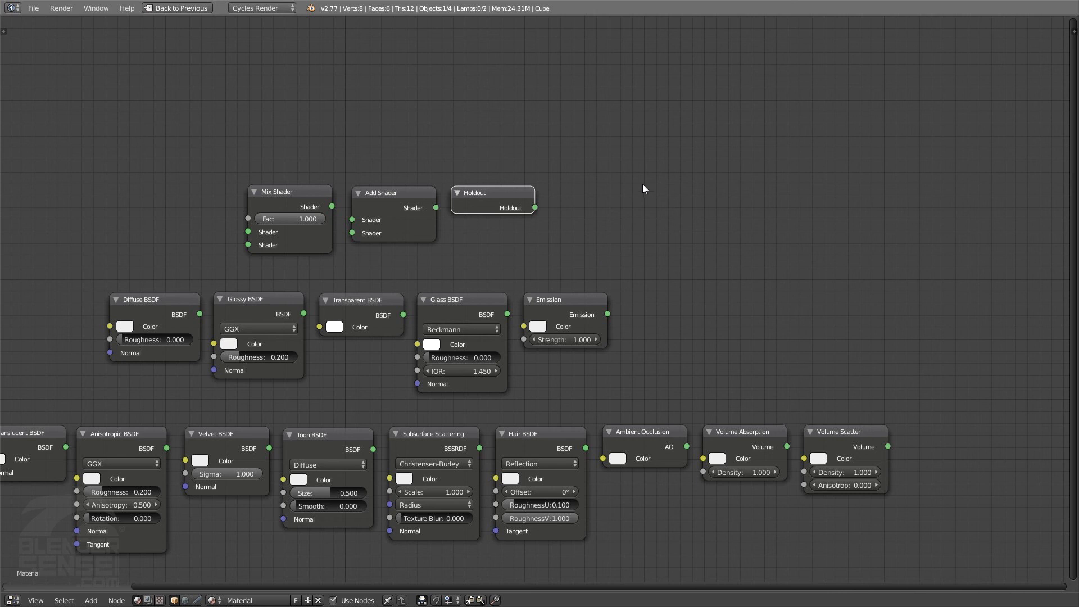
pyautogui.moveTo(631, 197); pyautogui.dragTo(689, 194, button='middle')
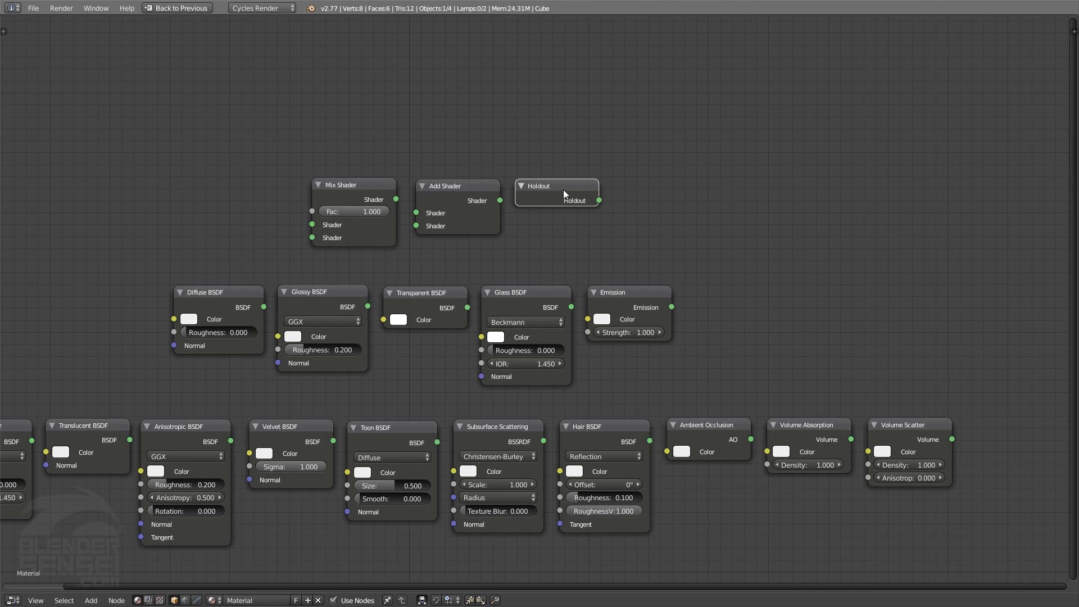
pyautogui.moveTo(553, 206); pyautogui.dragTo(548, 208, button='middle')
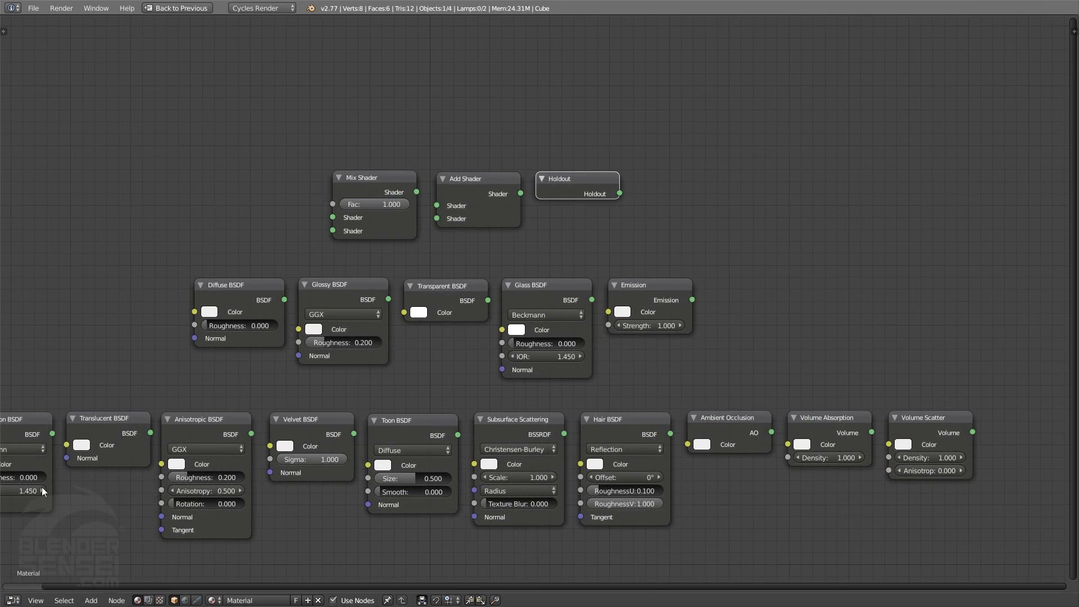
# - Restore the full layout to locate Use Transparent in the quick render output options, then return to the maximized node editor showing all shader nodes
pyautogui.hotkey('ctrl', 'Up')
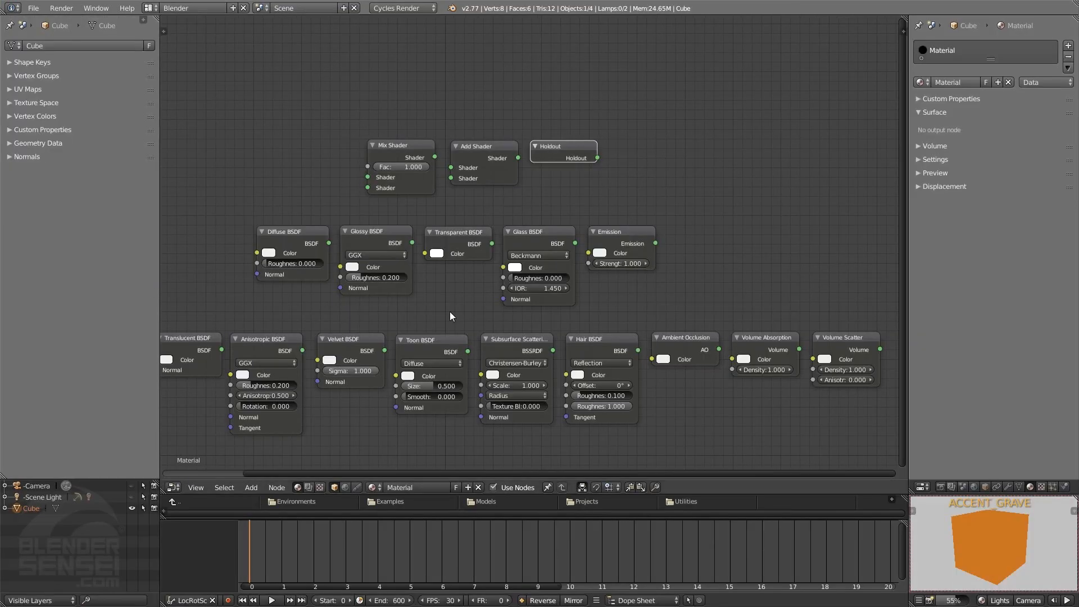
pyautogui.click(918, 601)
pyautogui.moveTo(895, 560)
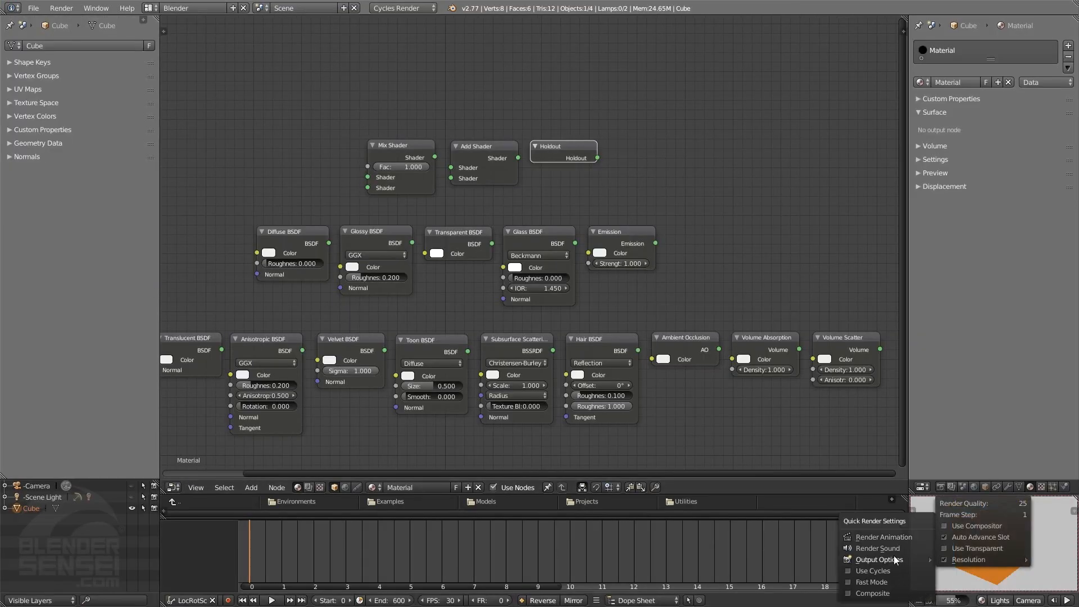
pyautogui.click(967, 548)
pyautogui.click(919, 600)
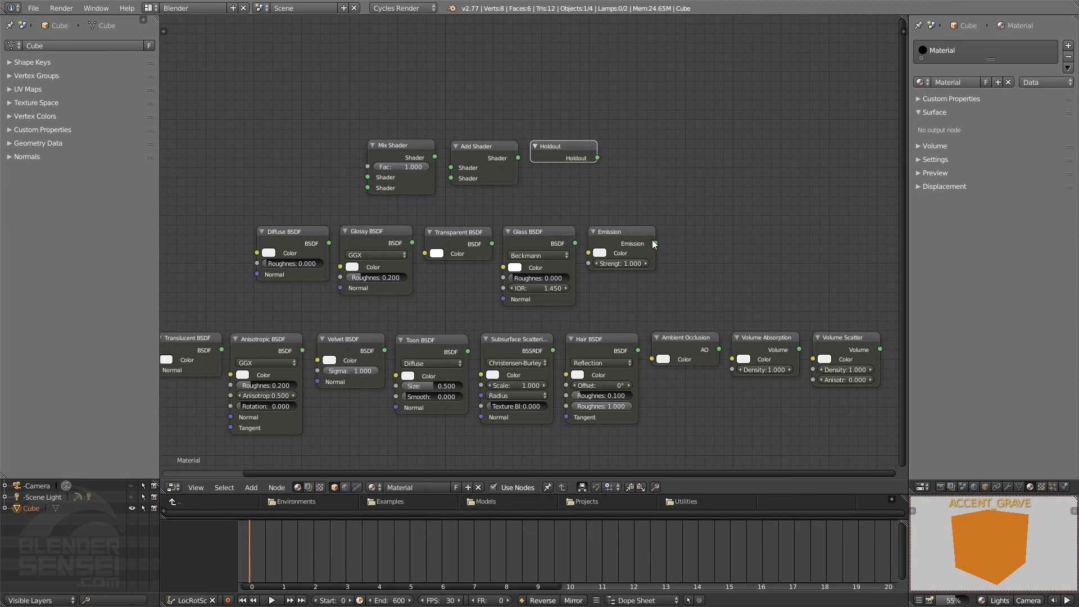
pyautogui.hotkey('shift', 'space')
pyautogui.press('Home')
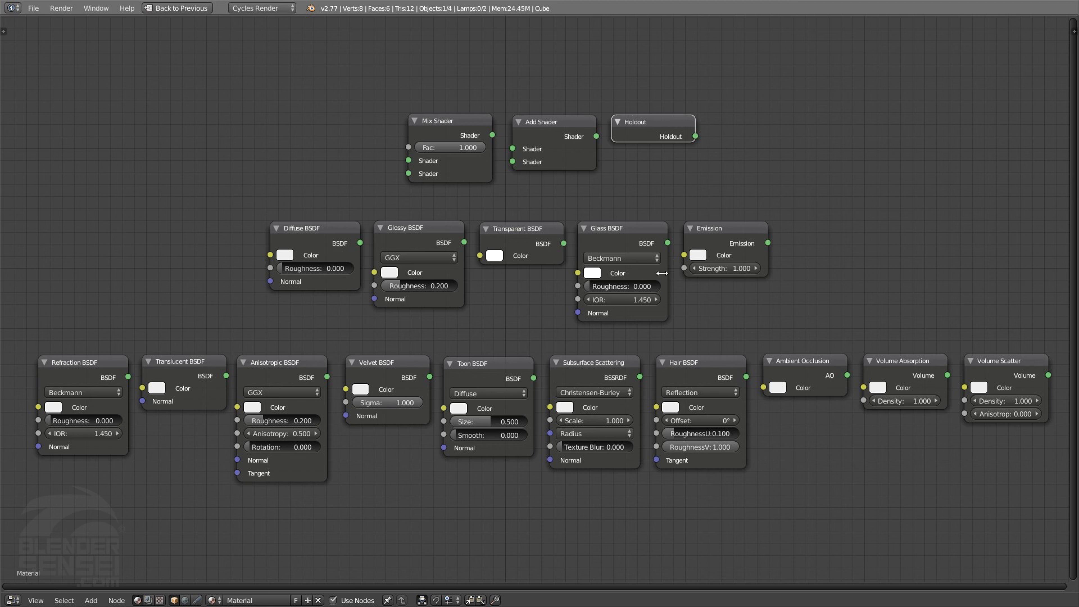
# - Add a Material Output node in the empty space beyond the Emission node
pyautogui.moveTo(498, 279)
pyautogui.mouseDown(button='middle')
pyautogui.moveTo(525, 297)
pyautogui.moveTo(513, 293)
pyautogui.mouseUp(button='middle')
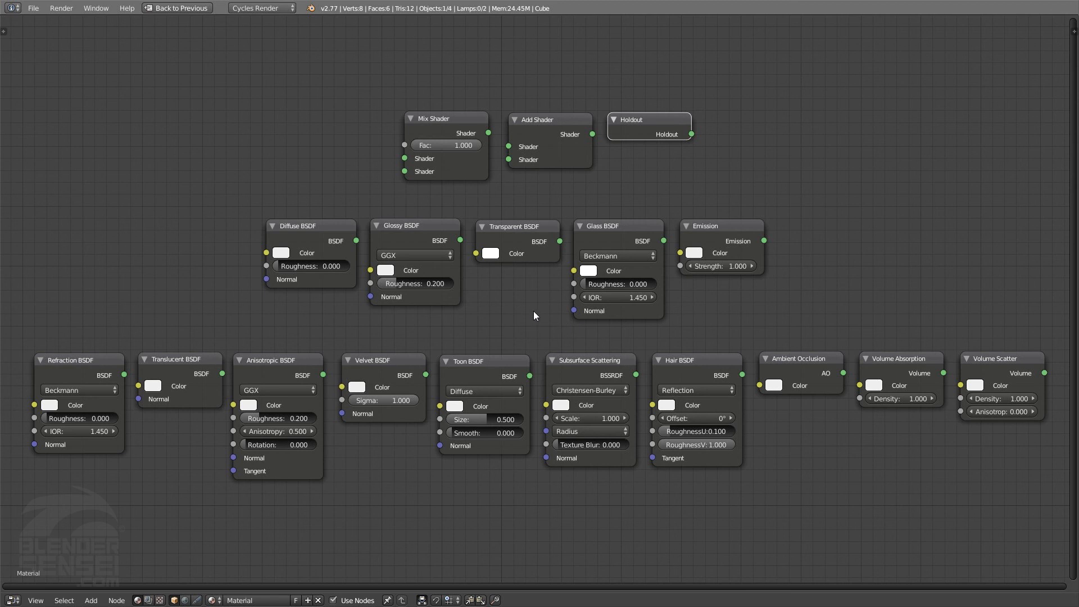
pyautogui.hotkey('shift', 'a')
pyautogui.moveTo(101, 119)
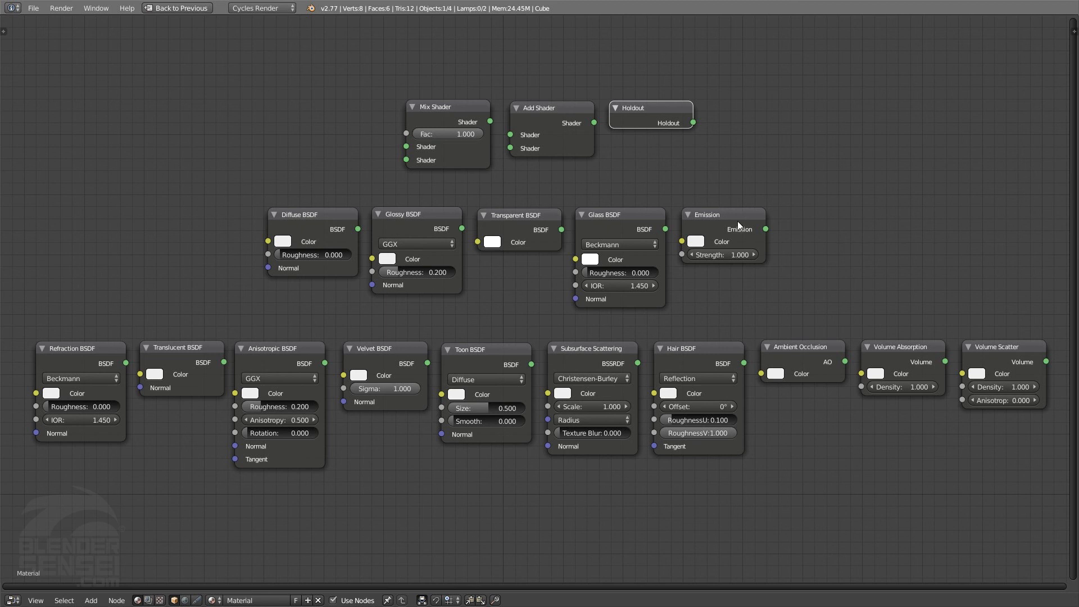
pyautogui.moveTo(725, 270); pyautogui.dragTo(641, 292, button='middle')
pyautogui.hotkey('shift', 'a')
pyautogui.moveTo(808, 202)
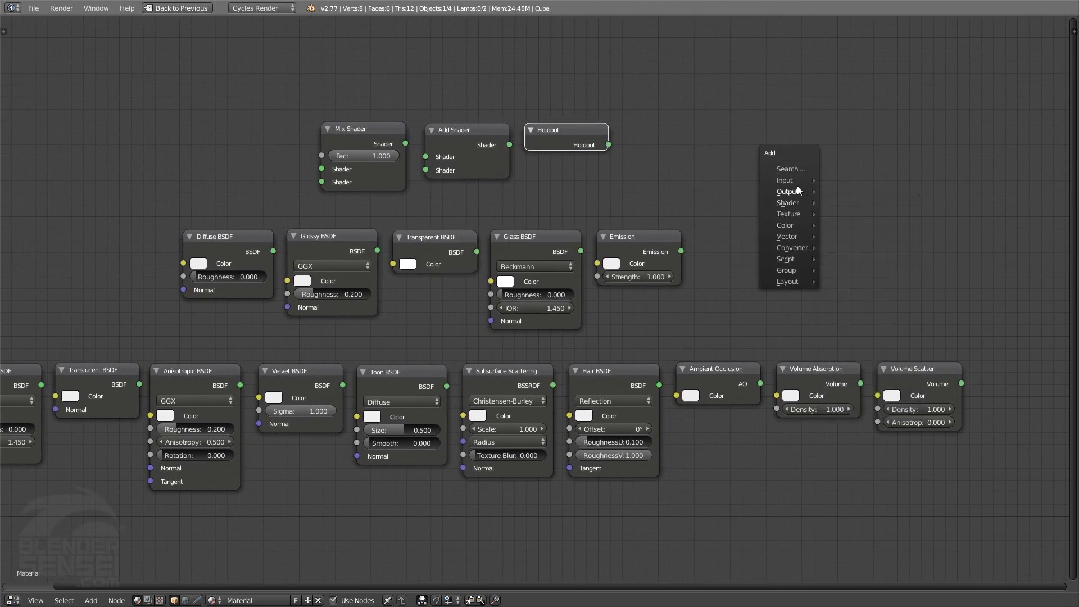
pyautogui.click(839, 191)
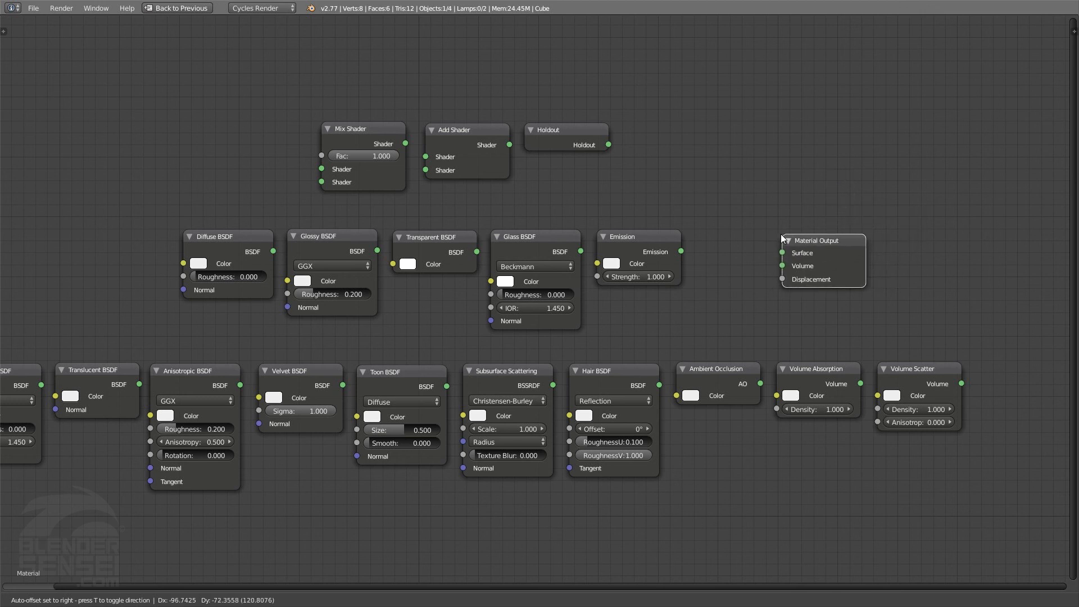
pyautogui.click(780, 230)
# - Restore the full layout from the maximized node editor, keeping the Material Output node in view beside the material properties and cube preview
pyautogui.moveTo(542, 267); pyautogui.dragTo(572, 274, button='middle')
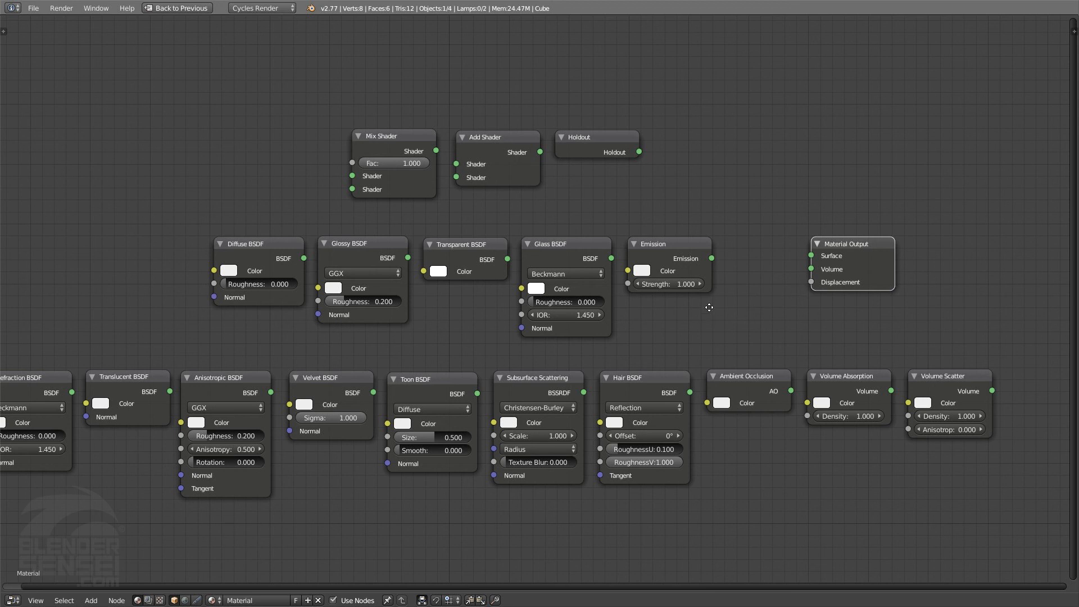
pyautogui.moveTo(706, 306); pyautogui.dragTo(770, 247, button='middle')
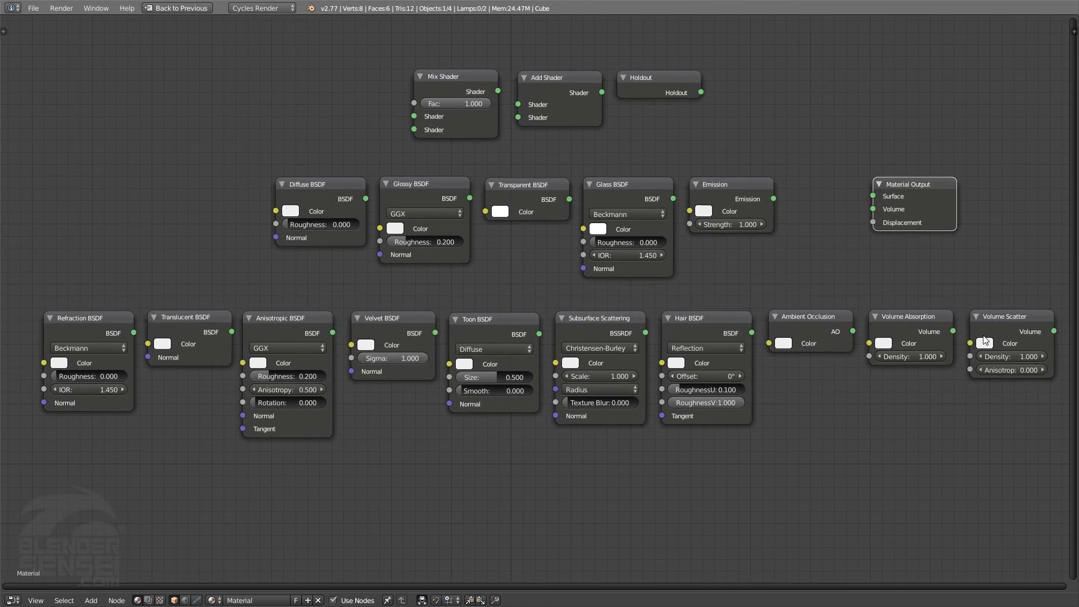
pyautogui.moveTo(984, 336); pyautogui.dragTo(970, 353, button='middle')
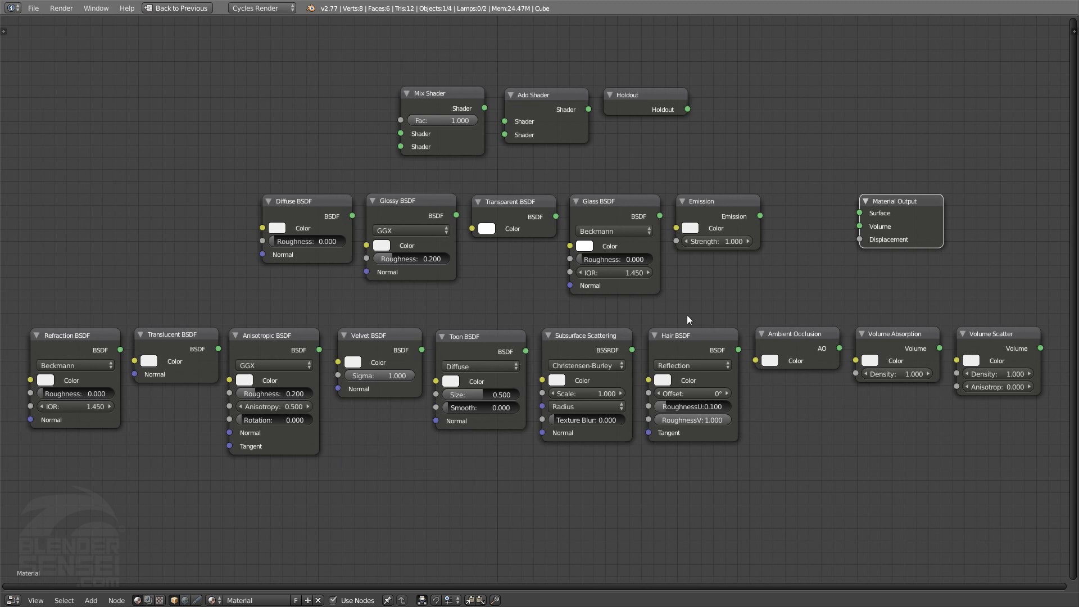
pyautogui.moveTo(427, 467); pyautogui.dragTo(420, 493, button='middle')
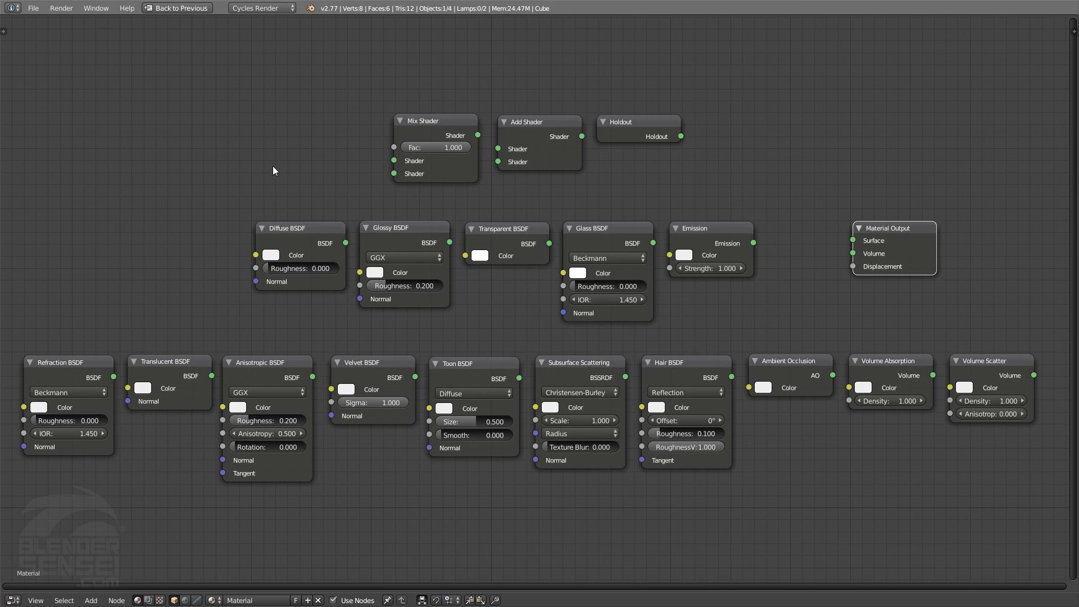
pyautogui.hotkey('ctrl', 'Up')
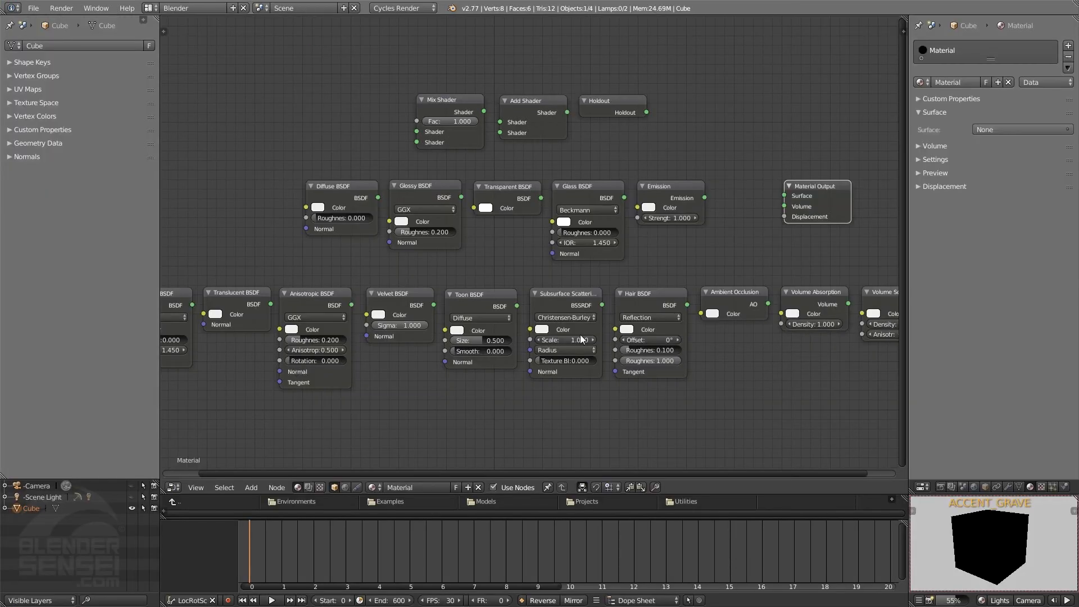
pyautogui.scroll(3, 989, 537)
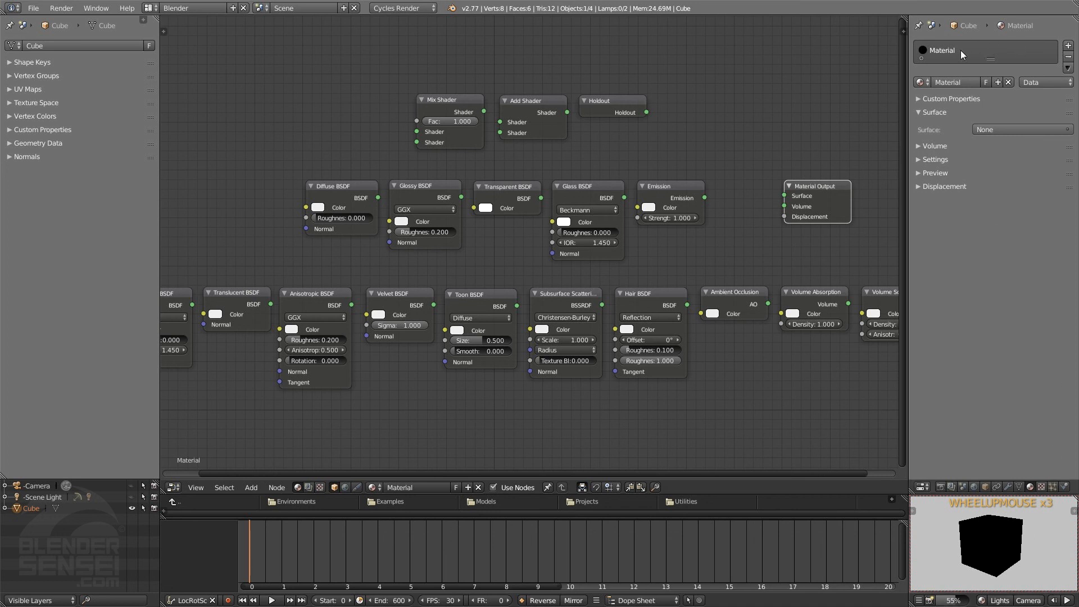
pyautogui.moveTo(740, 263); pyautogui.dragTo(702, 285, button='middle')
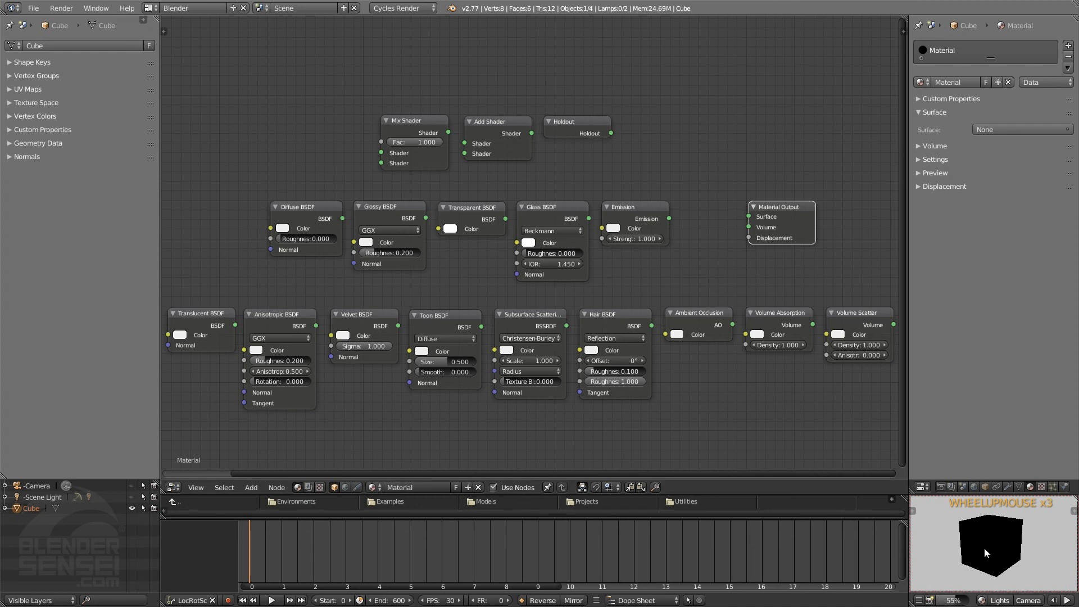
pyautogui.moveTo(641, 264); pyautogui.dragTo(552, 287, button='middle')
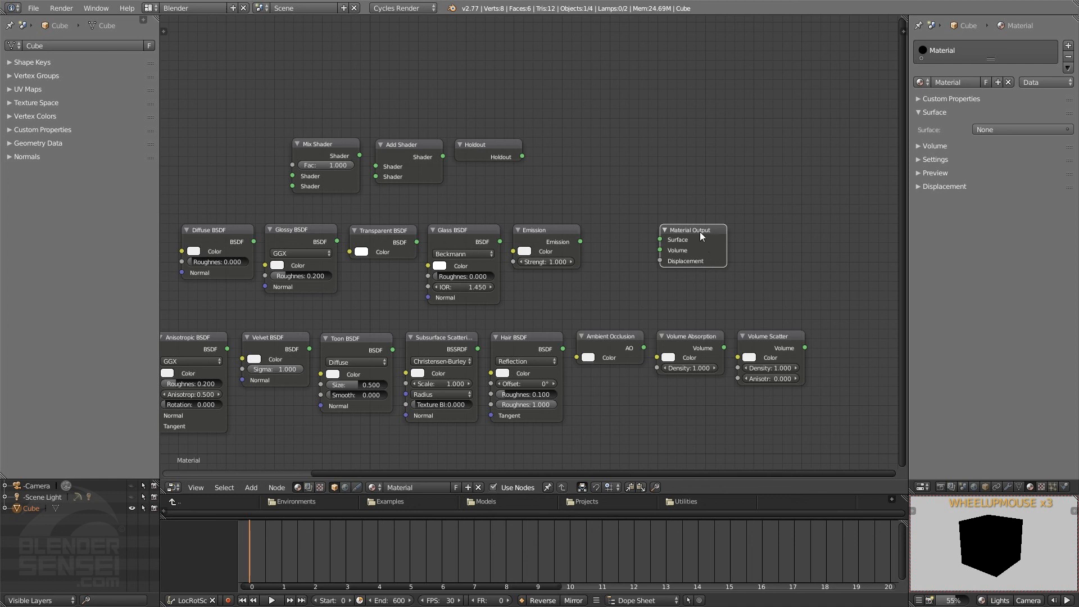
# - Connect the Diffuse BSDF output to the Material Output's Surface input and place the Diffuse node directly above the Material Output
pyautogui.moveTo(700, 231); pyautogui.dragTo(696, 235)
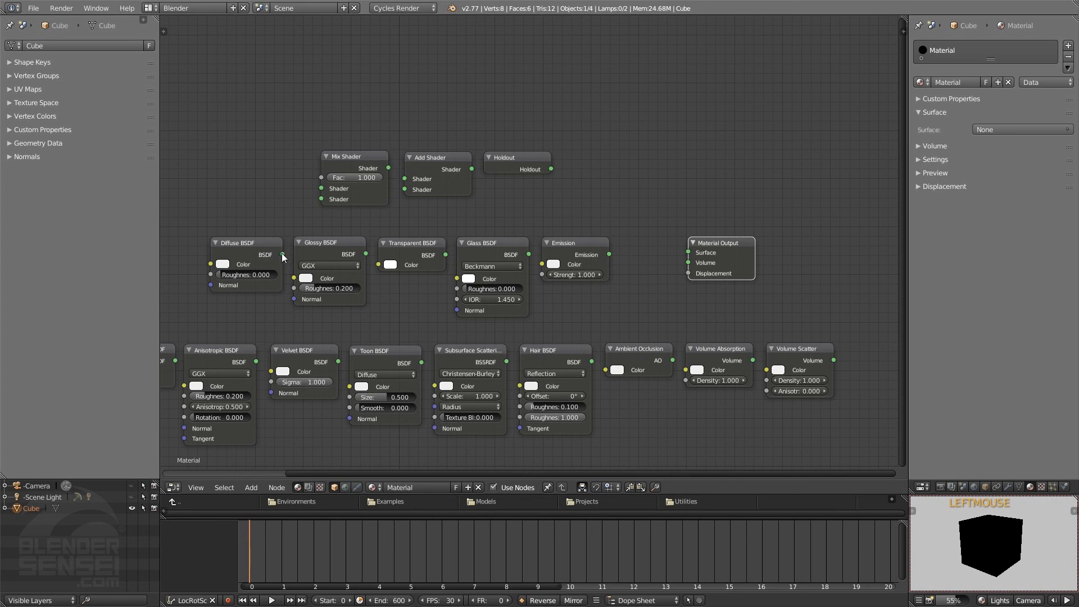
pyautogui.moveTo(282, 253); pyautogui.dragTo(688, 253)
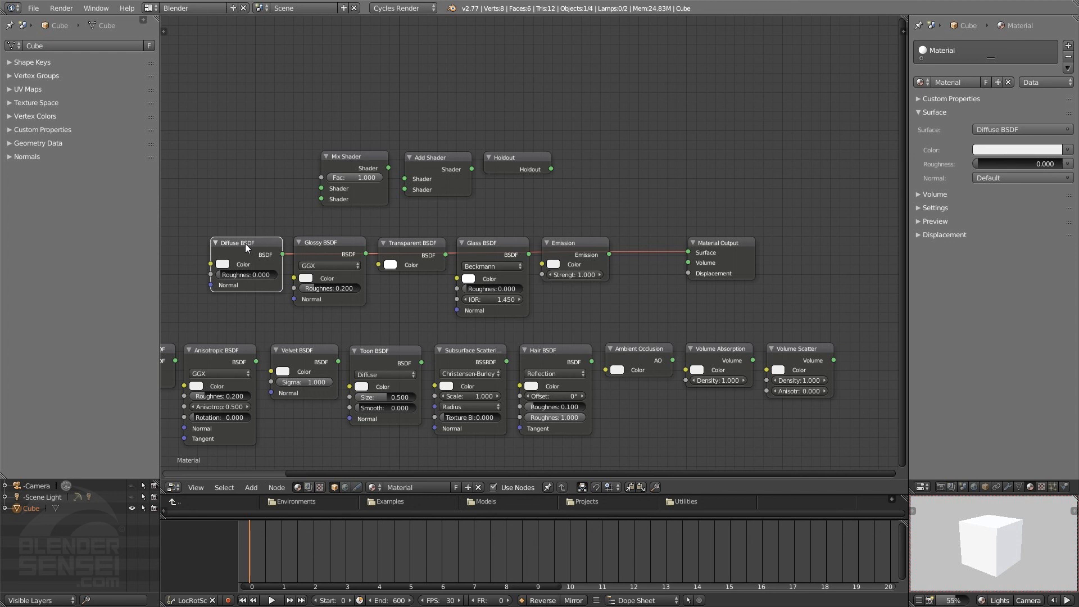
pyautogui.moveTo(245, 244); pyautogui.dragTo(717, 175)
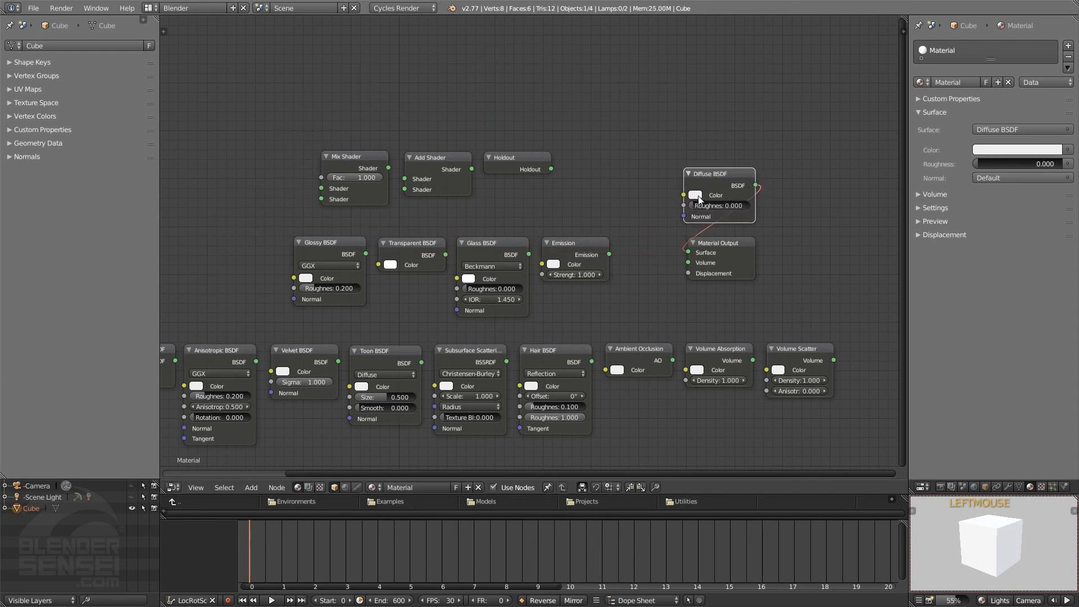
# - Set the Diffuse BSDF color to bright green and briefly check the cube in the rendered preview
pyautogui.click(697, 197)
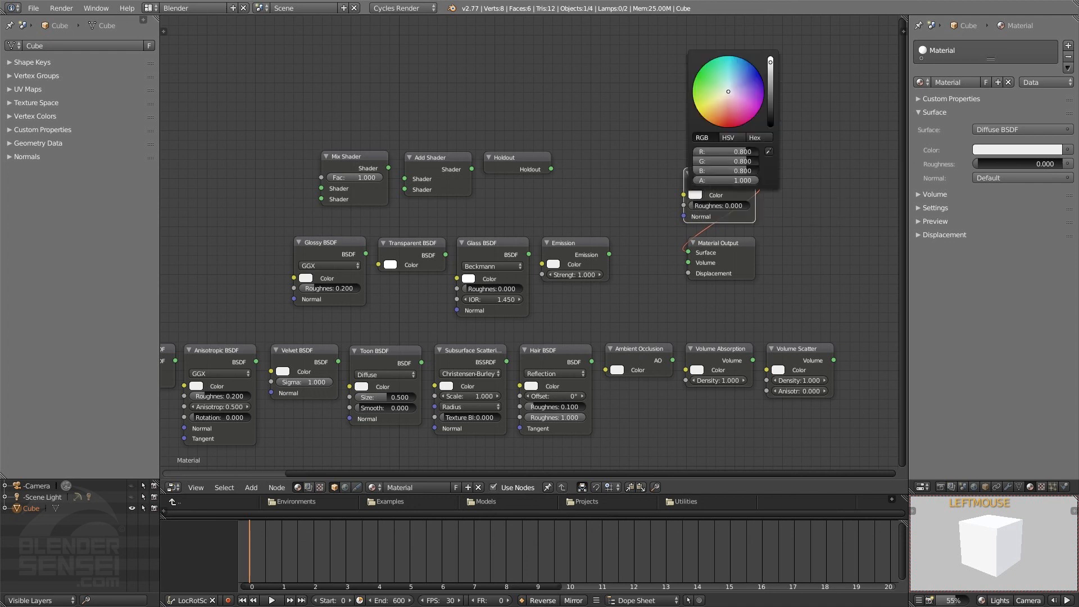
pyautogui.moveTo(729, 92); pyautogui.dragTo(693, 82)
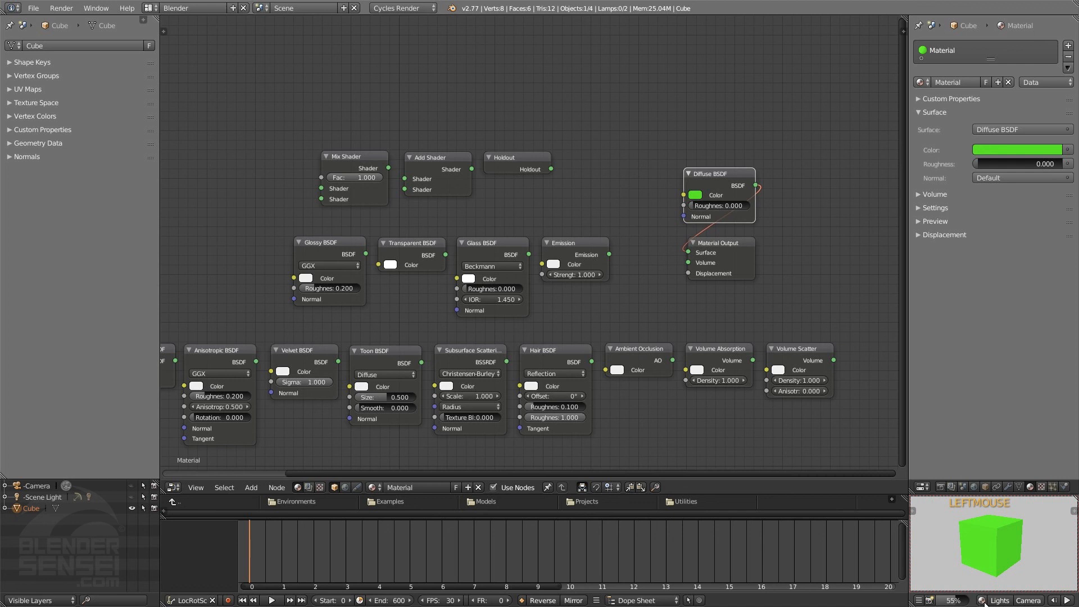
pyautogui.doubleClick(1024, 546)
pyautogui.moveTo(1023, 545); pyautogui.dragTo(993, 575, button='middle')
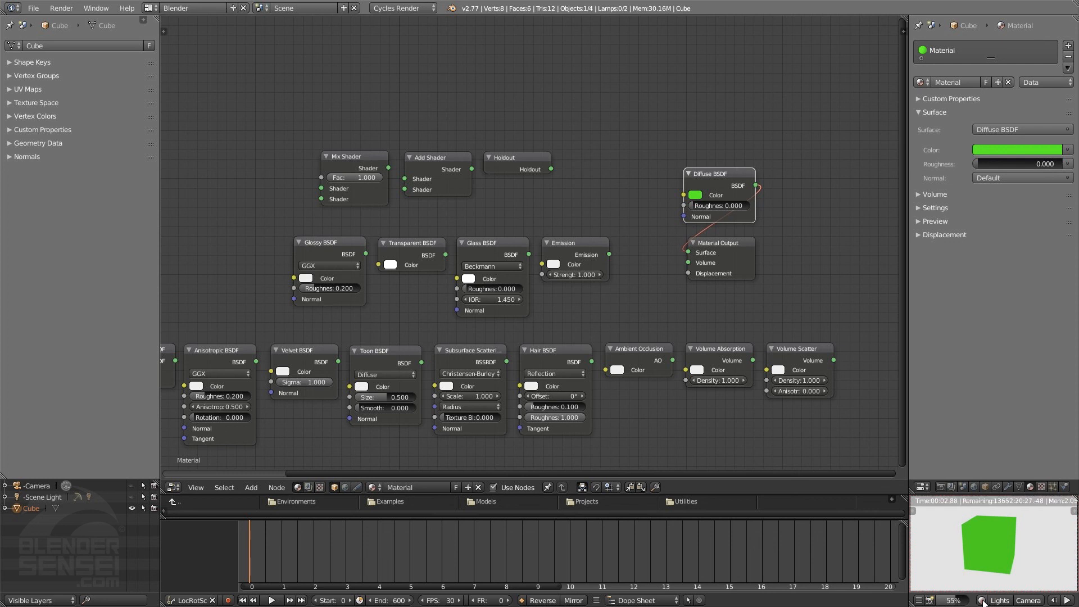
pyautogui.click(982, 600)
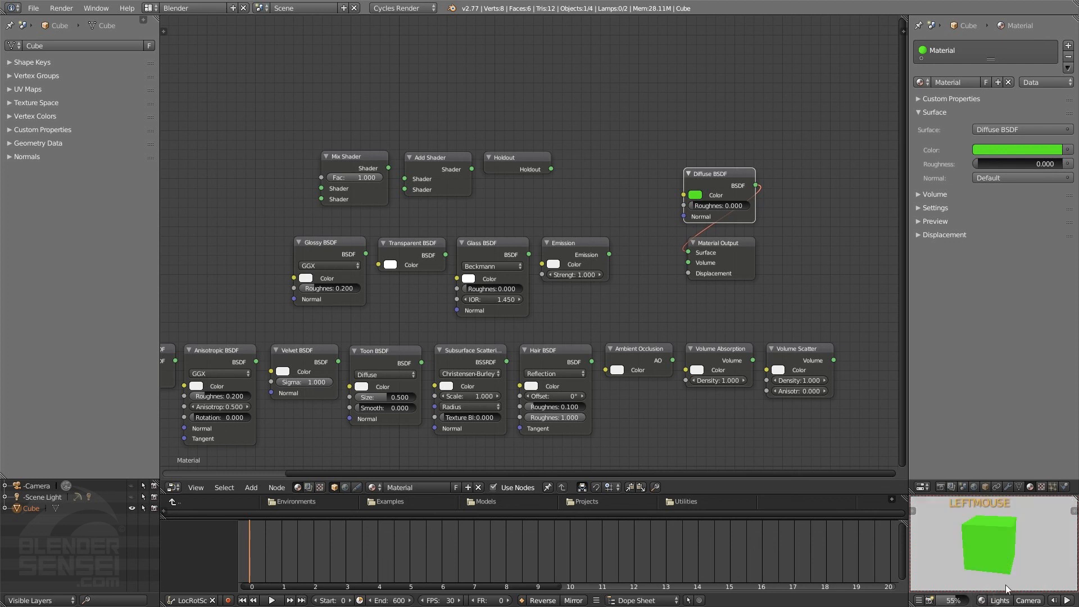
# - Enable Quick Lights in the lighting options and inspect the child lights under zbCyclesLight in the outliner
pyautogui.click(1000, 601)
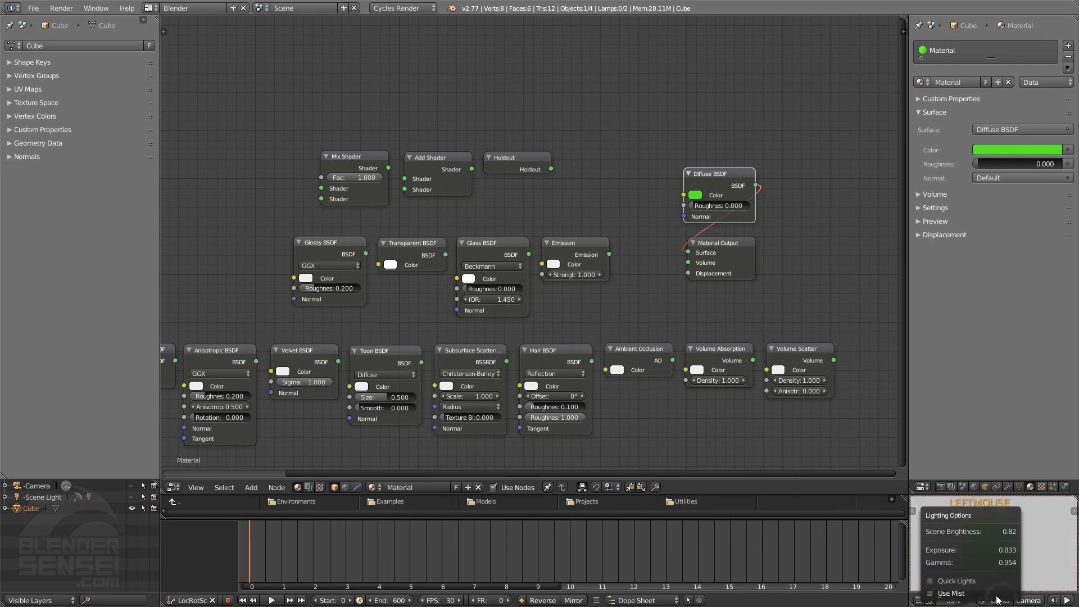
pyautogui.click(963, 579)
pyautogui.moveTo(981, 567)
pyautogui.mouseDown(button='middle')
pyautogui.moveTo(993, 556)
pyautogui.moveTo(989, 567)
pyautogui.mouseUp(button='middle')
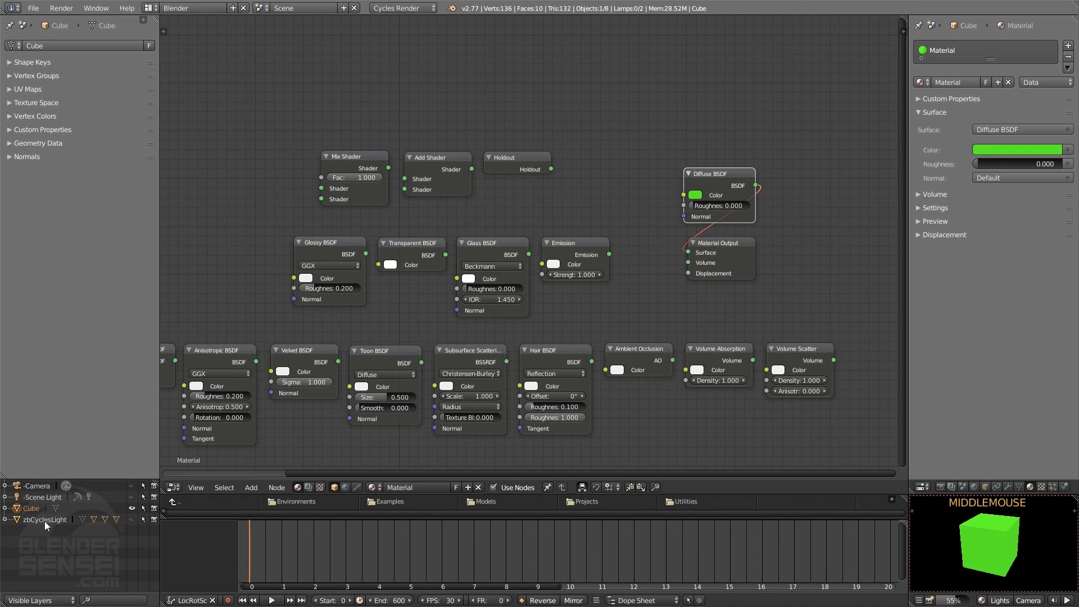
pyautogui.click(5, 519)
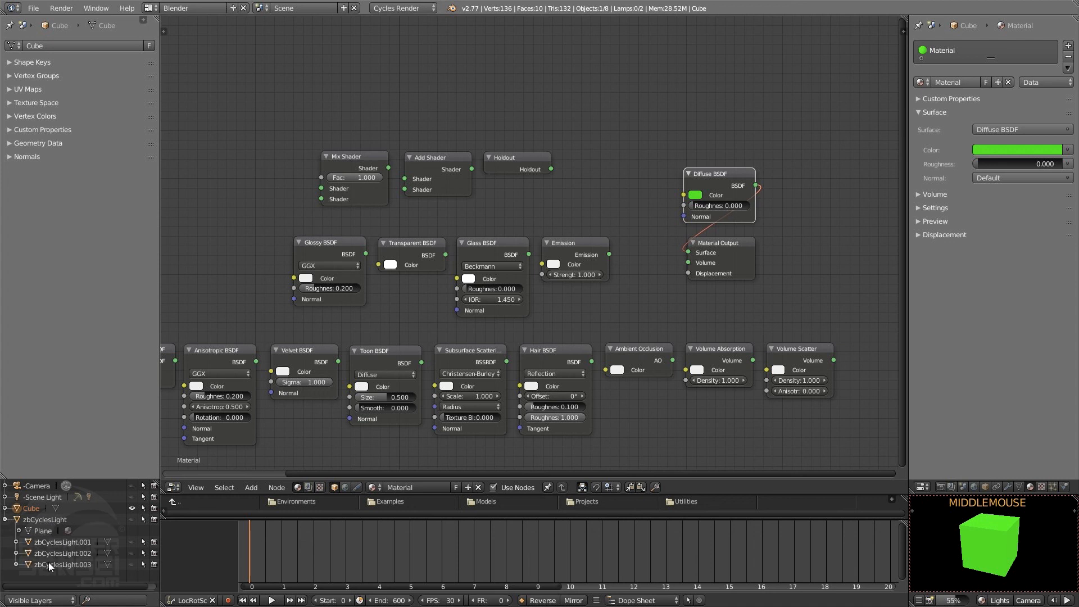
pyautogui.click(5, 520)
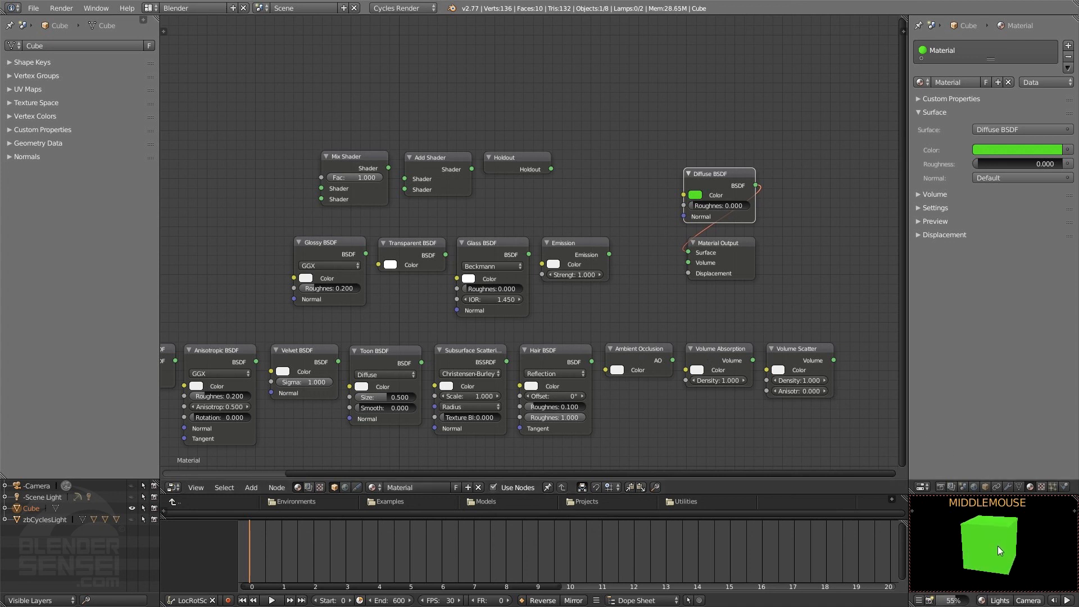
# - Turn on rendered shading in the small preview and view the lit cube from several angles
pyautogui.moveTo(997, 545)
pyautogui.mouseDown(button='middle')
pyautogui.moveTo(1014, 537)
pyautogui.moveTo(986, 542)
pyautogui.mouseUp(button='middle')
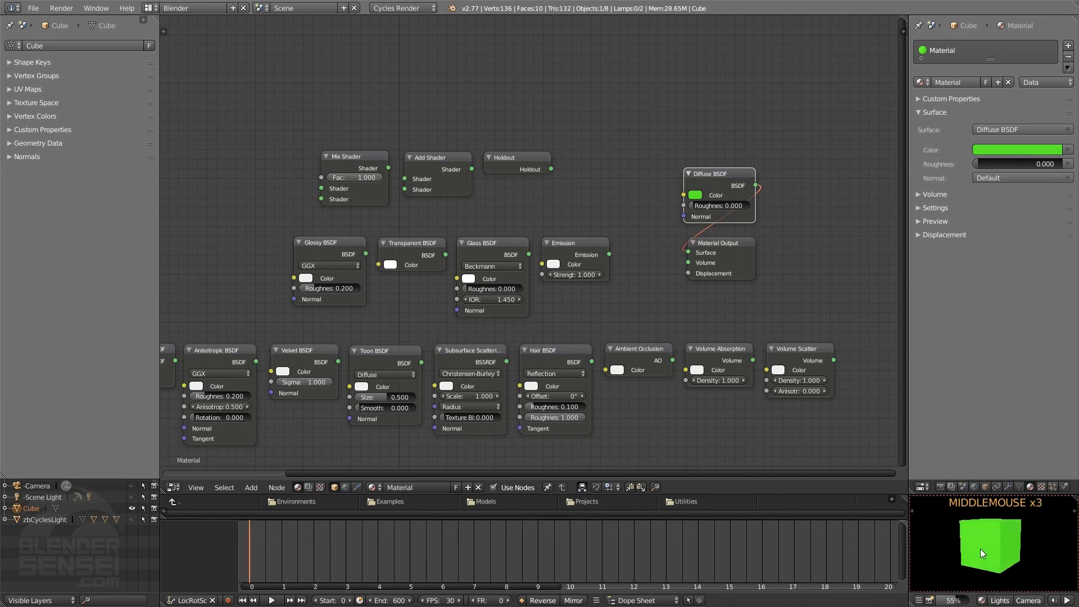
pyautogui.moveTo(981, 548); pyautogui.dragTo(996, 555, button='middle')
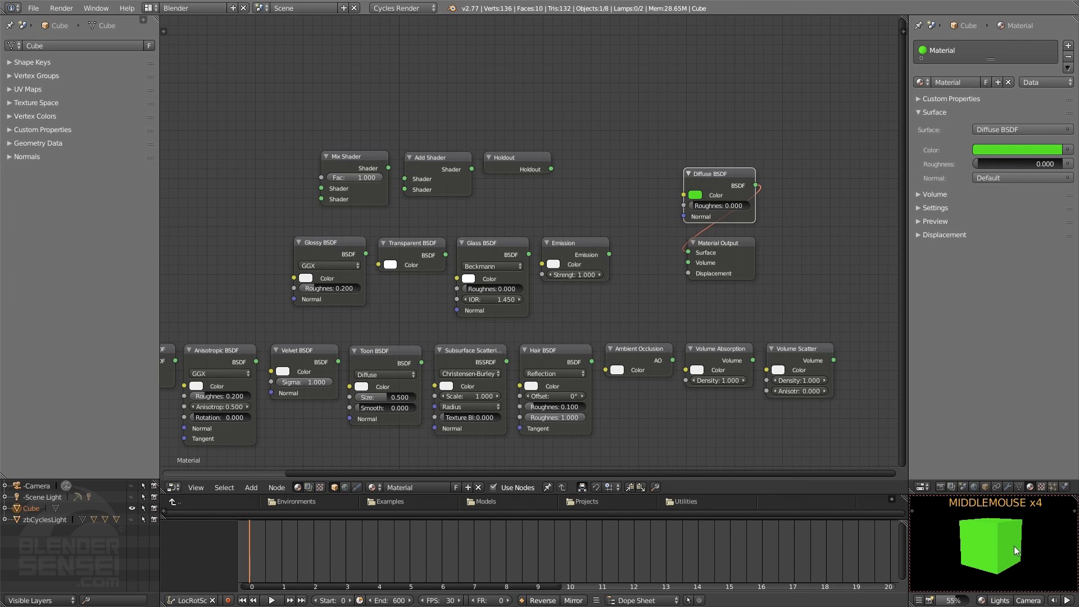
pyautogui.click(985, 597)
pyautogui.moveTo(996, 554); pyautogui.dragTo(973, 539, button='middle')
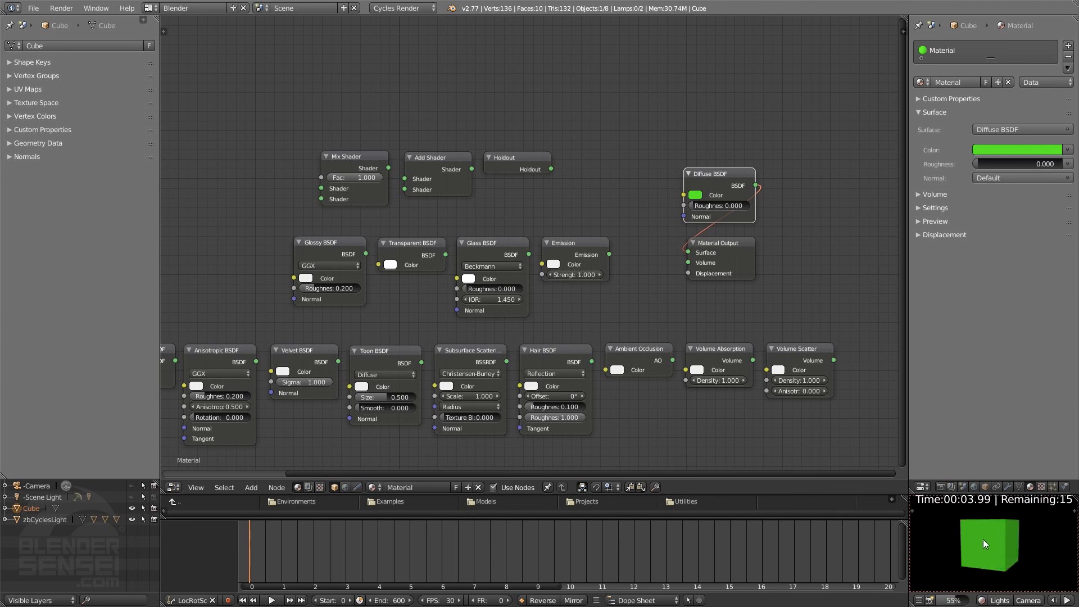
pyautogui.moveTo(1010, 541)
pyautogui.mouseDown(button='middle')
pyautogui.moveTo(981, 559)
pyautogui.moveTo(987, 534)
pyautogui.moveTo(973, 531)
pyautogui.moveTo(995, 542)
pyautogui.moveTo(1017, 534)
pyautogui.moveTo(991, 545)
pyautogui.mouseUp(button='middle')
# - Switch the main area to the 3D View and examine the quick light objects around the cube
pyautogui.click(177, 486)
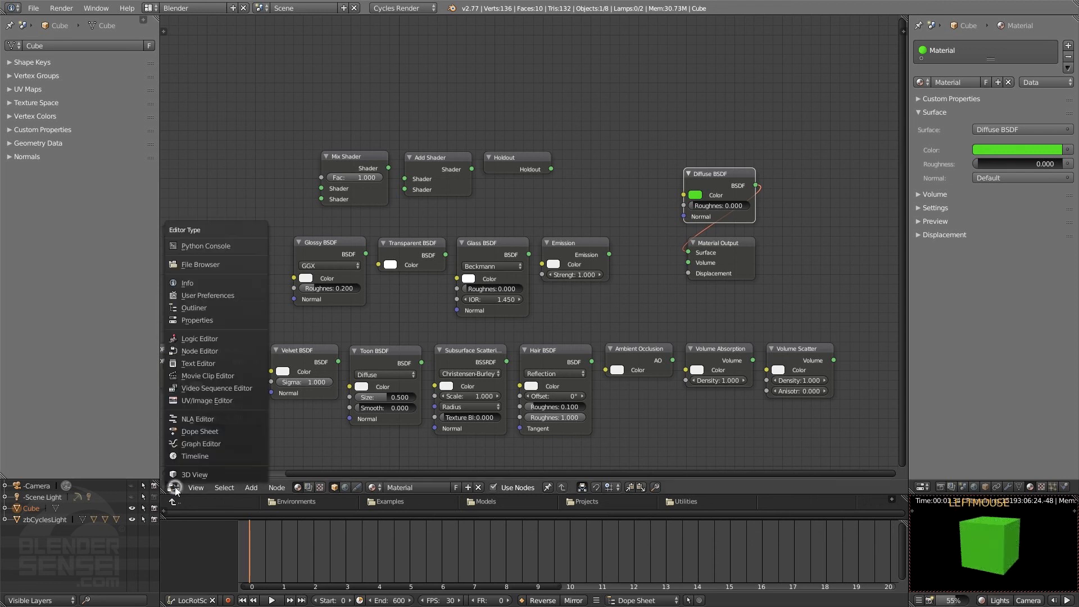
pyautogui.click(185, 471)
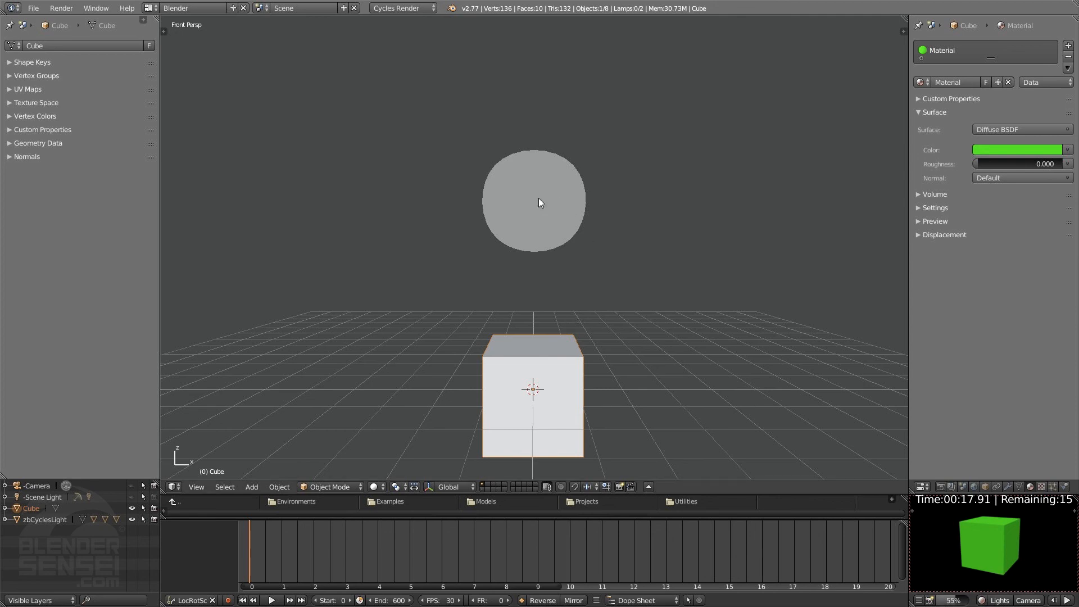
pyautogui.moveTo(538, 198); pyautogui.dragTo(740, 272, button='middle')
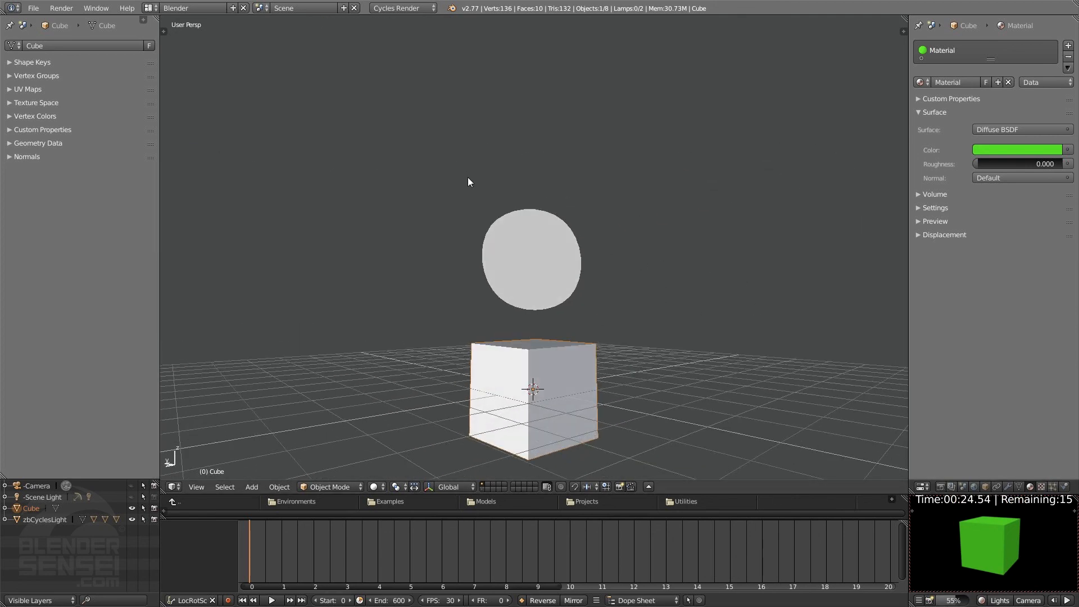
pyautogui.moveTo(467, 181); pyautogui.dragTo(515, 202, button='middle')
pyautogui.moveTo(674, 146); pyautogui.dragTo(454, 233, button='middle')
pyautogui.scroll(-11, 528, 255)
pyautogui.moveTo(522, 272); pyautogui.dragTo(578, 317, button='middle')
pyautogui.scroll(7, 628, 298)
pyautogui.scroll(4, 629, 297)
# - Return the main area to the Node Editor and set the Diffuse BSDF color to golden yellow
pyautogui.click(173, 488)
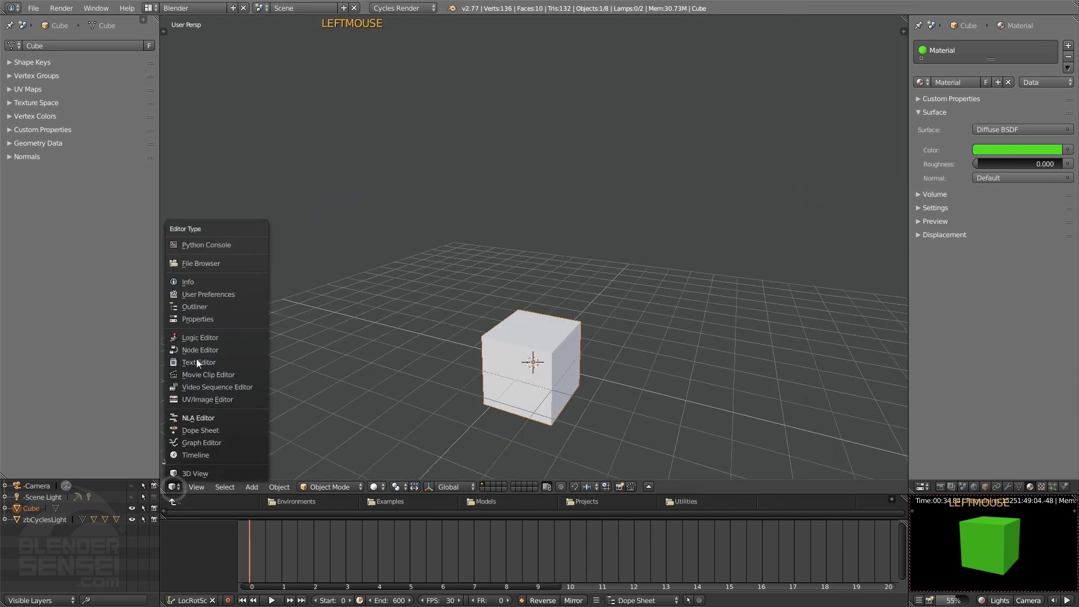
pyautogui.click(197, 347)
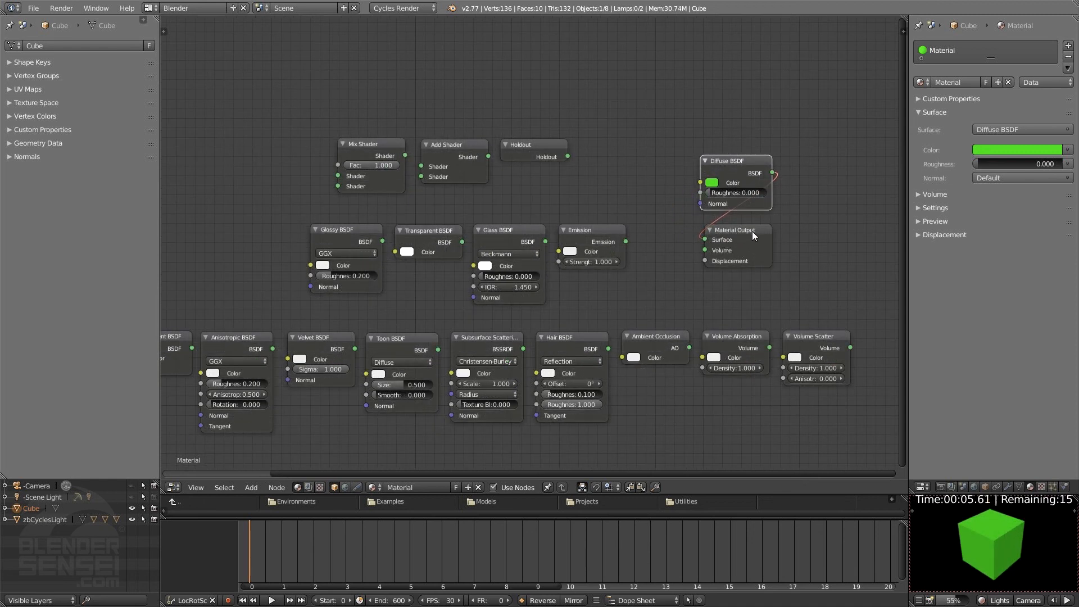
pyautogui.click(711, 182)
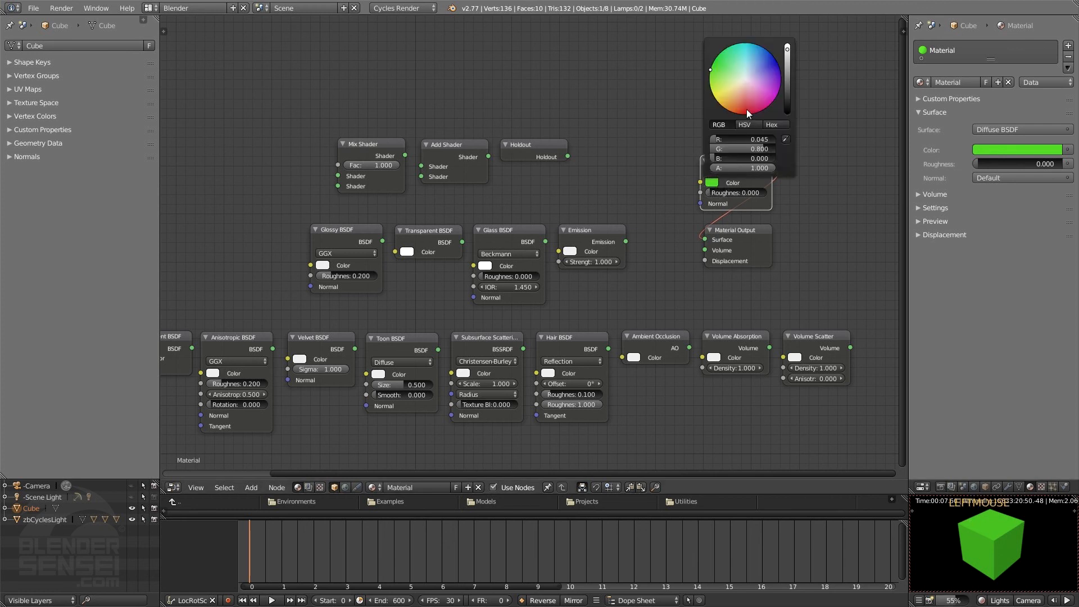
pyautogui.click(711, 89)
pyautogui.moveTo(711, 89); pyautogui.dragTo(751, 50)
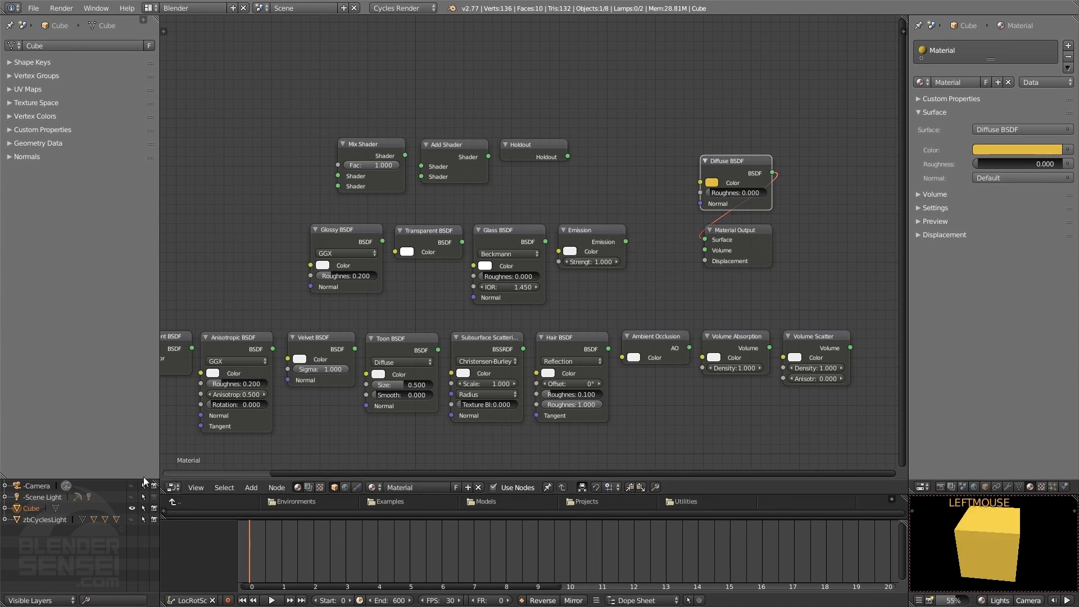
# - Switch the main area to the 3D View and smooth the cube into a sphere by raising its subdivision
pyautogui.click(174, 488)
pyautogui.click(184, 468)
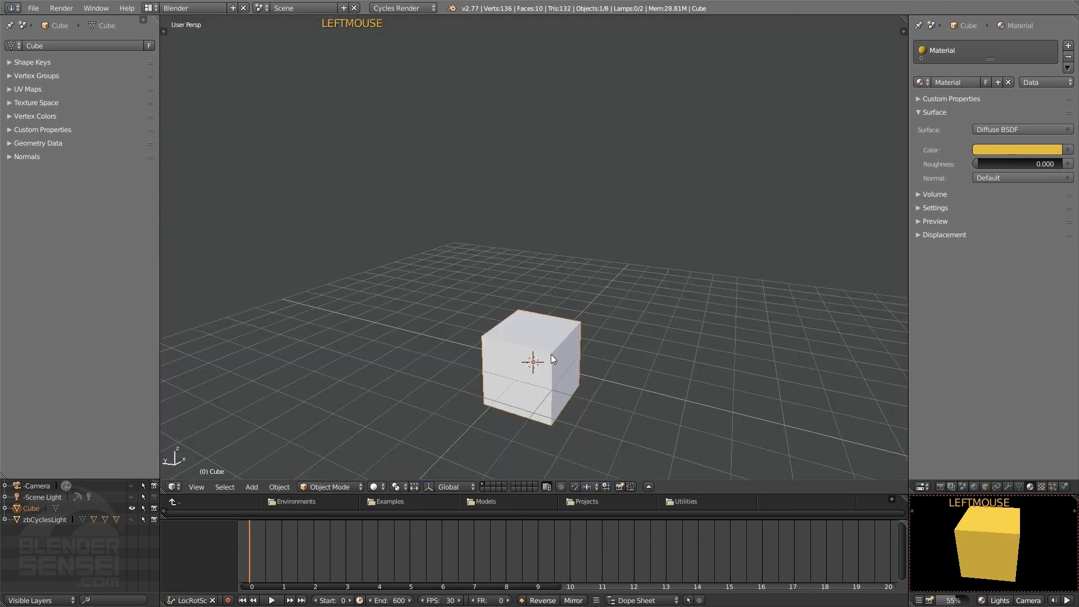
pyautogui.press('w')
pyautogui.press('w')
pyautogui.press('w')
pyautogui.press('w')
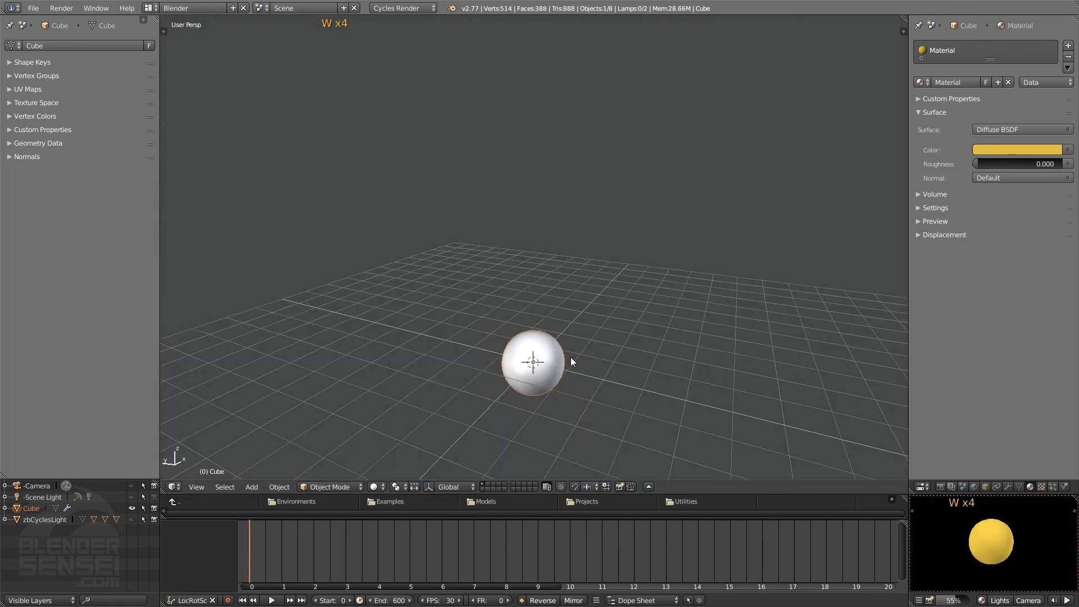
# - Enlarge the sphere and extrude its top face upward in Edit Mode
pyautogui.press('s')
pyautogui.click(605, 348)
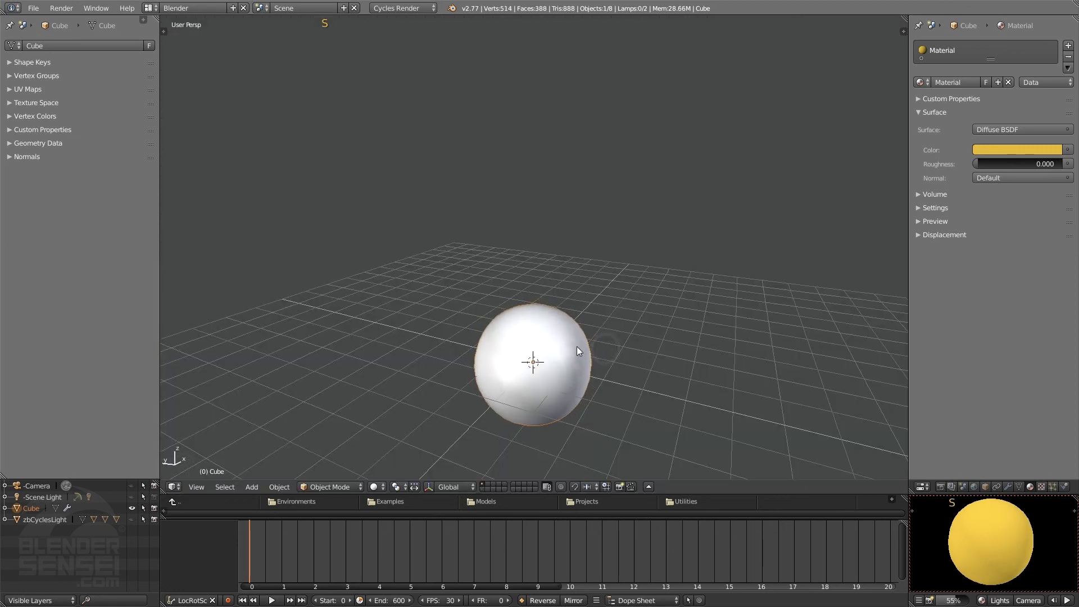
pyautogui.press('Tab')
pyautogui.moveTo(577, 346); pyautogui.dragTo(610, 395, button='middle')
pyautogui.press('e')
pyautogui.press('e')
pyautogui.click(623, 397)
# - Extrude the top face again and sink it inward to form a round recess with a rim
pyautogui.moveTo(977, 529); pyautogui.dragTo(974, 558, button='middle')
pyautogui.moveTo(540, 369); pyautogui.dragTo(647, 369, button='middle')
pyautogui.press('e')
pyautogui.press('e')
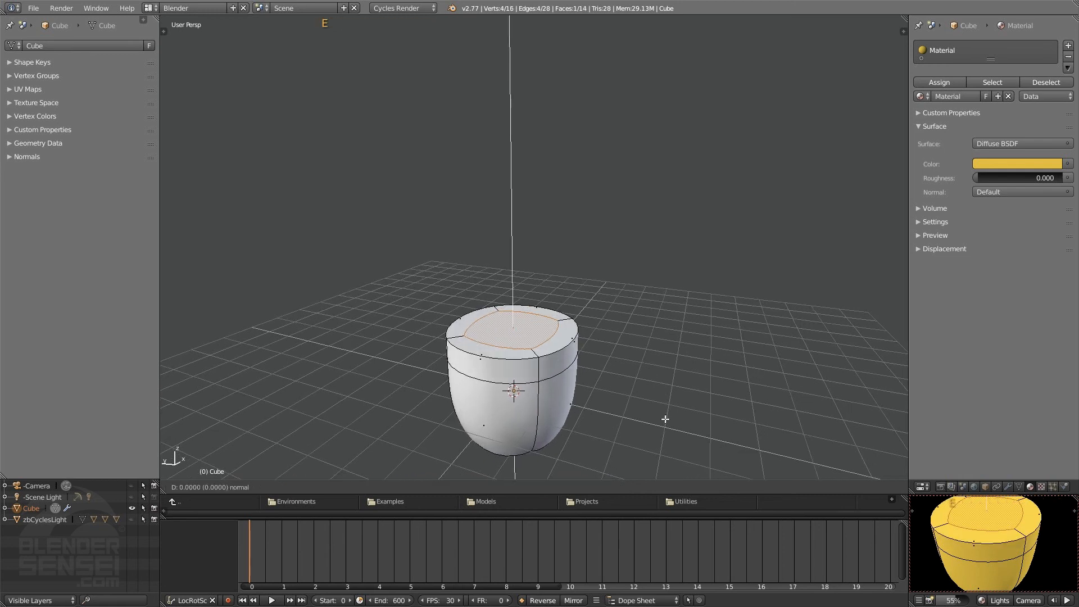
pyautogui.click(600, 424)
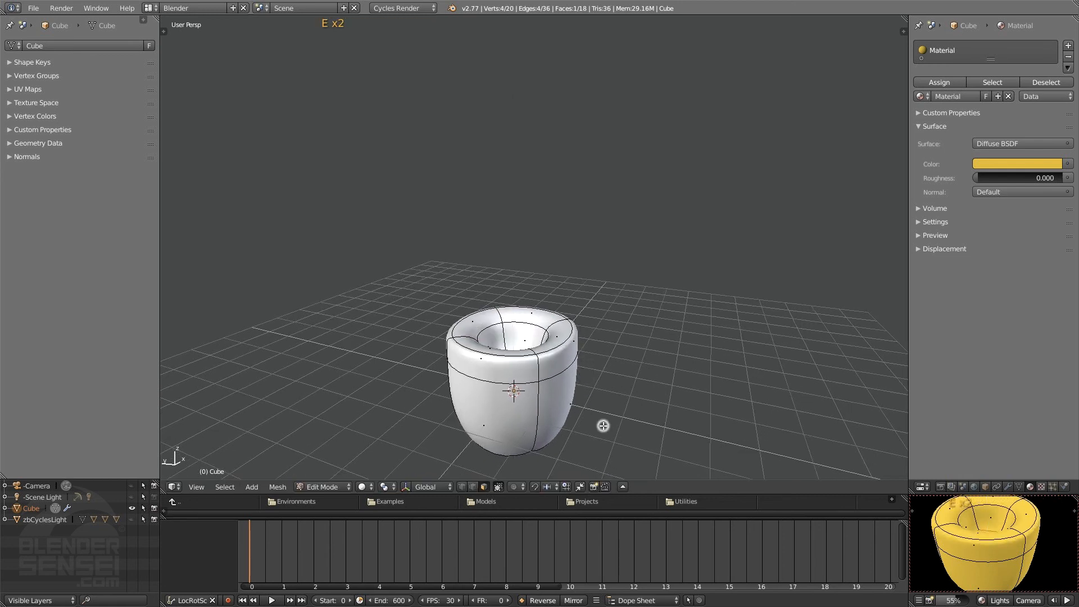
# - Extrude the recessed face upward twice into a narrow neck and scale its end face wider
pyautogui.press('e')
pyautogui.click(588, 320)
pyautogui.press('e')
pyautogui.click(588, 293)
pyautogui.press('s')
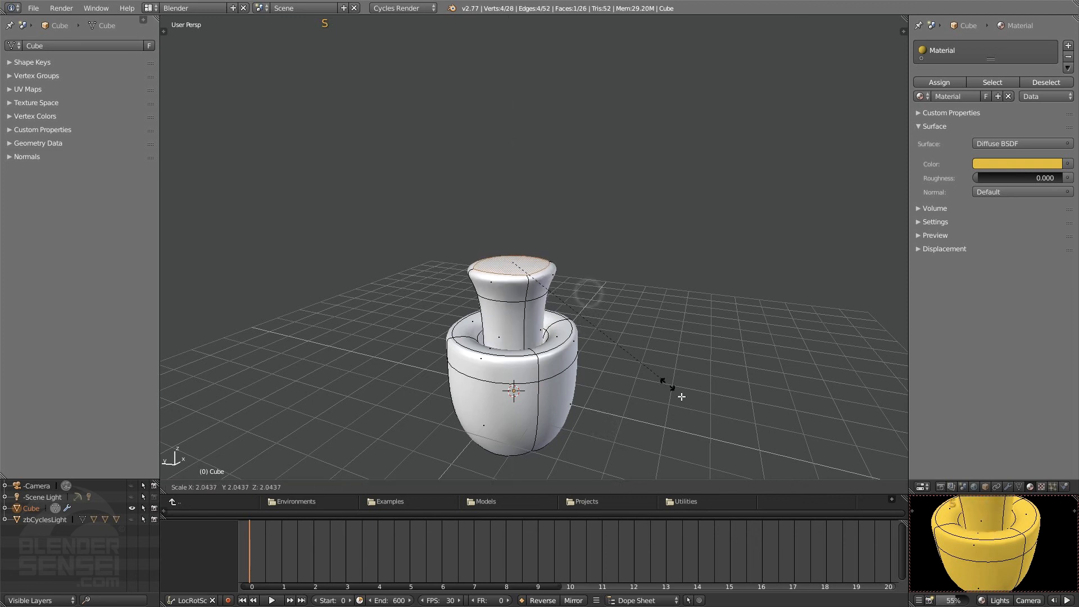
pyautogui.click(721, 444)
# - Extrude the widened end into a thick collar and sink its top face to form a second recess
pyautogui.press('e')
pyautogui.click(706, 377)
pyautogui.press('e')
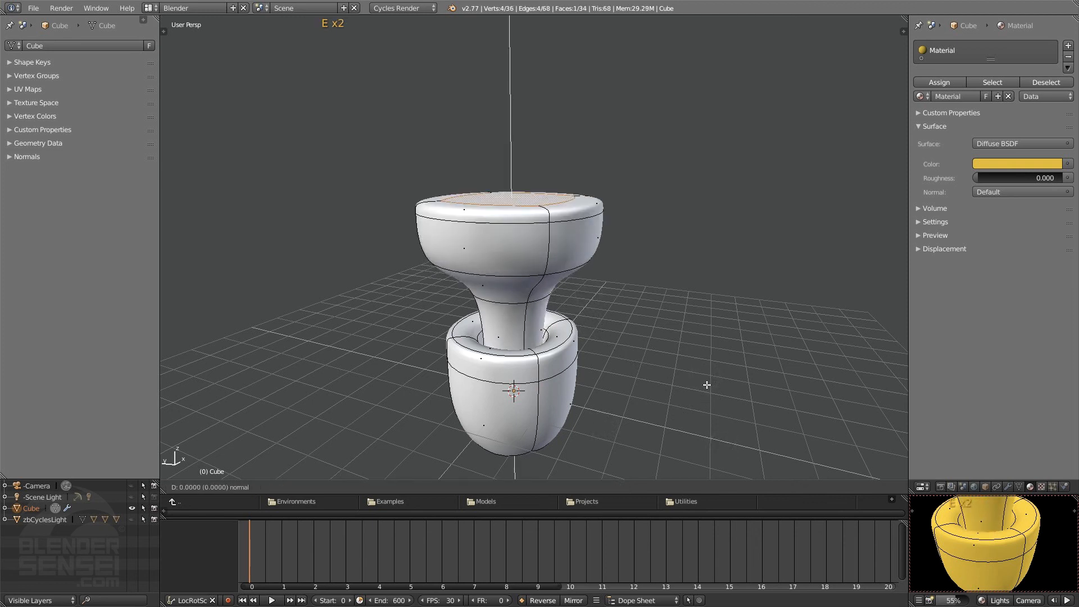
pyautogui.press('s')
pyautogui.click(625, 300)
pyautogui.press('e')
pyautogui.click(626, 374)
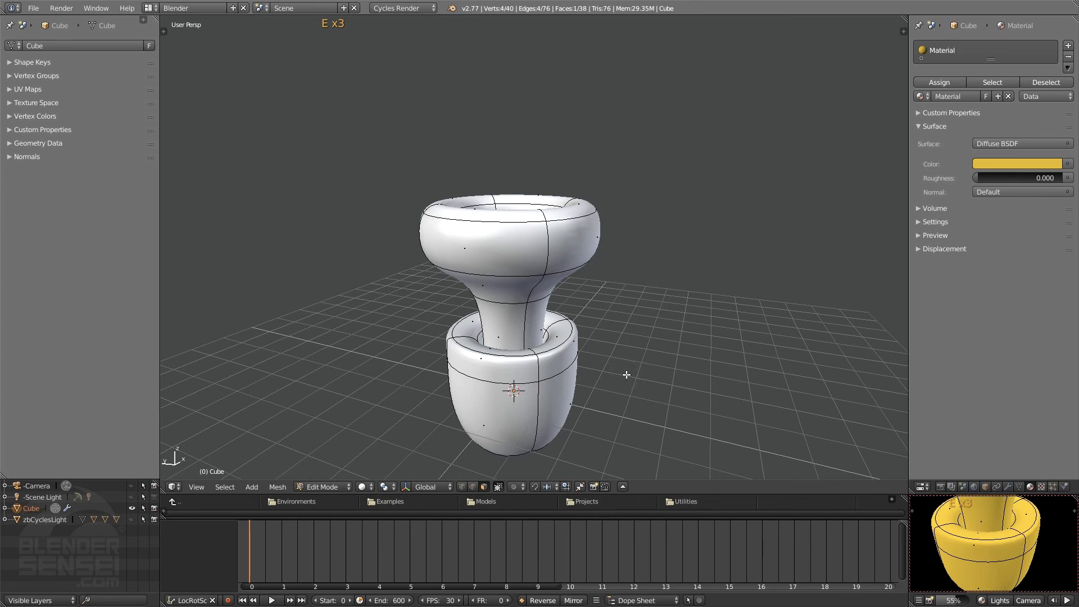
# - Extrude the second recess upward into a flared bulb with a widened top, and return to Object Mode
pyautogui.press('e')
pyautogui.click(625, 261)
pyautogui.press('e')
pyautogui.click(633, 212)
pyautogui.press('s')
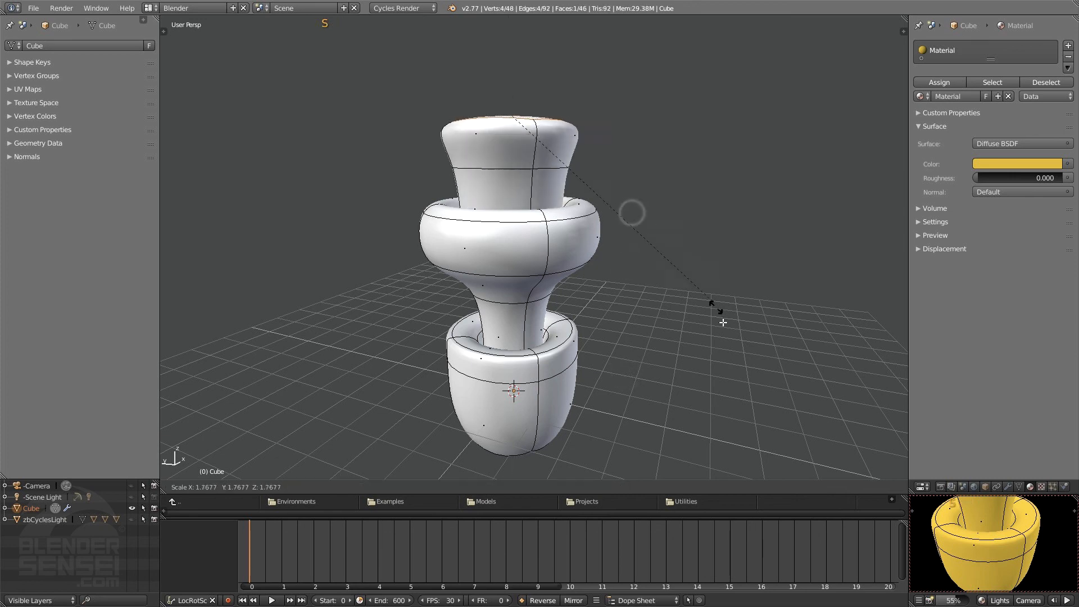
pyautogui.click(723, 322)
pyautogui.press('e')
pyautogui.click(715, 219)
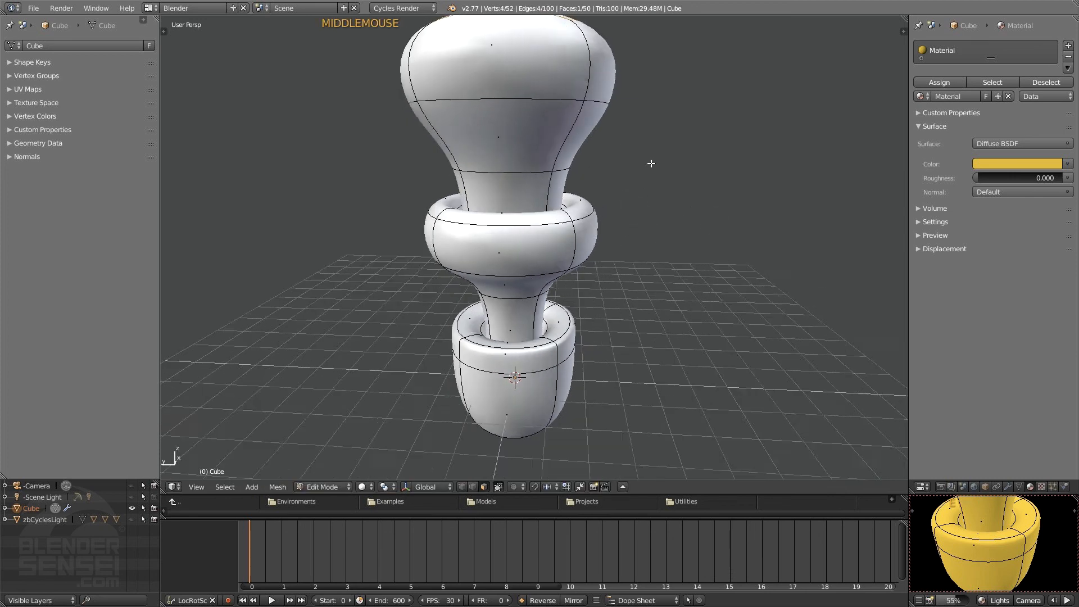
pyautogui.press('Tab')
# - View the finished column shape in the small rendered preview and in the main 3D view
pyautogui.scroll(-3, 995, 546)
pyautogui.scroll(-1, 995, 546)
pyautogui.keyDown('shift'); pyautogui.moveTo(994, 546); pyautogui.dragTo(1008, 562, button='middle'); pyautogui.keyUp('shift')
pyautogui.scroll(-1, 1009, 562)
pyautogui.scroll(1, 1009, 562)
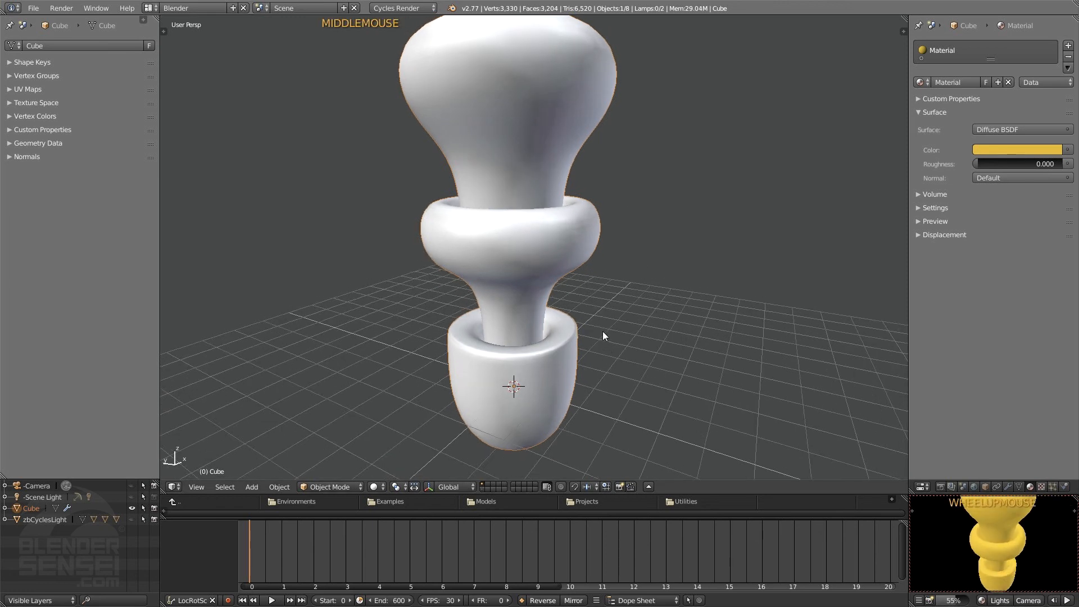
pyautogui.keyDown('shift'); pyautogui.moveTo(603, 331); pyautogui.dragTo(585, 366, button='middle'); pyautogui.keyUp('shift')
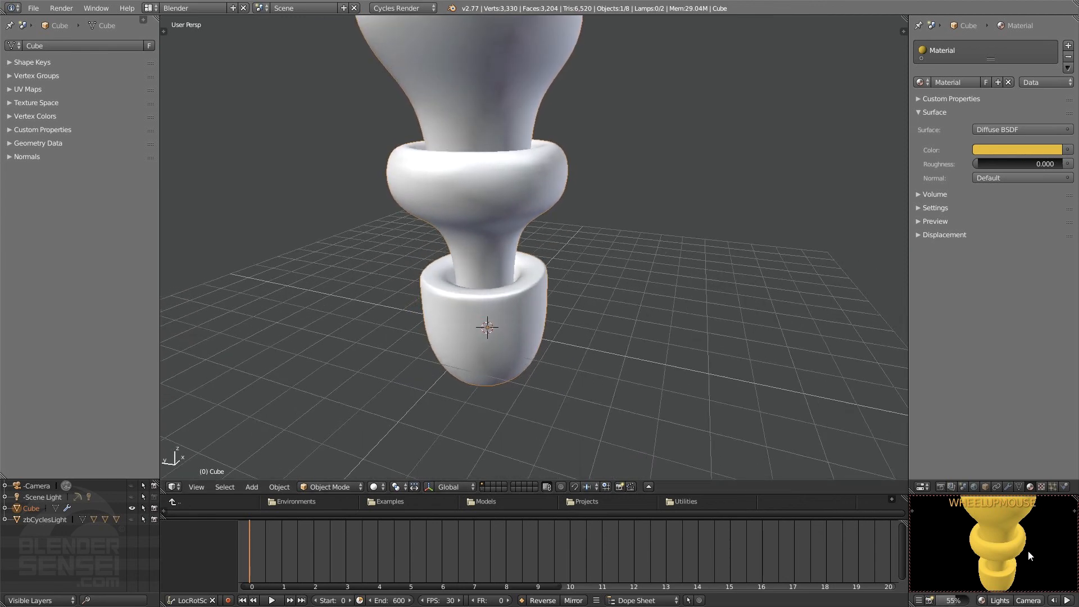
pyautogui.moveTo(555, 299); pyautogui.dragTo(542, 302, button='middle')
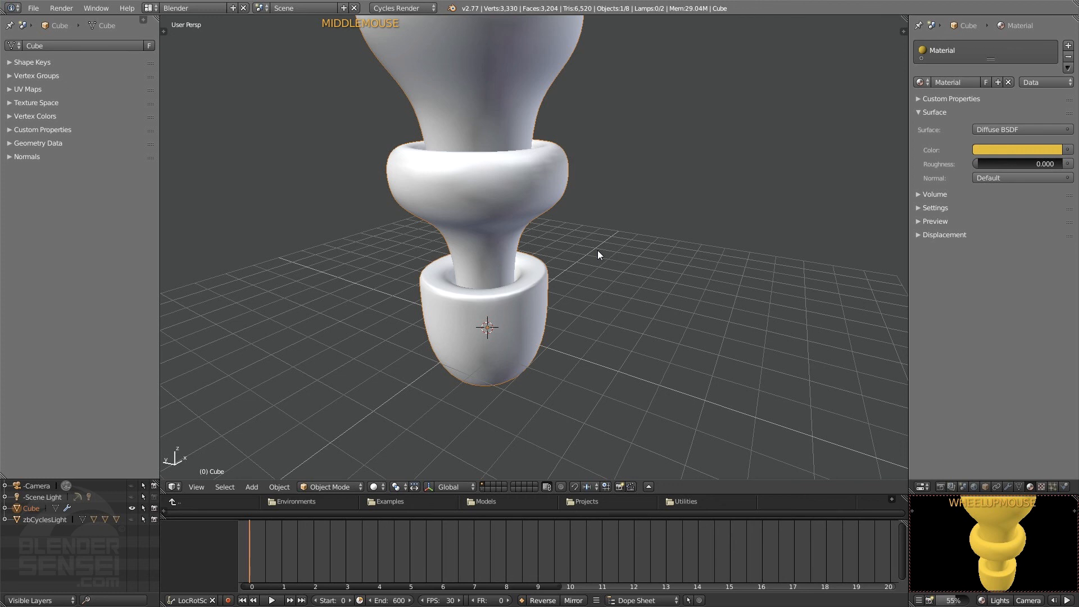
# - Add a plane at the base of the column and scale it up about 4.3 times
pyautogui.hotkey('shift', 'a')
pyautogui.click(629, 249)
pyautogui.press('s')
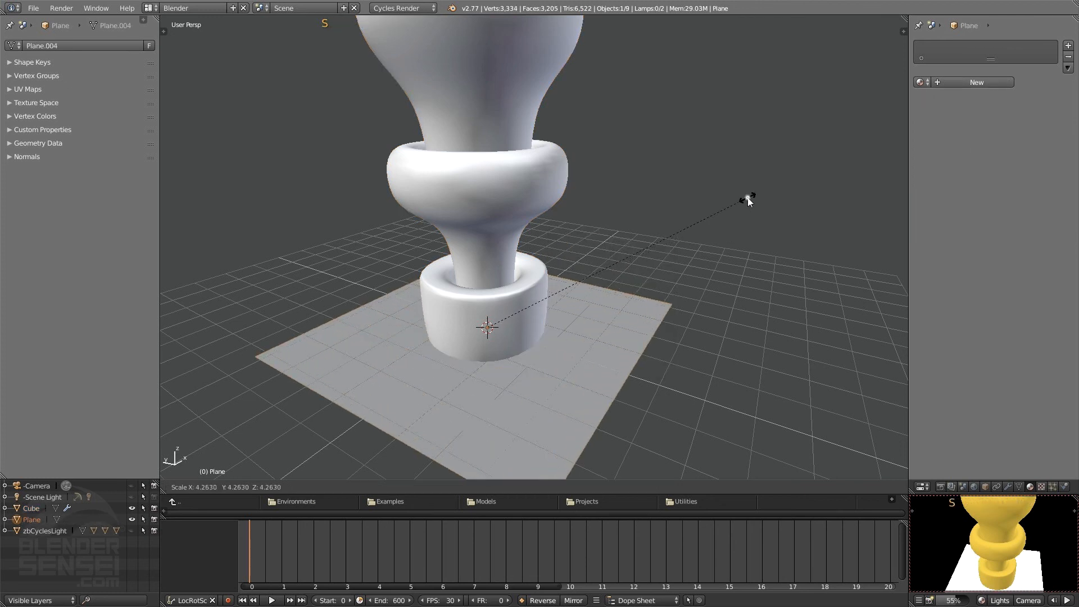
pyautogui.click(747, 197)
# - Reset the 3D cursor to the center and scale the plane further into a large floor
pyautogui.moveTo(503, 326); pyautogui.dragTo(511, 315, button='middle')
pyautogui.hotkey('shift', 'c')
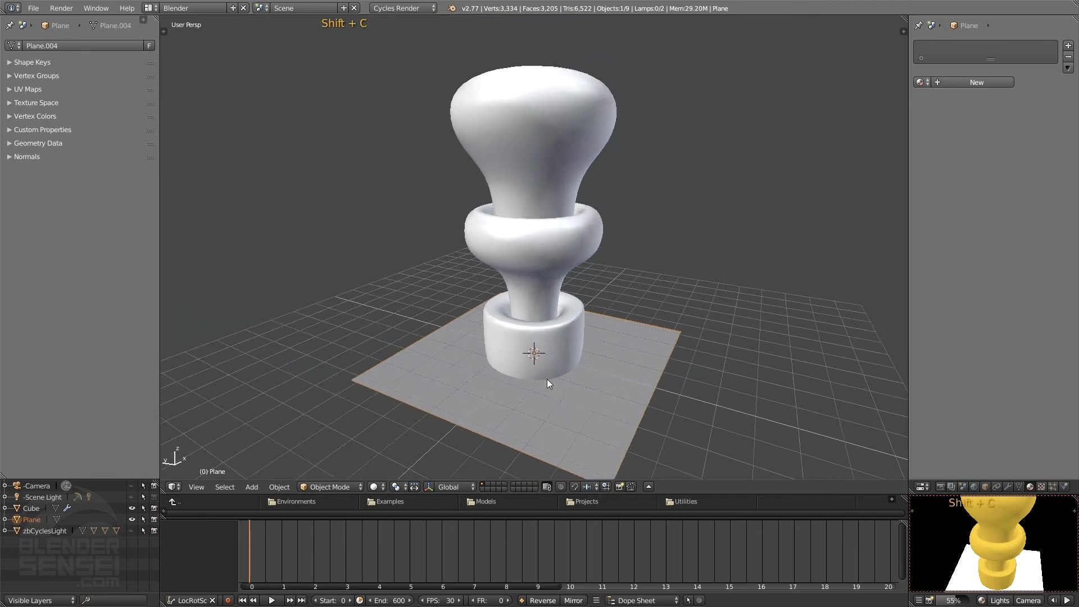
pyautogui.scroll(4, 547, 379)
pyautogui.keyDown('shift'); pyautogui.moveTo(538, 366); pyautogui.dragTo(502, 325, button='middle'); pyautogui.keyUp('shift')
pyautogui.scroll(-2, 511, 354)
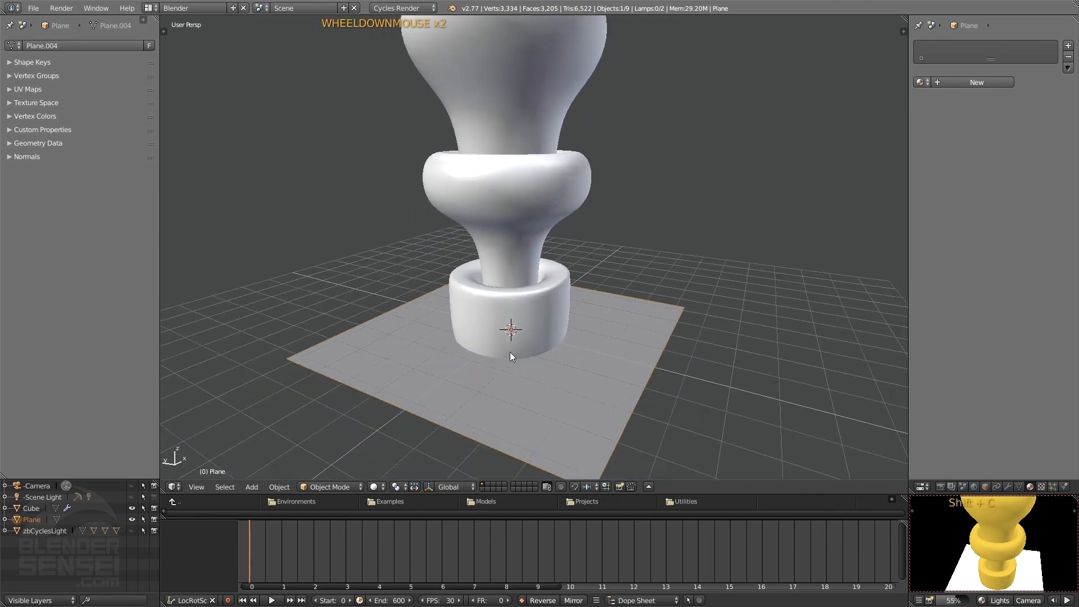
pyautogui.press('s')
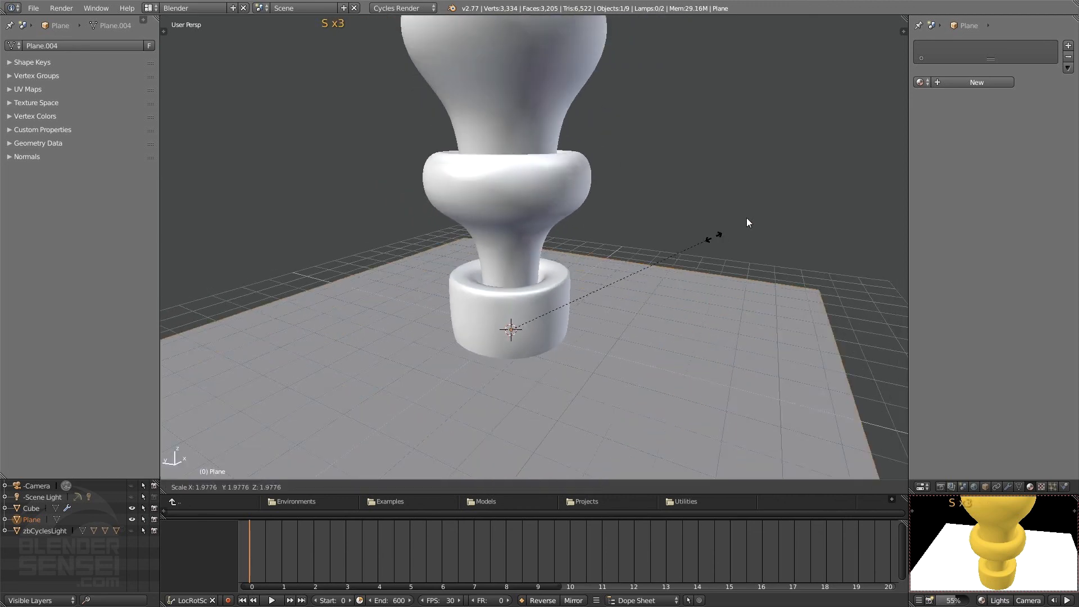
pyautogui.click(758, 205)
pyautogui.press('s')
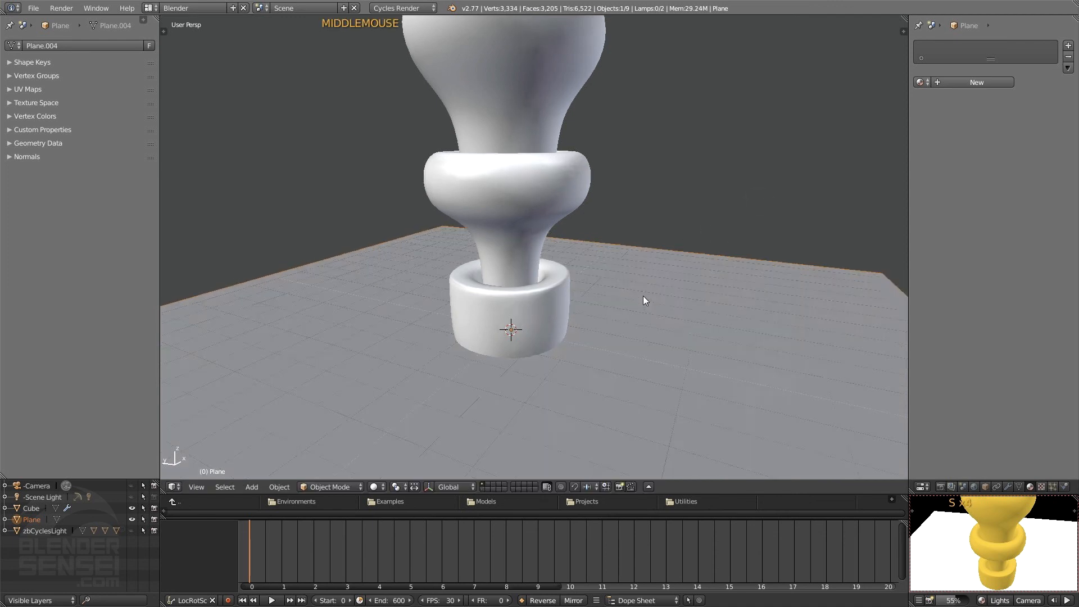
pyautogui.click(649, 292)
# - Add a Monkey mesh at the center of the scene
pyautogui.hotkey('shift', 'a')
pyautogui.moveTo(650, 292)
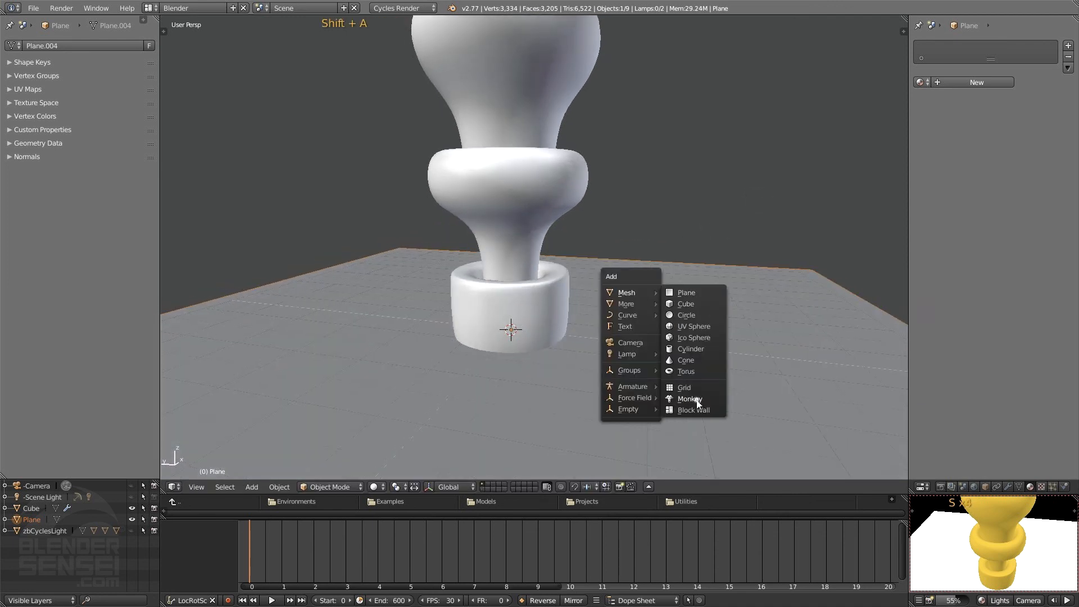
pyautogui.click(697, 400)
pyautogui.rightClick(679, 366)
pyautogui.press('g')
pyautogui.rightClick(641, 307)
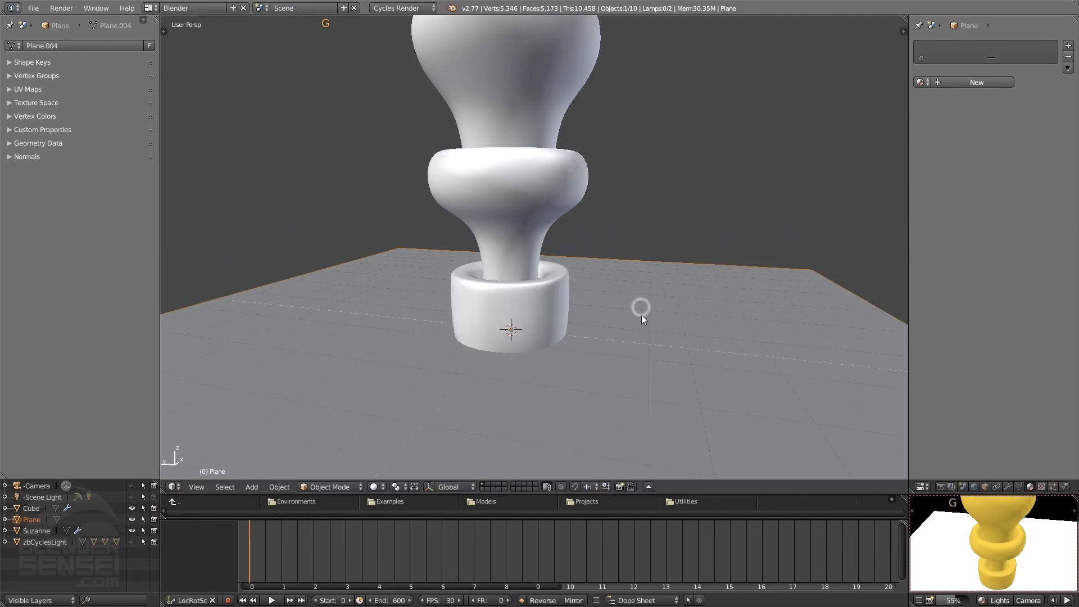
# - Use wireframe display to select the monkey inside the column, move it out, and restore solid display
pyautogui.moveTo(602, 404)
pyautogui.mouseDown(button='middle')
pyautogui.moveTo(586, 350)
pyautogui.moveTo(593, 372)
pyautogui.mouseUp(button='middle')
pyautogui.press('z')
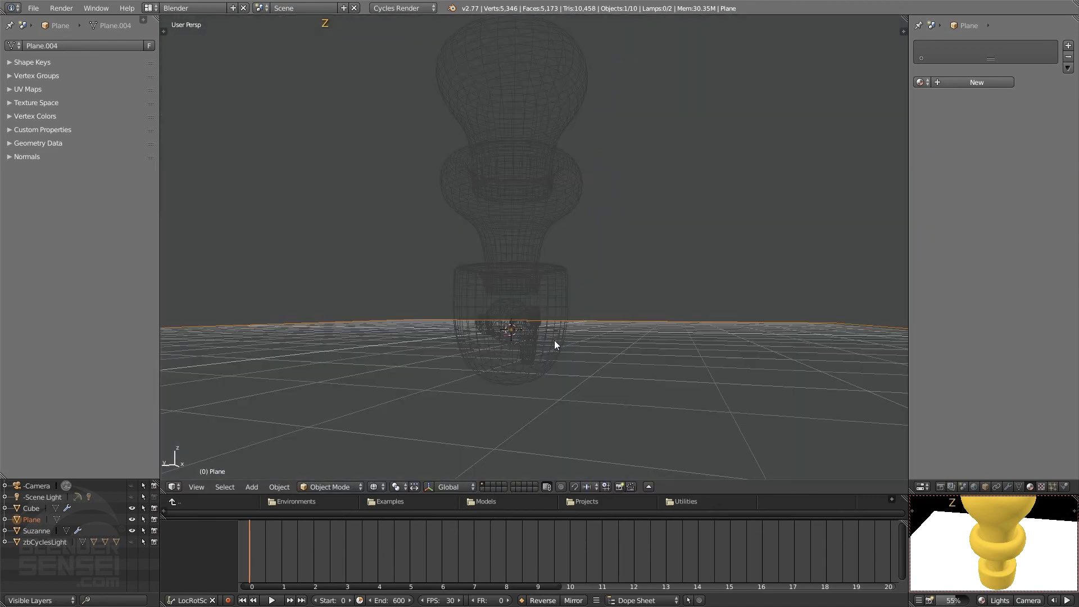
pyautogui.click(515, 329)
pyautogui.scroll(3, 522, 329)
pyautogui.moveTo(538, 349); pyautogui.dragTo(539, 280, button='middle')
pyautogui.click(525, 332)
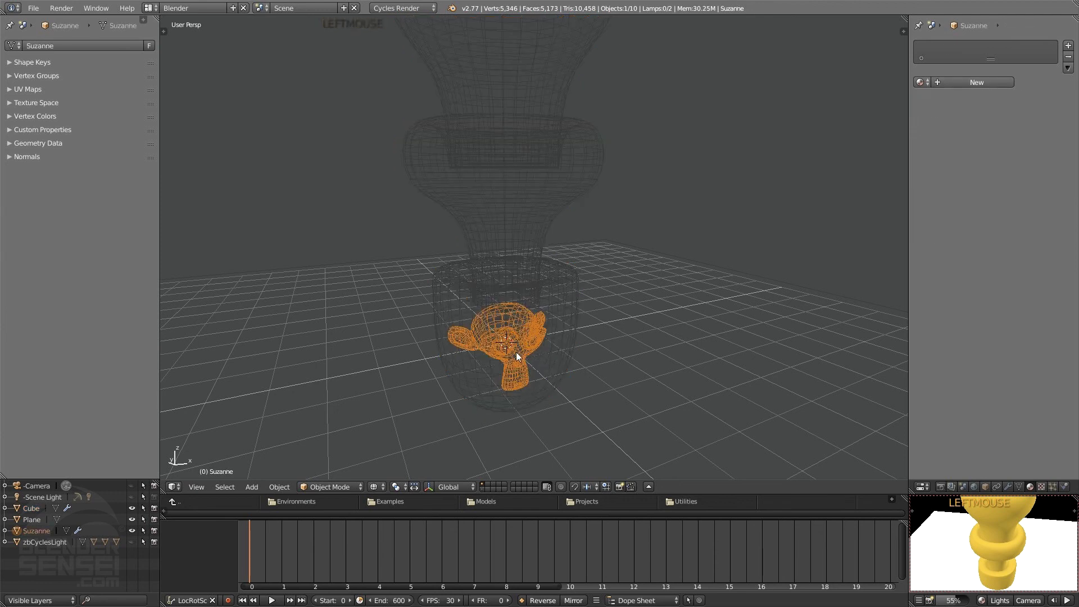
pyautogui.moveTo(517, 356); pyautogui.dragTo(413, 274)
pyautogui.press('z')
# - Rotate the monkey, enlarge it, and position it on the floor beside the column
pyautogui.keyDown('shift'); pyautogui.moveTo(413, 274); pyautogui.dragTo(554, 308, button='middle'); pyautogui.keyUp('shift')
pyautogui.moveTo(518, 341); pyautogui.dragTo(543, 335, button='middle')
pyautogui.press('r')
pyautogui.click(559, 304)
pyautogui.press('g')
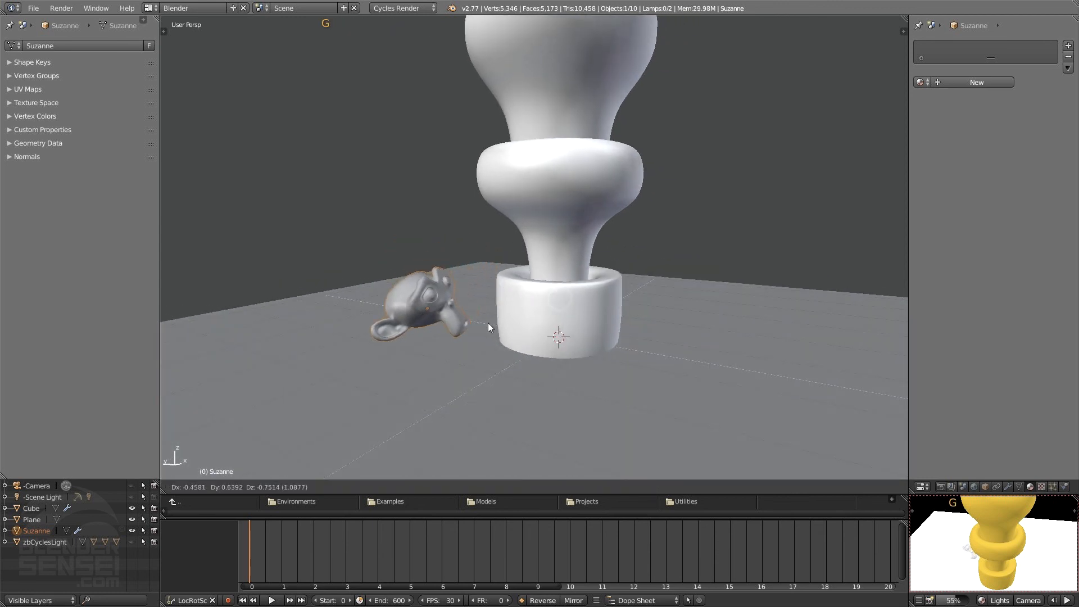
pyautogui.click(478, 323)
pyautogui.press('s')
pyautogui.click(541, 381)
pyautogui.press('g')
pyautogui.click(486, 332)
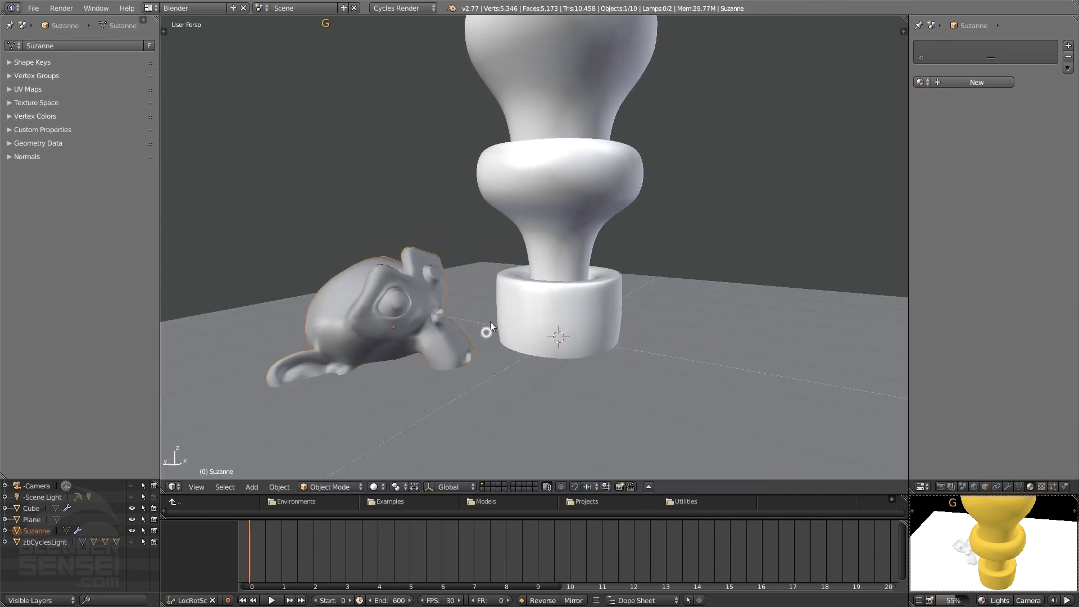
# - Duplicate the monkey twice and place the copies at other spots around the column
pyautogui.keyDown('shift'); pyautogui.moveTo(490, 326); pyautogui.dragTo(398, 320, button='middle'); pyautogui.keyUp('shift')
pyautogui.hotkey('shift', 'd')
pyautogui.click(695, 338)
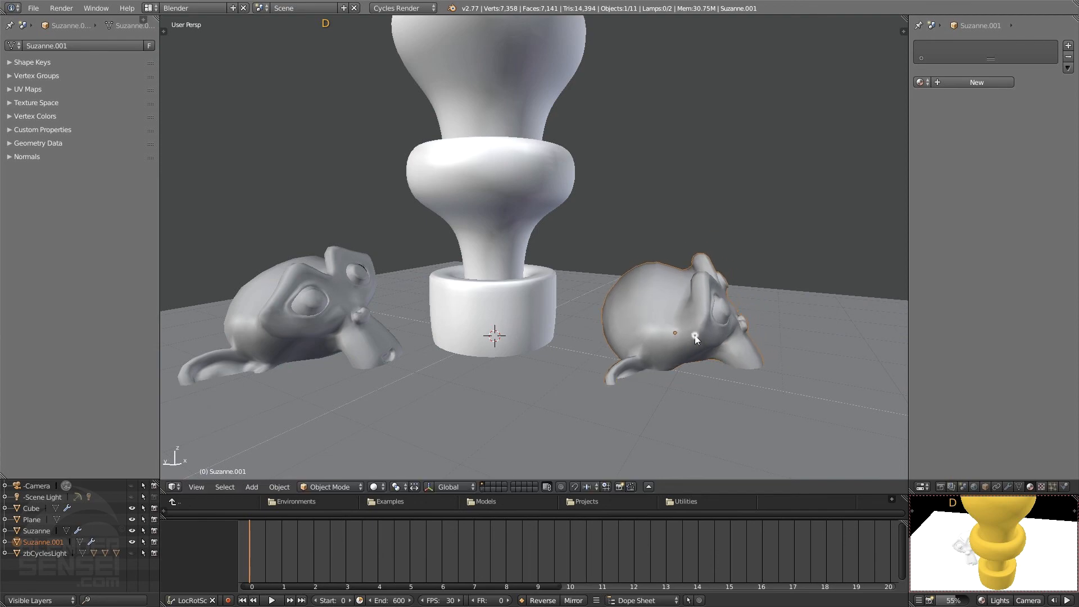
pyautogui.moveTo(695, 338); pyautogui.dragTo(416, 372, button='middle')
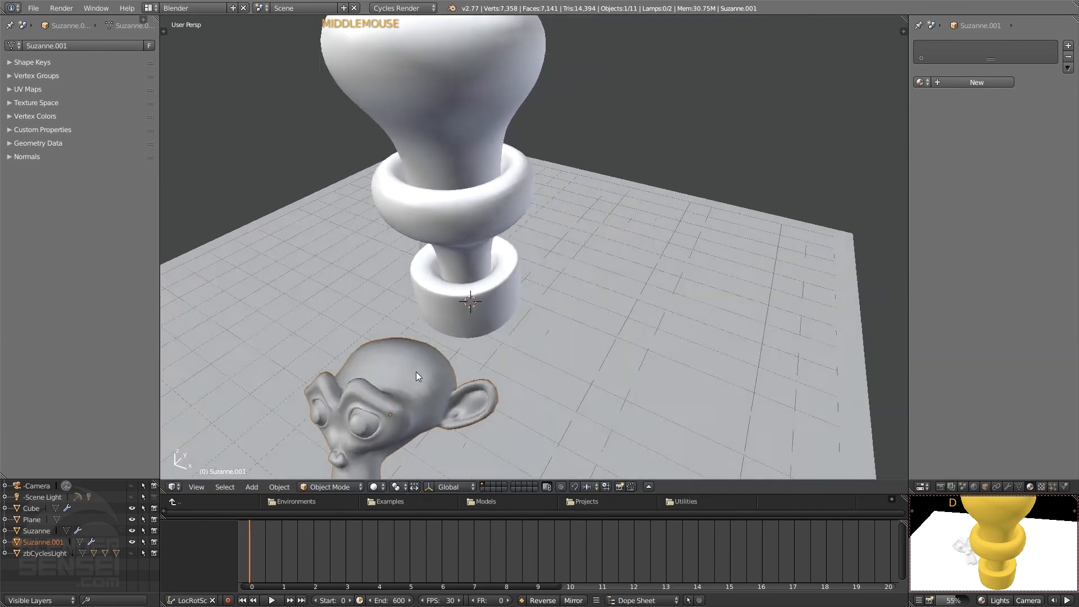
pyautogui.hotkey('shift', 'd')
pyautogui.click(683, 383)
# - Select the column and switch the main area to the Node Editor
pyautogui.moveTo(548, 369); pyautogui.dragTo(612, 347, button='middle')
pyautogui.scroll(-3, 646, 318)
pyautogui.scroll(2, 604, 334)
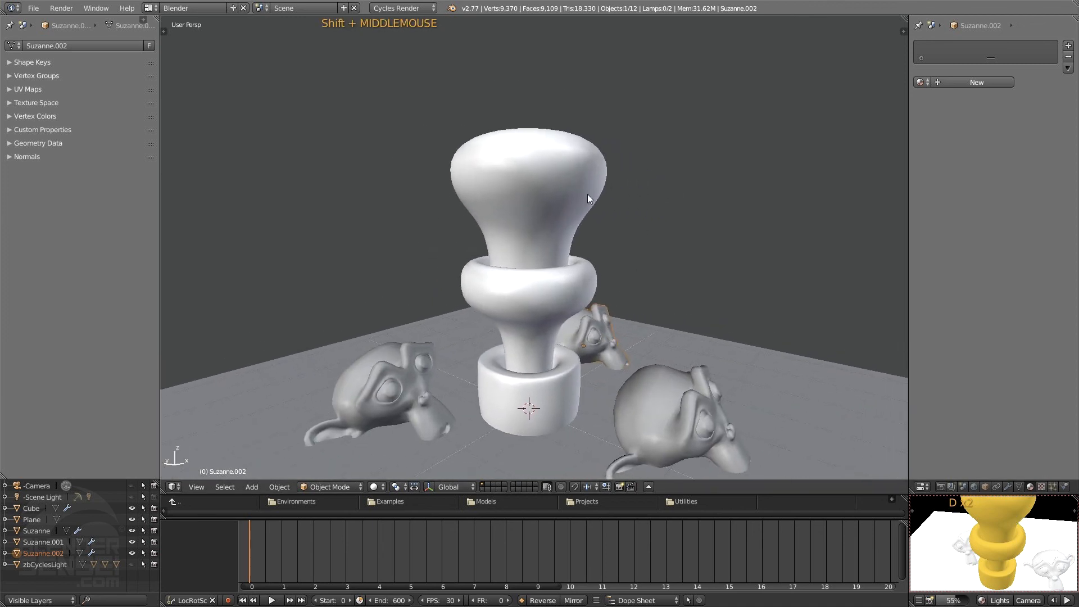
pyautogui.click(580, 175)
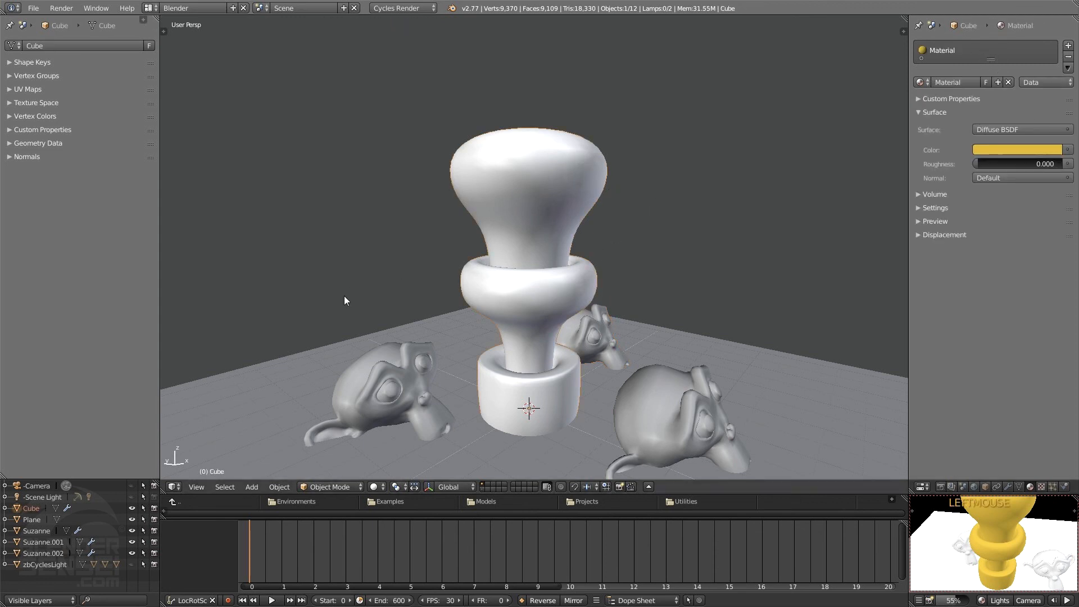
pyautogui.click(173, 488)
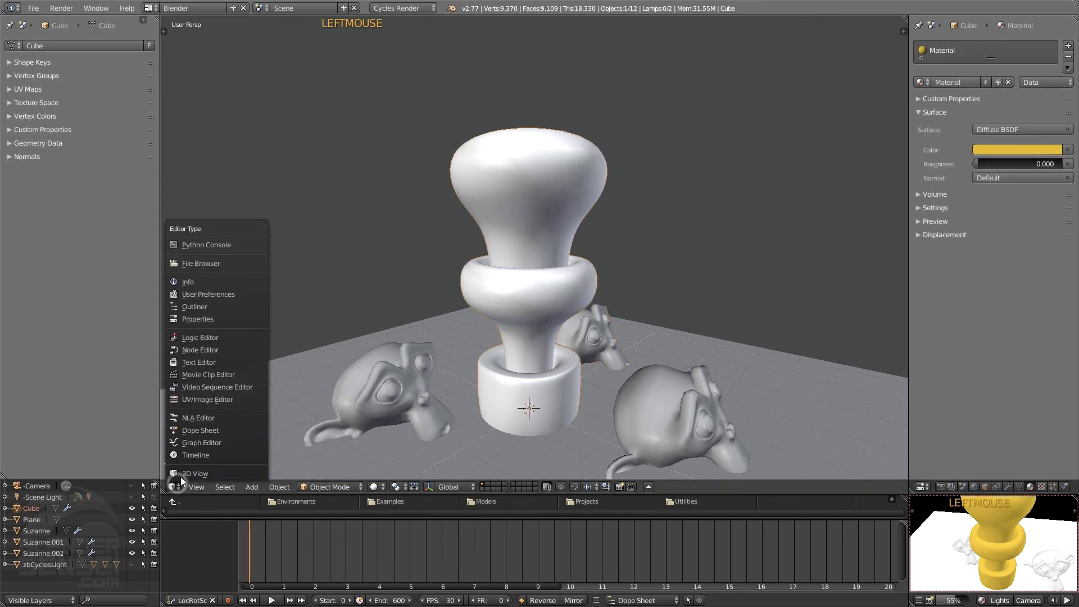
pyautogui.click(210, 350)
# - Examine the arranged shader nodes and the categories of nodes available to add
pyautogui.moveTo(626, 273); pyautogui.dragTo(653, 268, button='middle')
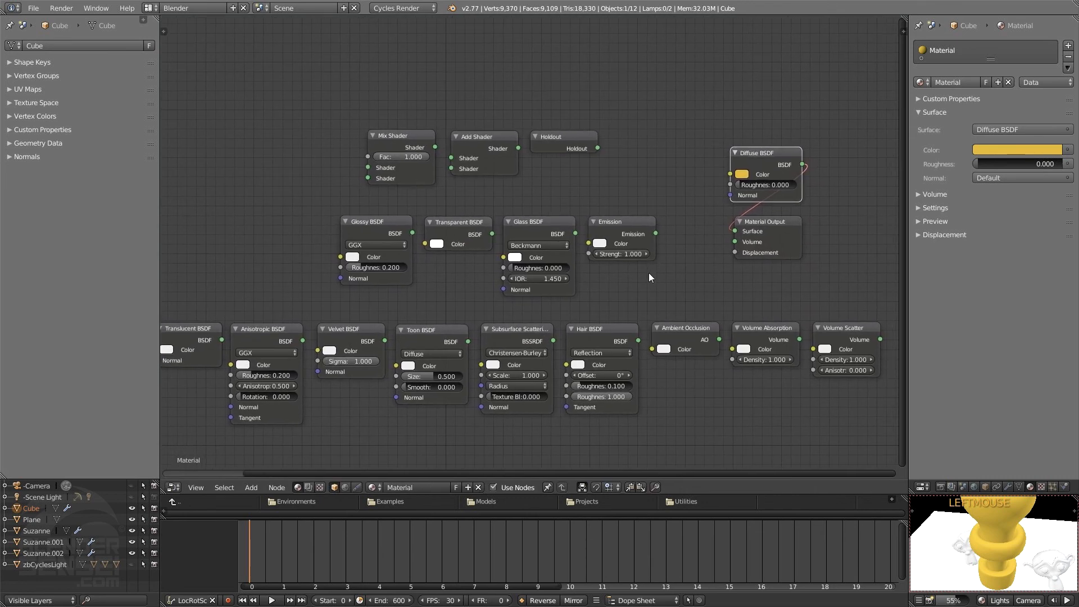
pyautogui.scroll(-2, 649, 272)
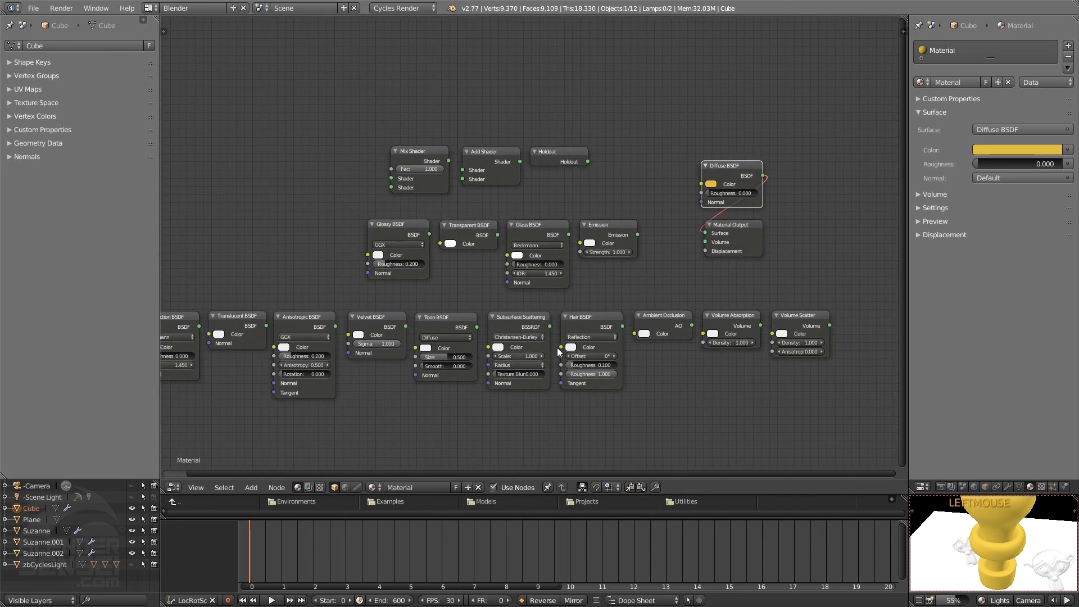
pyautogui.scroll(1, 564, 322)
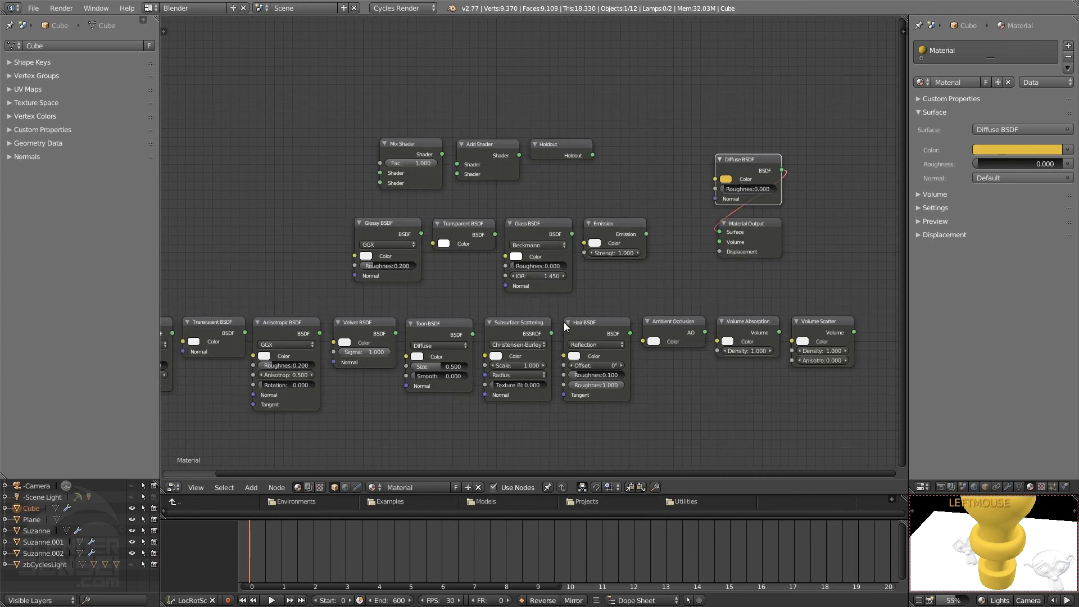
pyautogui.moveTo(568, 323); pyautogui.dragTo(506, 351, button='middle')
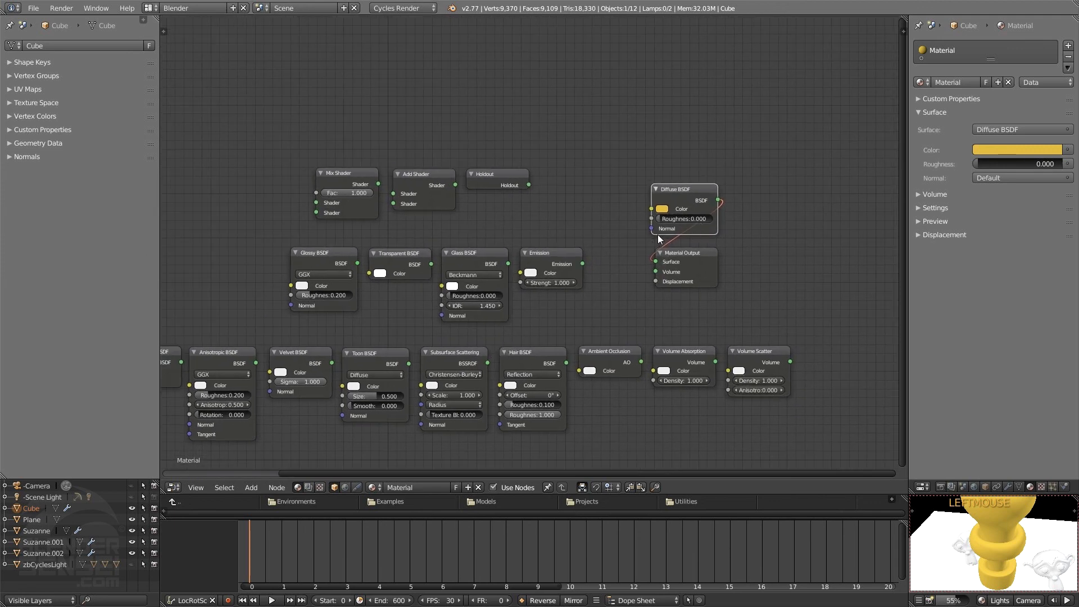
pyautogui.scroll(1, 541, 308)
pyautogui.moveTo(559, 289); pyautogui.dragTo(587, 290, button='middle')
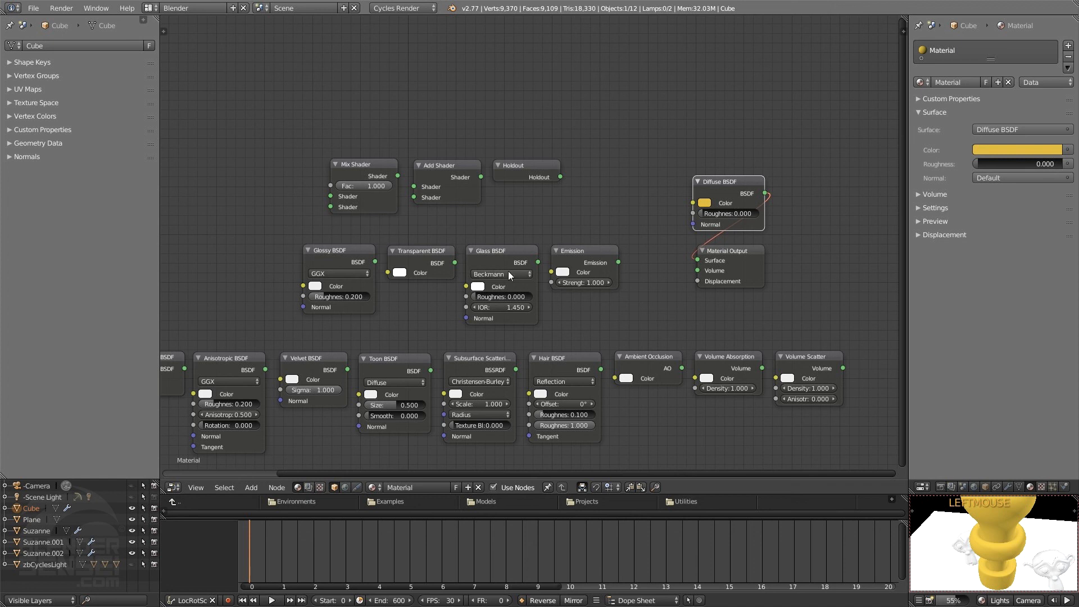
pyautogui.hotkey('shift', 'a')
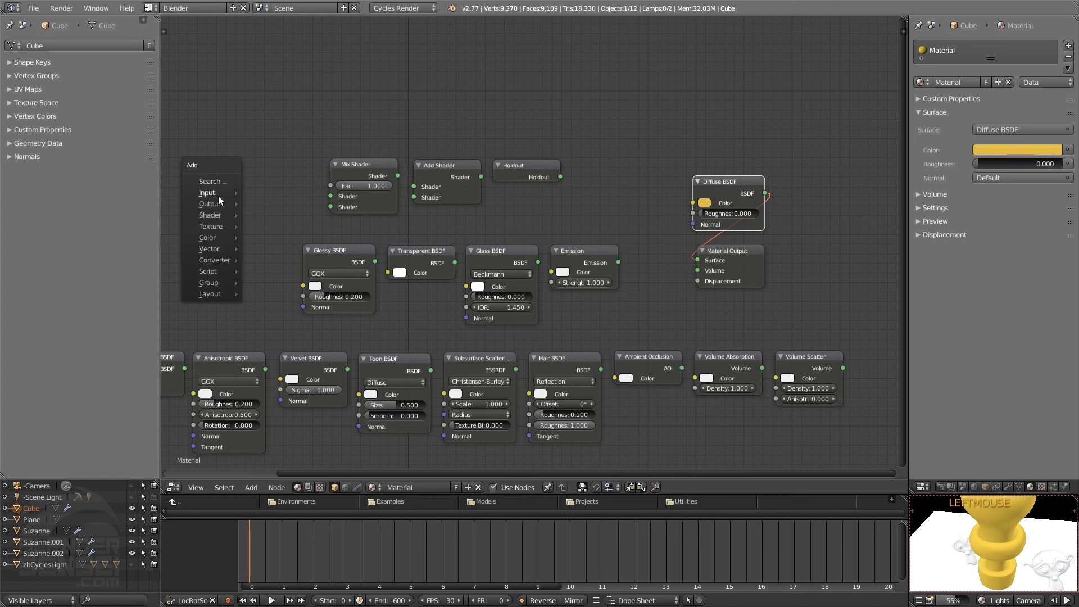
pyautogui.moveTo(219, 215)
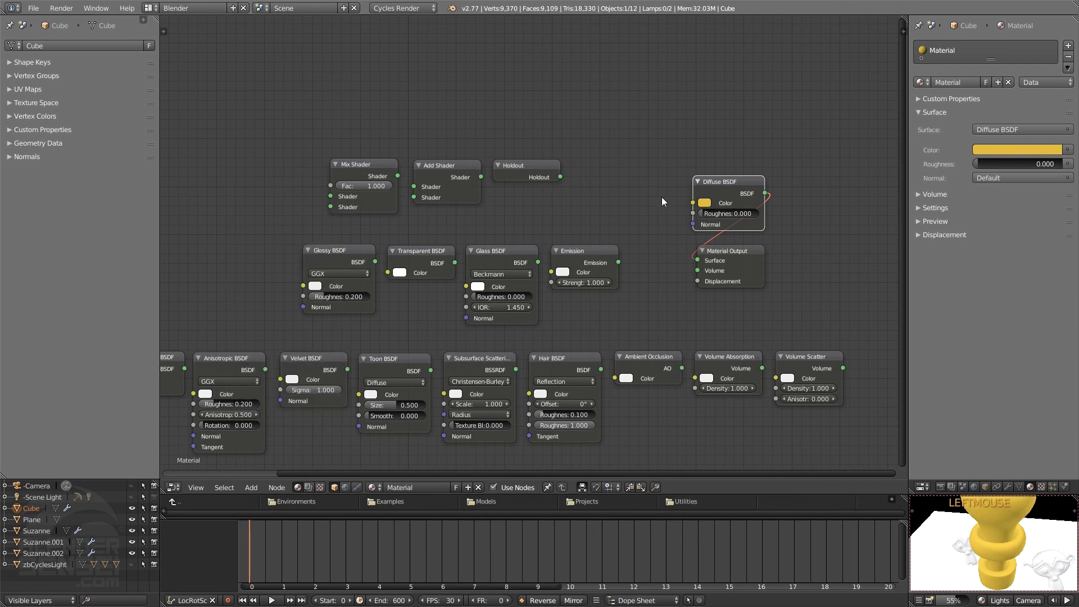
# - Change the Diffuse BSDF color on the column from yellow to an orange-red
pyautogui.moveTo(993, 549)
pyautogui.keyDown('shift'); pyautogui.mouseDown(button='middle')
pyautogui.moveTo(986, 531)
pyautogui.moveTo(993, 543)
pyautogui.mouseUp(button='middle'); pyautogui.keyUp('shift')
pyautogui.click(704, 203)
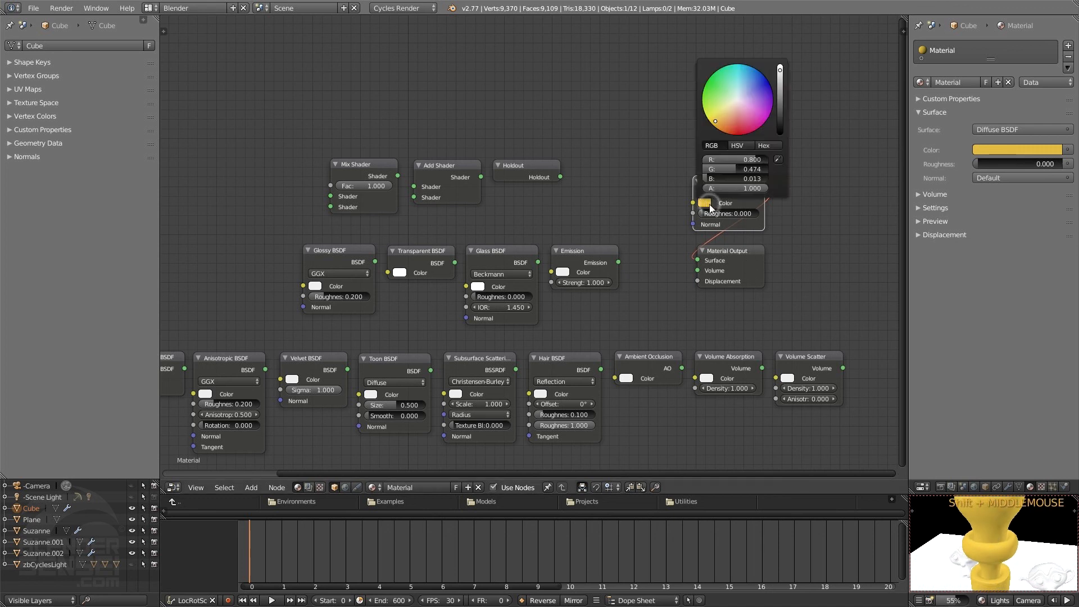
pyautogui.moveTo(716, 121); pyautogui.dragTo(732, 127)
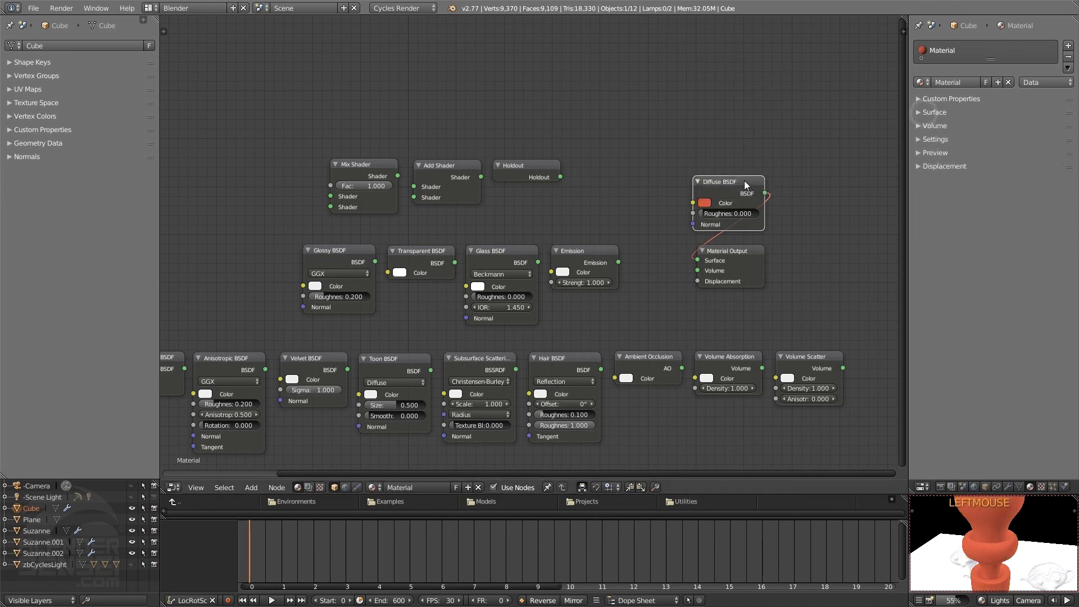
# - Delete the Diffuse BSDF node, place the Glossy BSDF above the Material Output, and connect it to the Surface input
pyautogui.click(739, 182)
pyautogui.press('x')
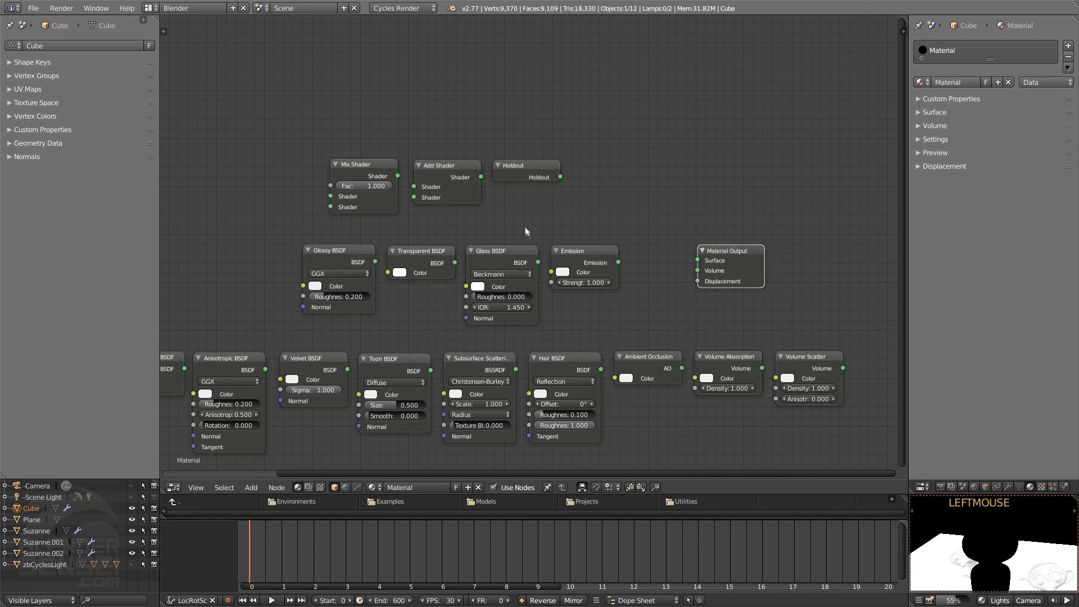
pyautogui.click(345, 262)
pyautogui.moveTo(346, 264); pyautogui.dragTo(771, 193)
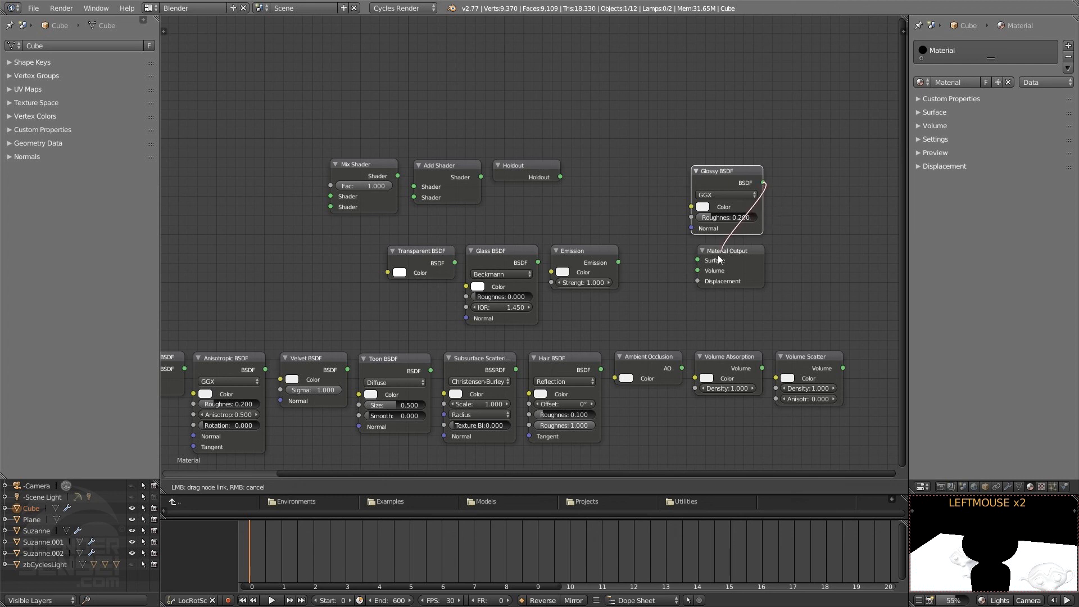
pyautogui.moveTo(706, 263); pyautogui.dragTo(707, 264)
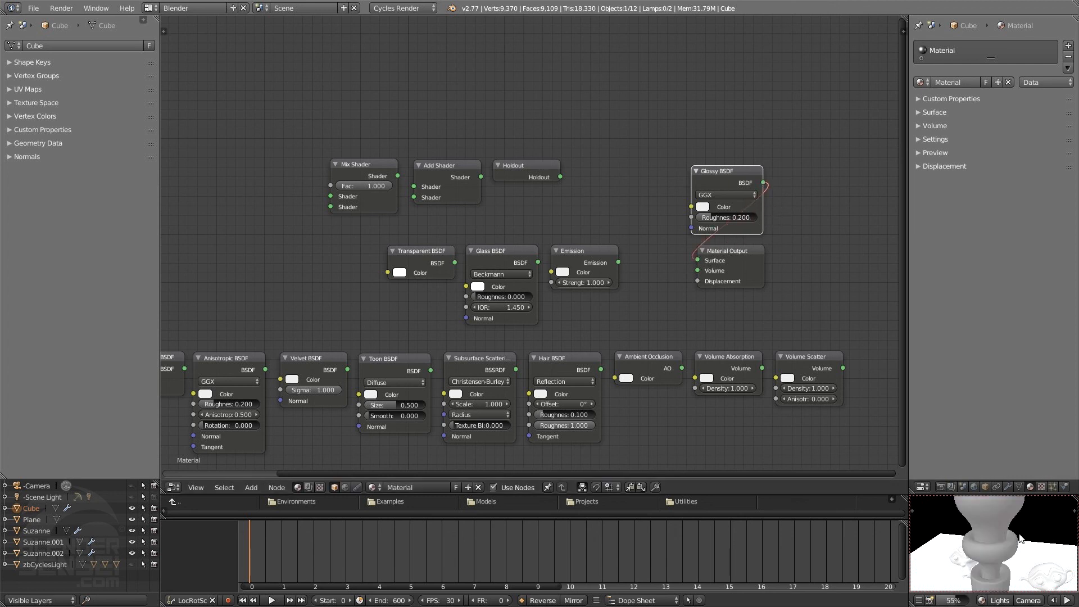
# - Preview the column's glossy material in rendered shading and inspect the reflections around its rings and base
pyautogui.scroll(2, 1017, 548)
pyautogui.keyDown('shift'); pyautogui.moveTo(1016, 550); pyautogui.dragTo(1018, 547, button='middle'); pyautogui.keyUp('shift')
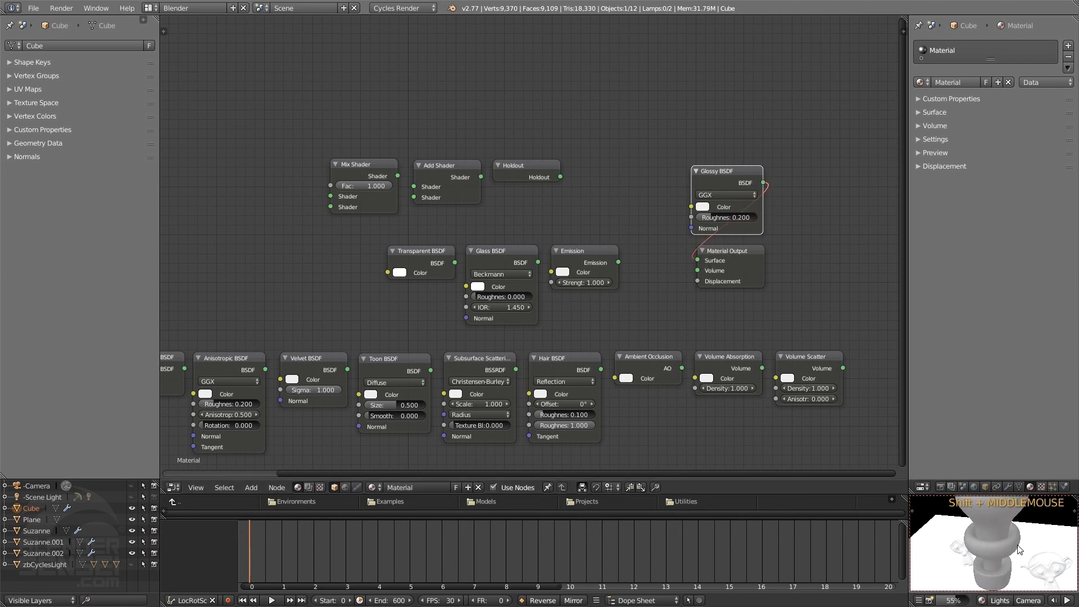
pyautogui.click(982, 600)
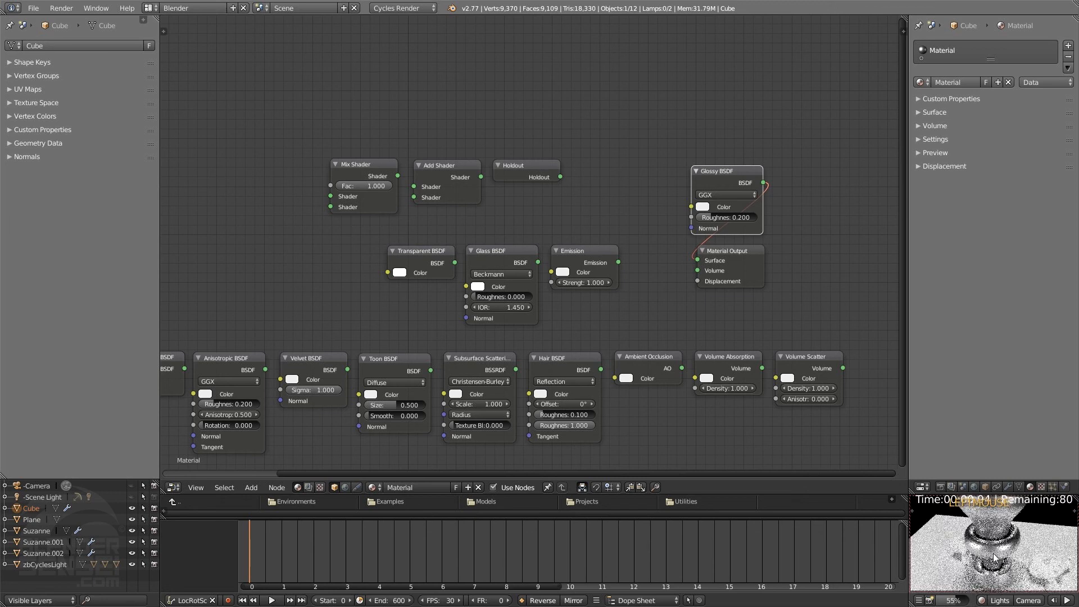
pyautogui.moveTo(1009, 549); pyautogui.dragTo(1003, 528, button='middle')
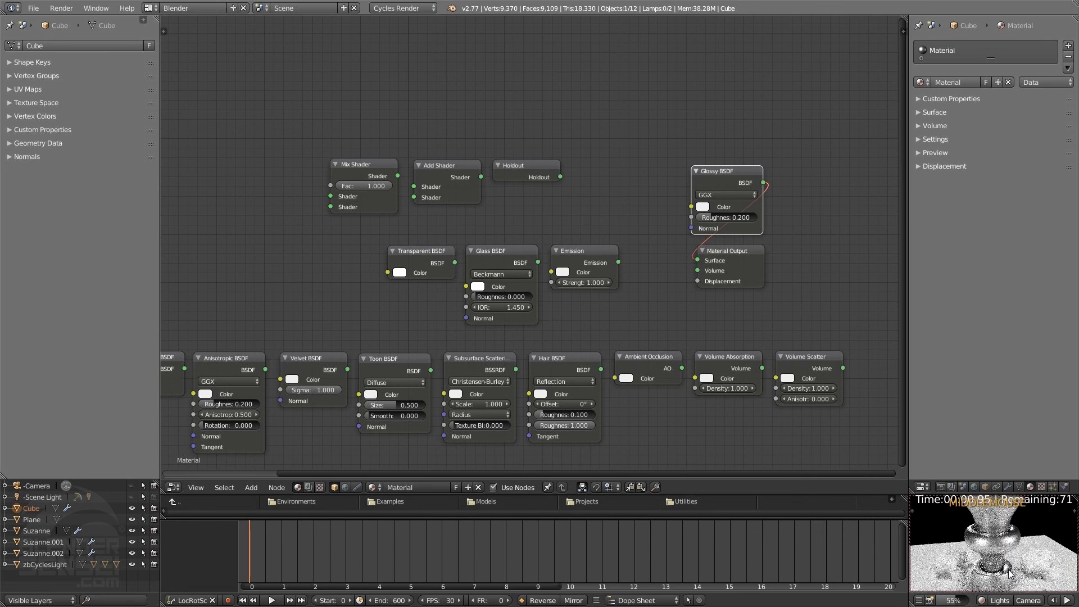
pyautogui.keyDown('shift'); pyautogui.moveTo(1004, 565); pyautogui.dragTo(966, 480, button='middle'); pyautogui.keyUp('shift')
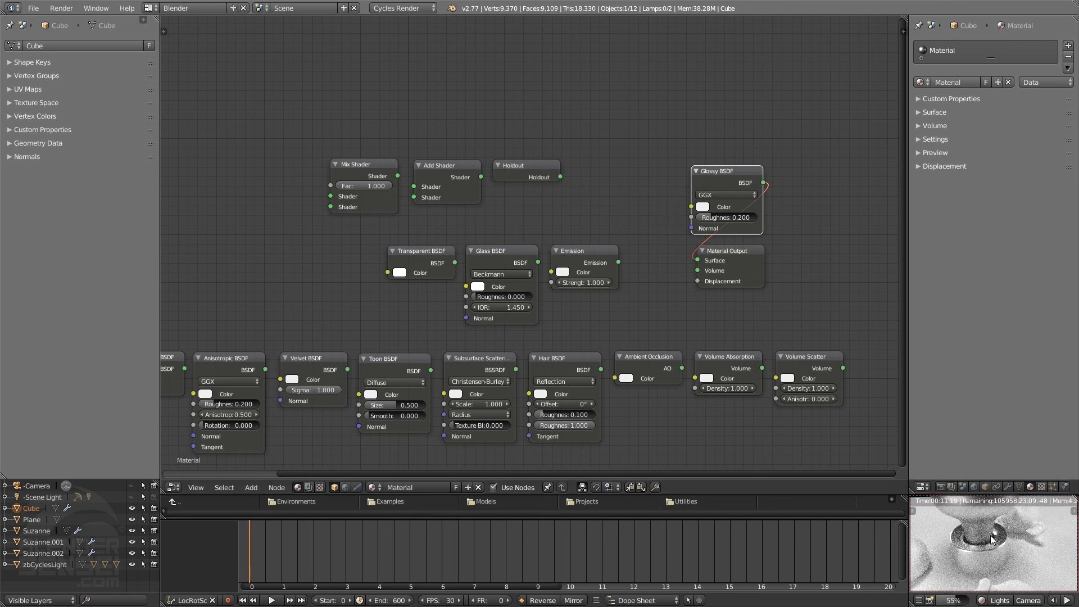
pyautogui.keyDown('shift'); pyautogui.moveTo(992, 540); pyautogui.dragTo(994, 562, button='middle'); pyautogui.keyUp('shift')
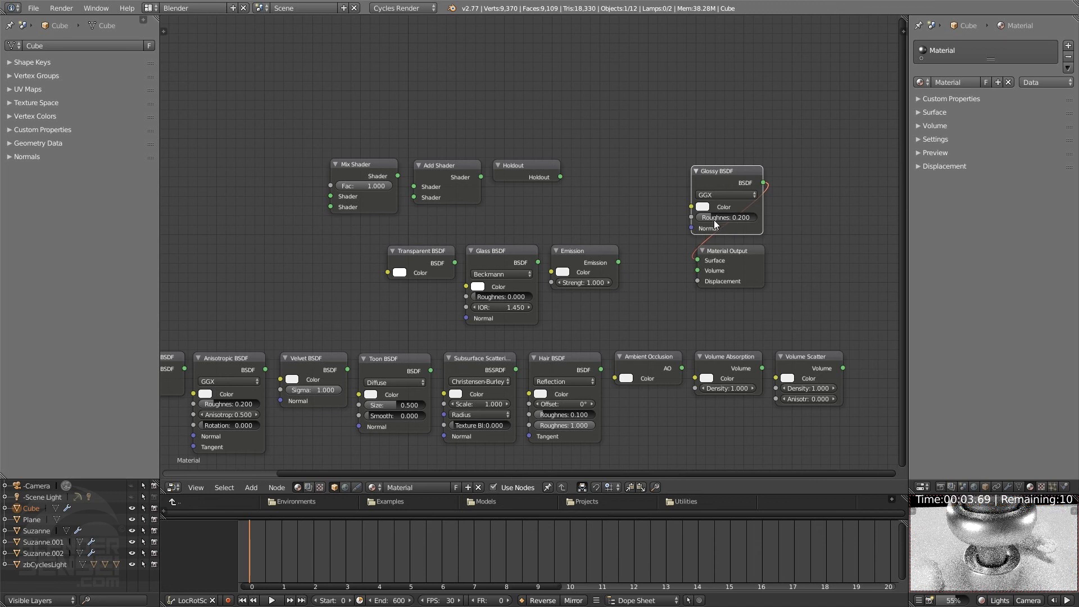
# - Try a roughness of 0 on the Glossy BSDF, and set it to 0.083 while checking the rendered preview
pyautogui.moveTo(715, 222); pyautogui.dragTo(703, 219)
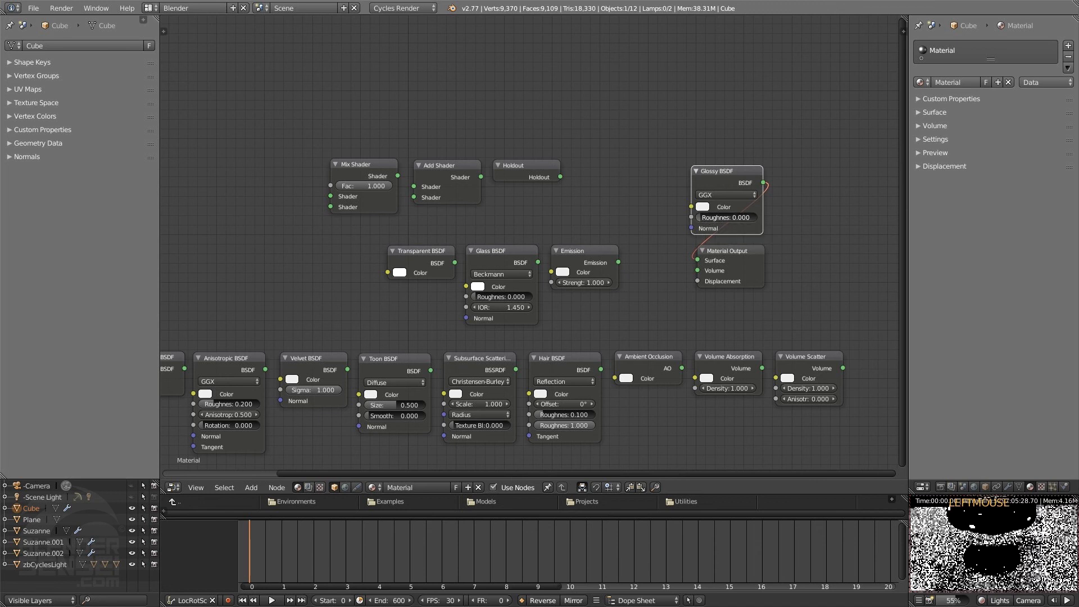
pyautogui.moveTo(1003, 540); pyautogui.dragTo(1005, 566, button='middle')
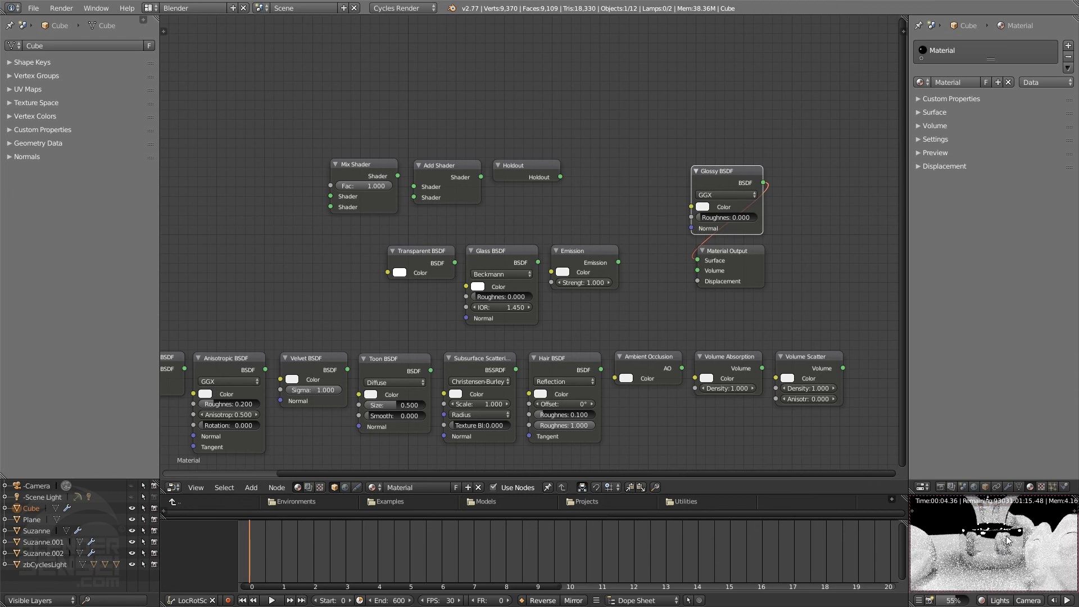
pyautogui.moveTo(702, 218); pyautogui.dragTo(723, 218)
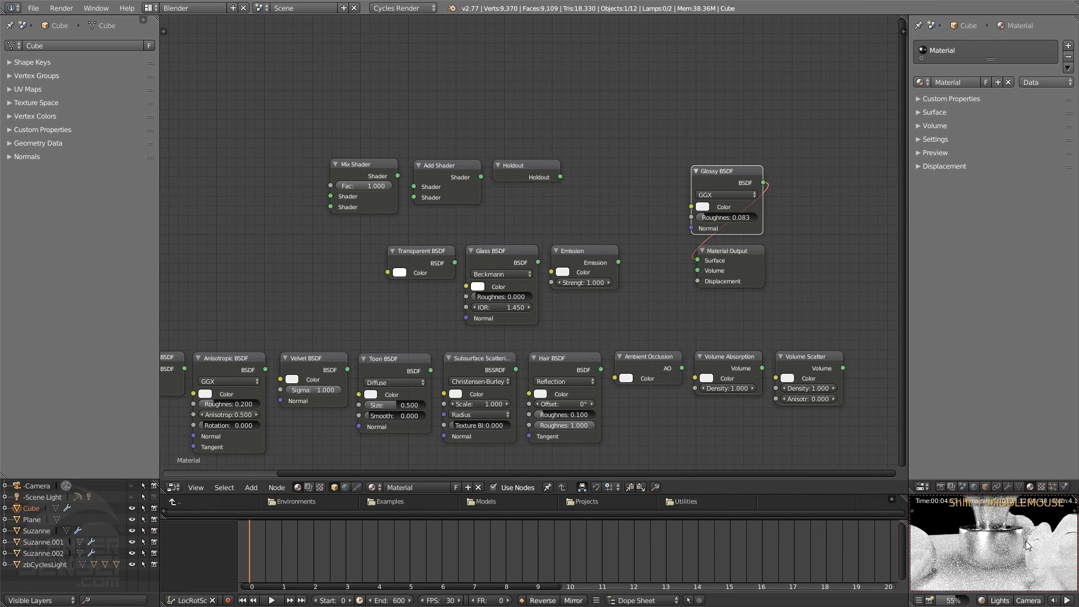
pyautogui.keyDown('shift'); pyautogui.moveTo(1026, 541); pyautogui.dragTo(1034, 549, button='middle'); pyautogui.keyUp('shift')
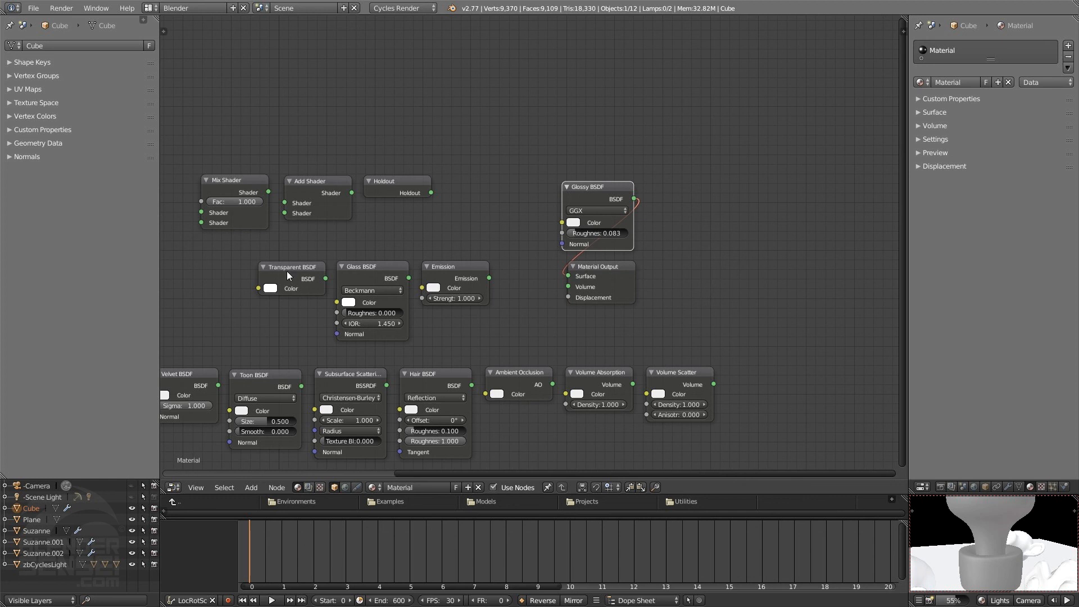
# - Delete the Glossy BSDF, place the Transparent BSDF above the Material Output, and connect it to the Surface input
pyautogui.moveTo(462, 212); pyautogui.dragTo(490, 214, button='middle')
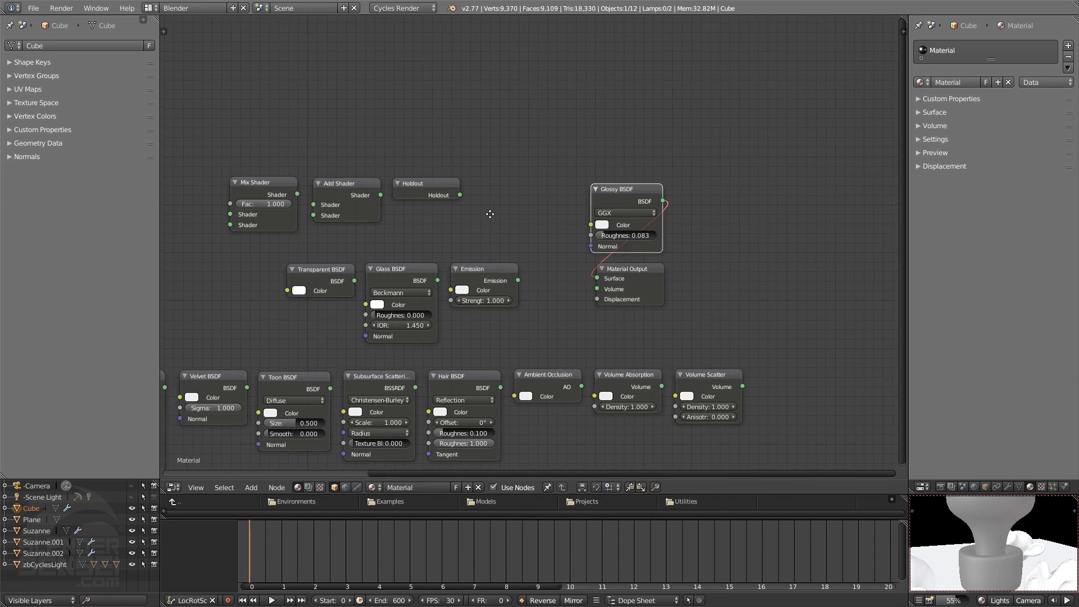
pyautogui.click(631, 189)
pyautogui.press('x')
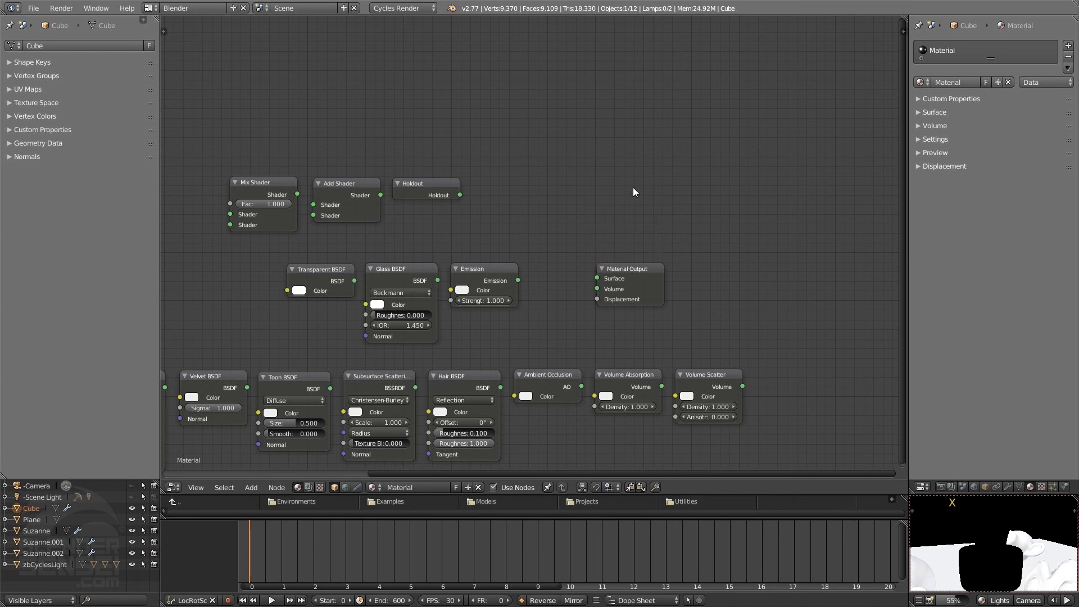
pyautogui.click(329, 274)
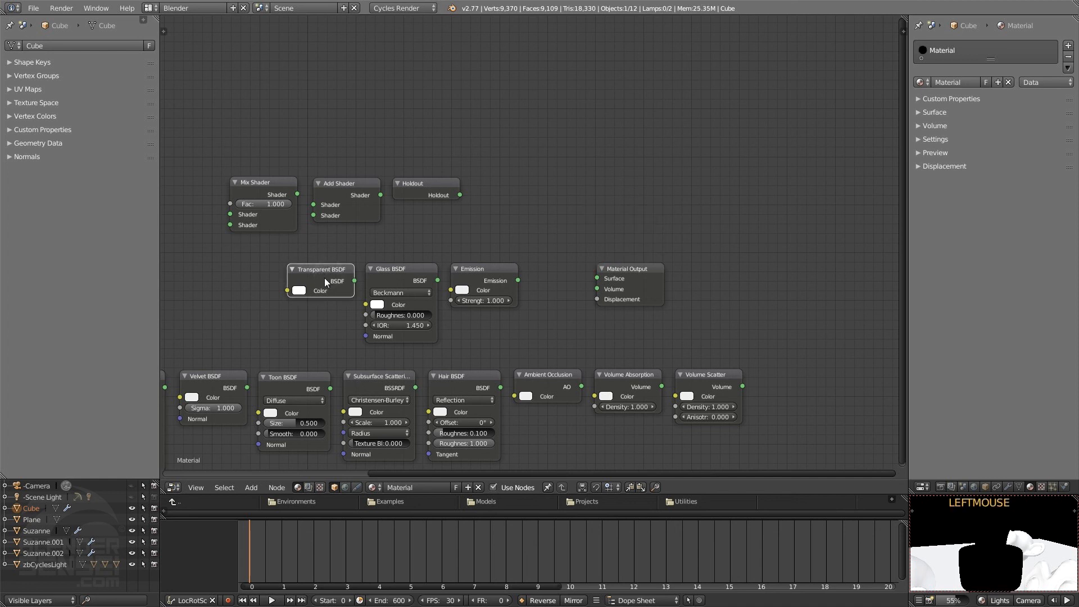
pyautogui.moveTo(325, 278); pyautogui.dragTo(633, 200)
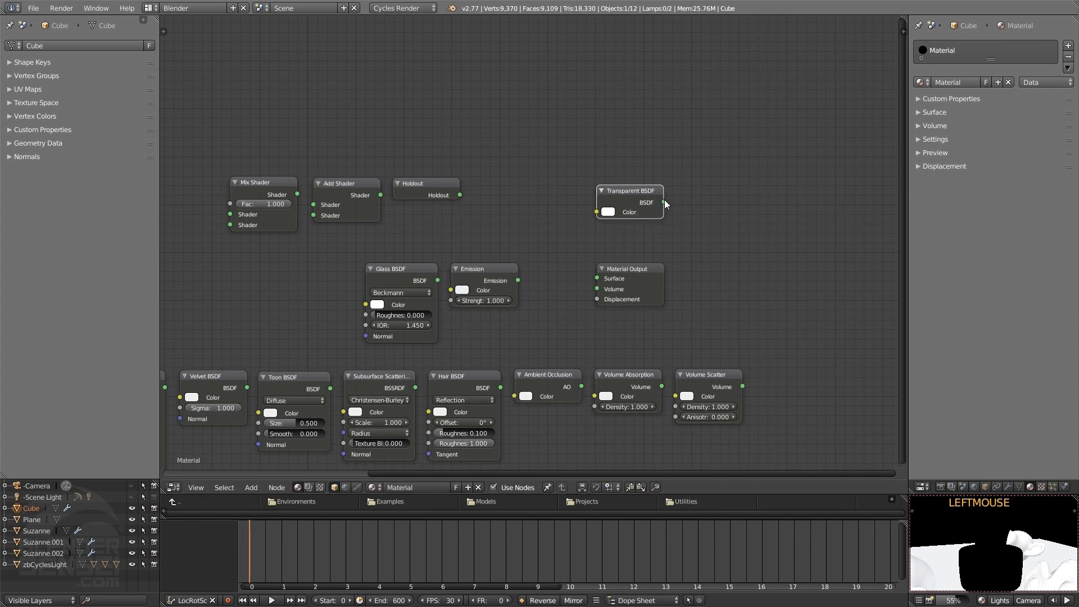
pyautogui.moveTo(664, 201); pyautogui.dragTo(597, 278)
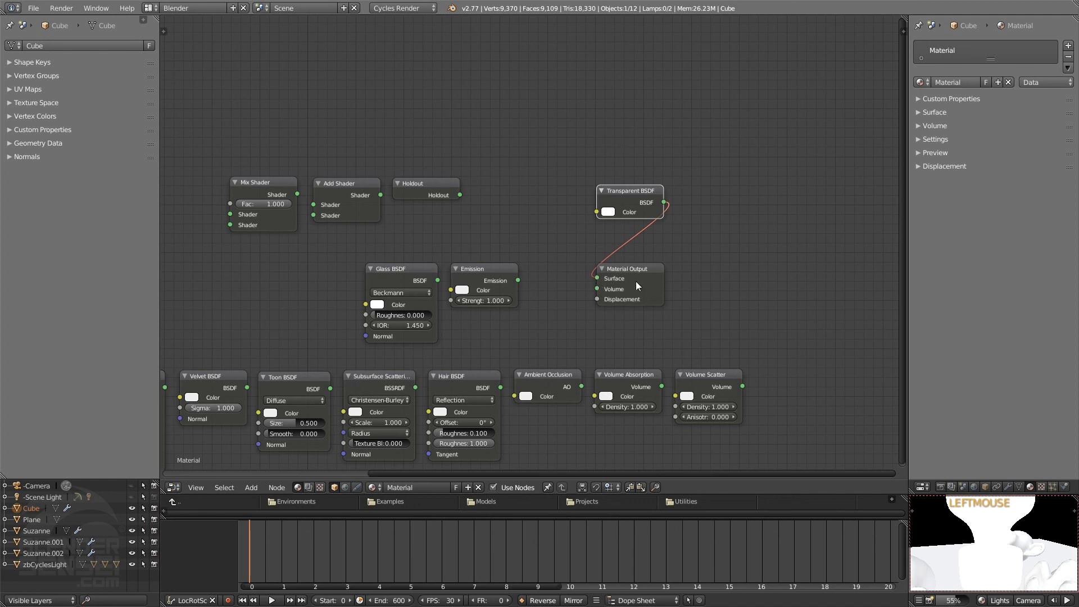
# - Preview the column's Transparent BSDF material in rendered shading, and turn the rendered preview off again
pyautogui.scroll(-1, 1041, 539)
pyautogui.moveTo(1044, 539); pyautogui.dragTo(1030, 552, button='middle')
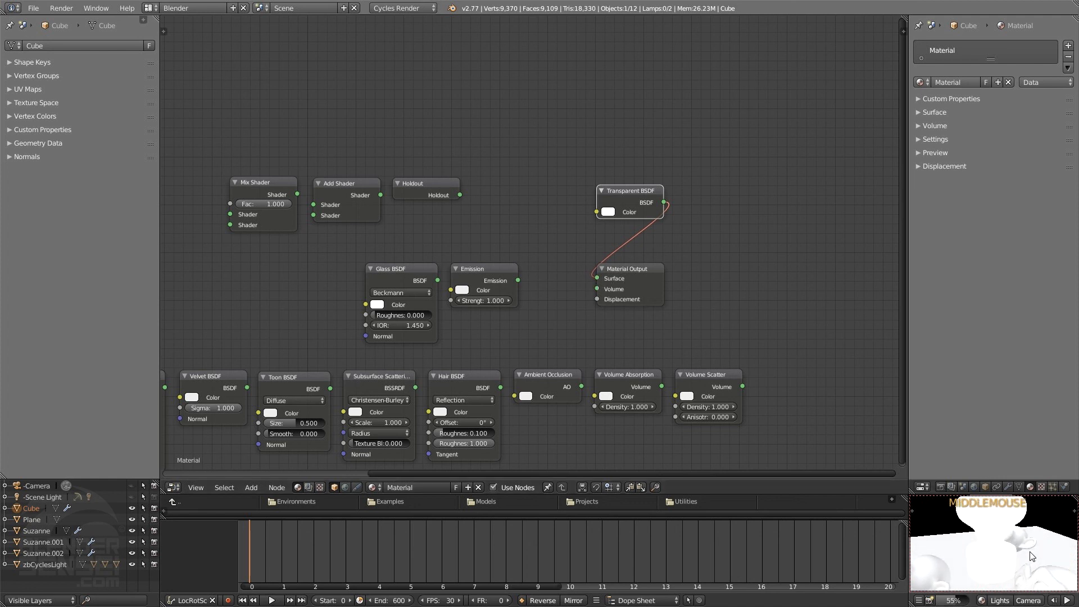
pyautogui.scroll(1, 1032, 556)
pyautogui.click(981, 601)
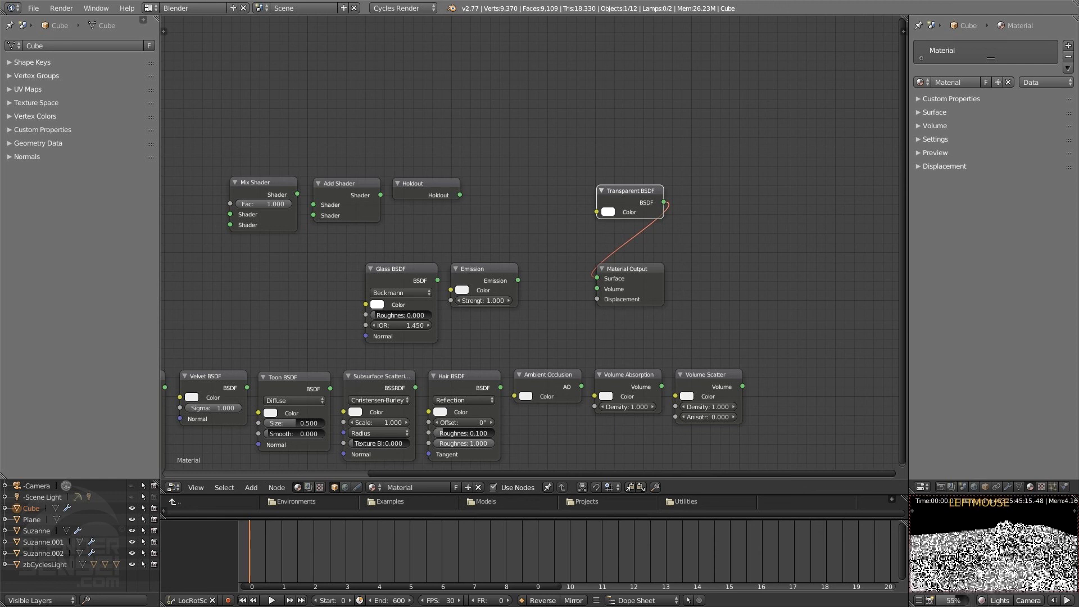
pyautogui.moveTo(1008, 560); pyautogui.dragTo(1002, 555, button='middle')
pyautogui.scroll(-2, 1004, 560)
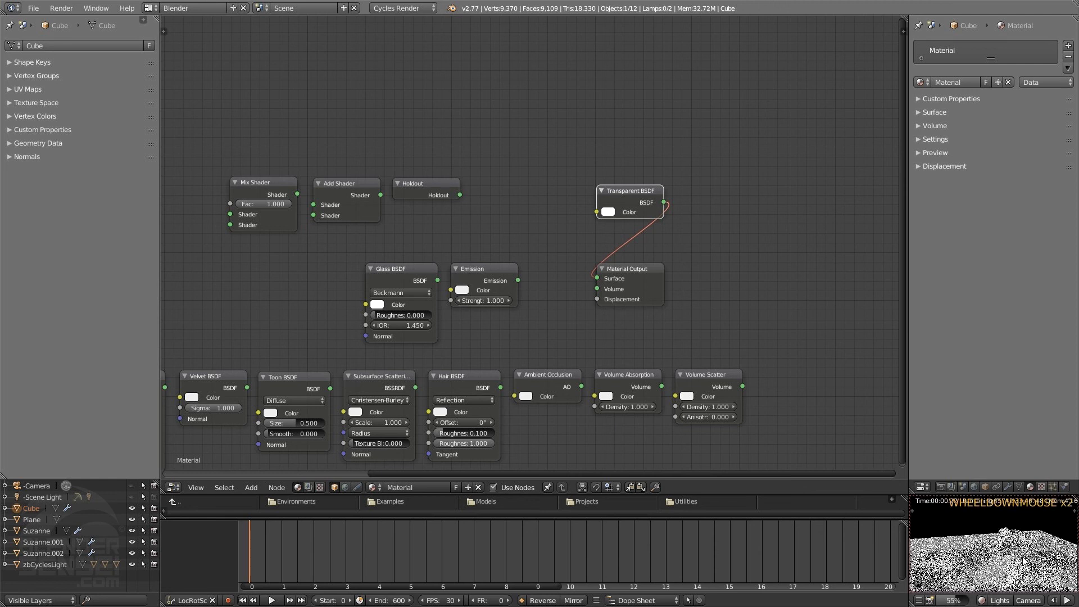
pyautogui.scroll(1, 995, 544)
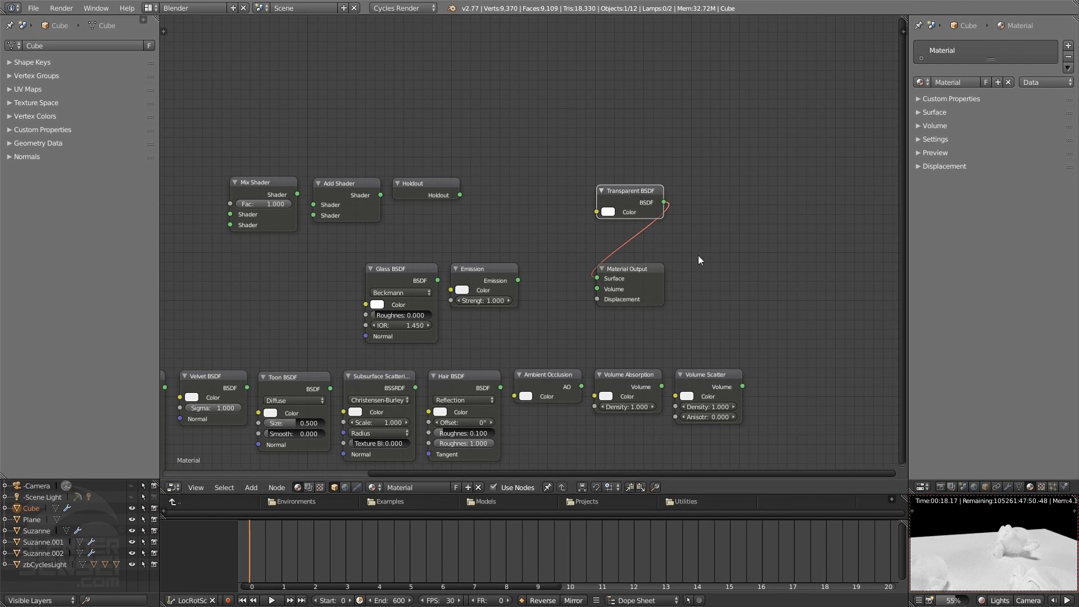
pyautogui.click(982, 600)
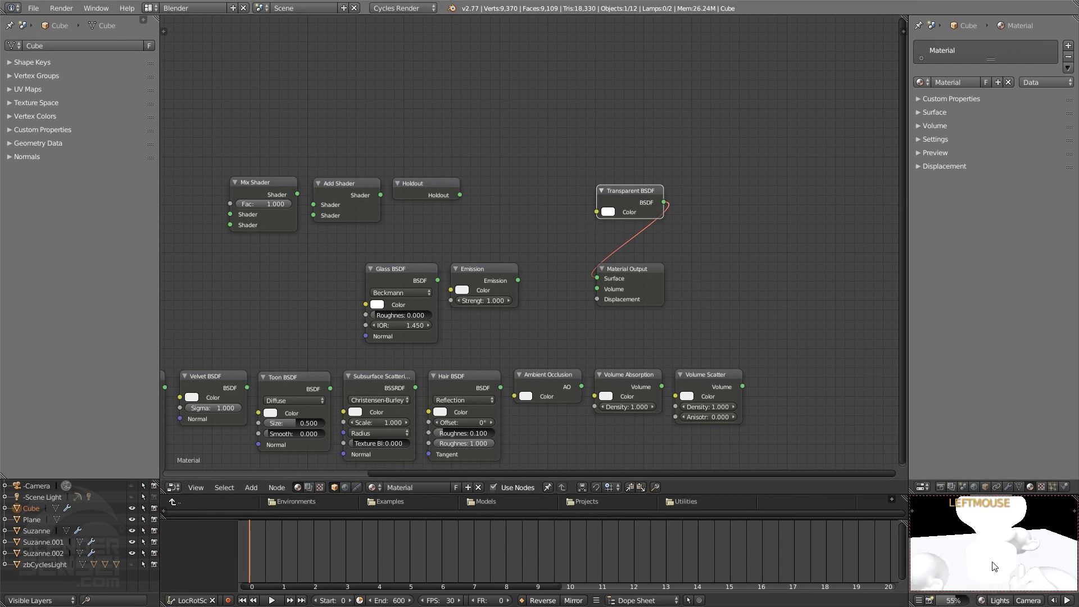
# - Duplicate the Mix Shader node and place the copy beside the Transparent BSDF
pyautogui.moveTo(712, 348); pyautogui.dragTo(752, 369, button='middle')
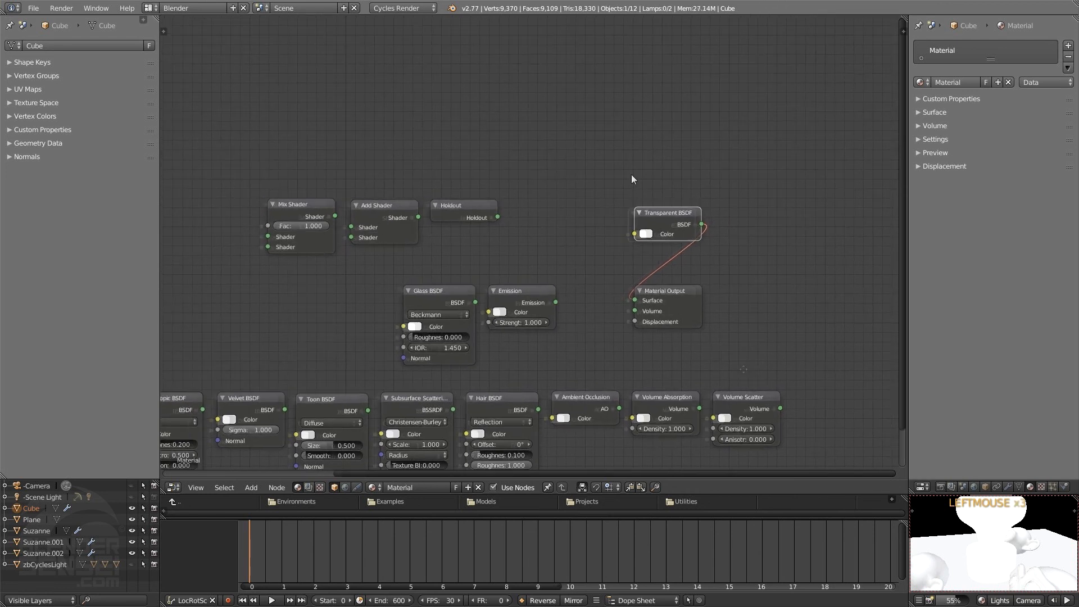
pyautogui.click(308, 205)
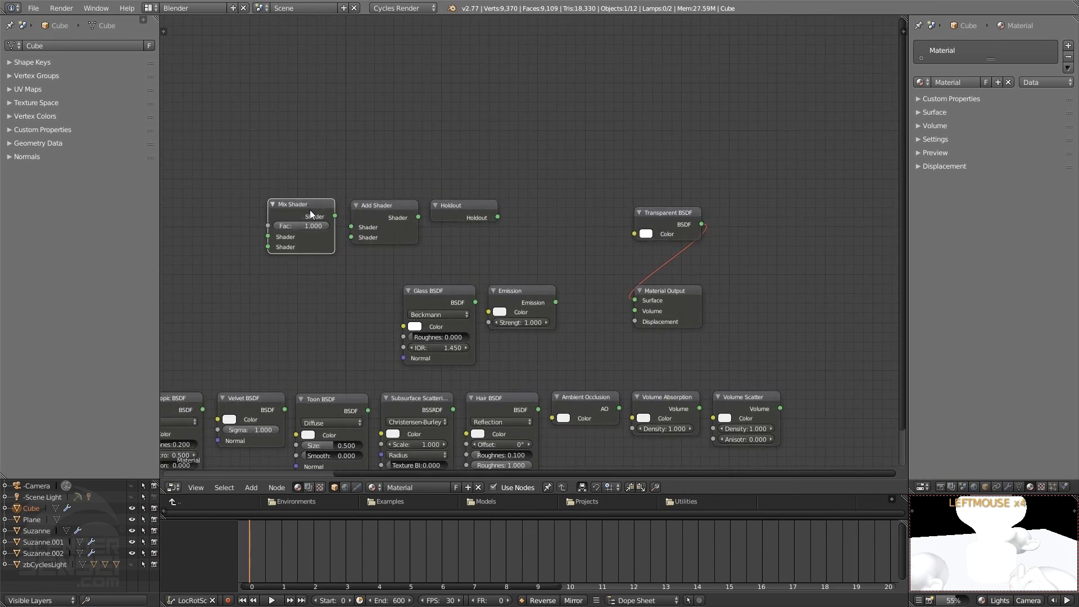
pyautogui.hotkey('shift', 'd')
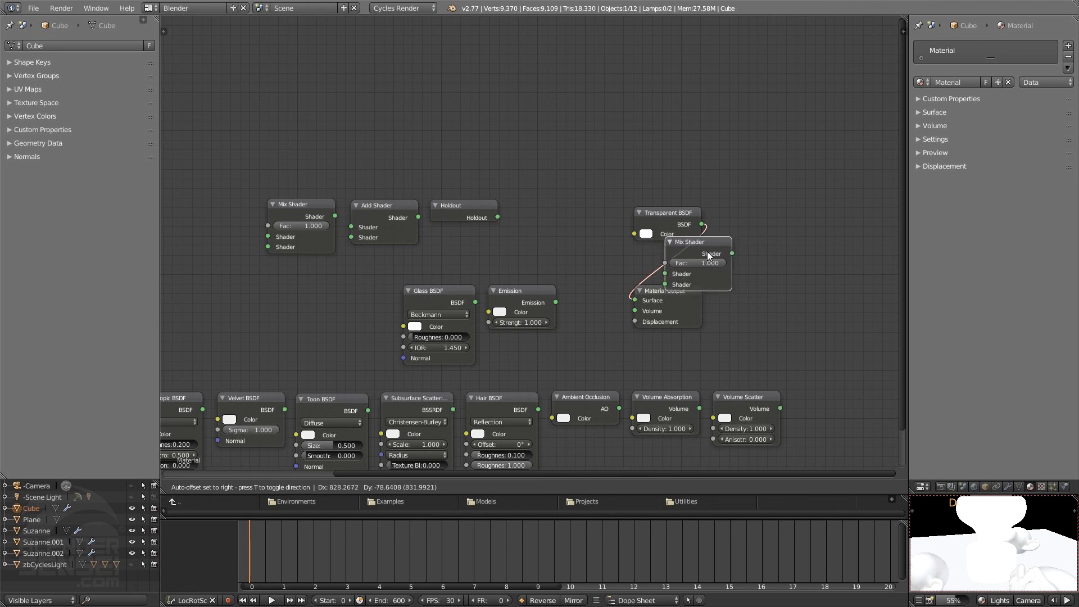
pyautogui.click(798, 221)
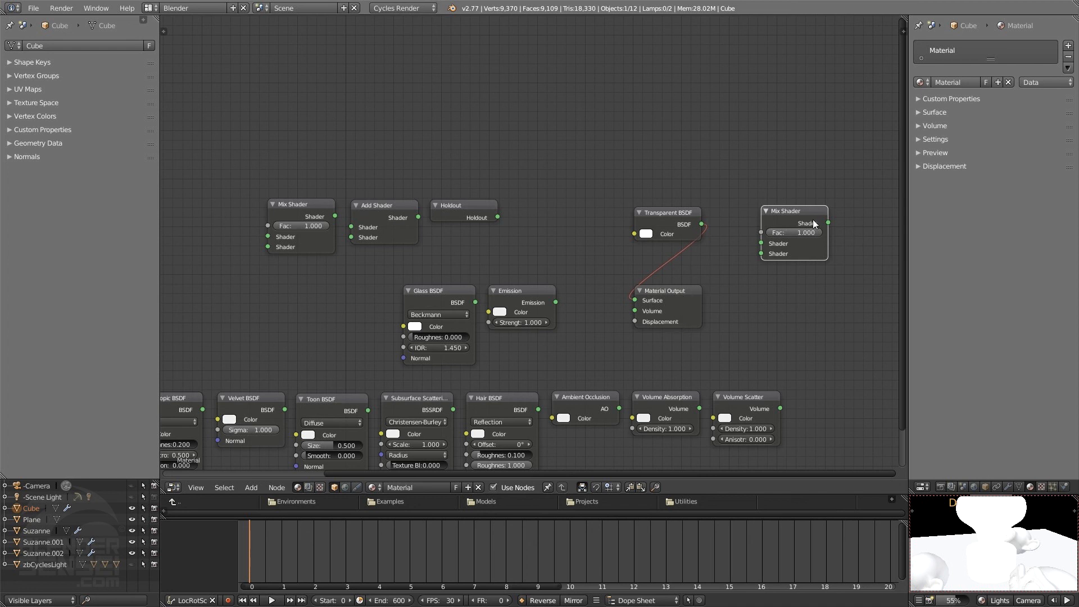
# - Try dropping the Mix Shader copy onto the link between Transparent BSDF and Material Output, and undo the insertion
pyautogui.press('g')
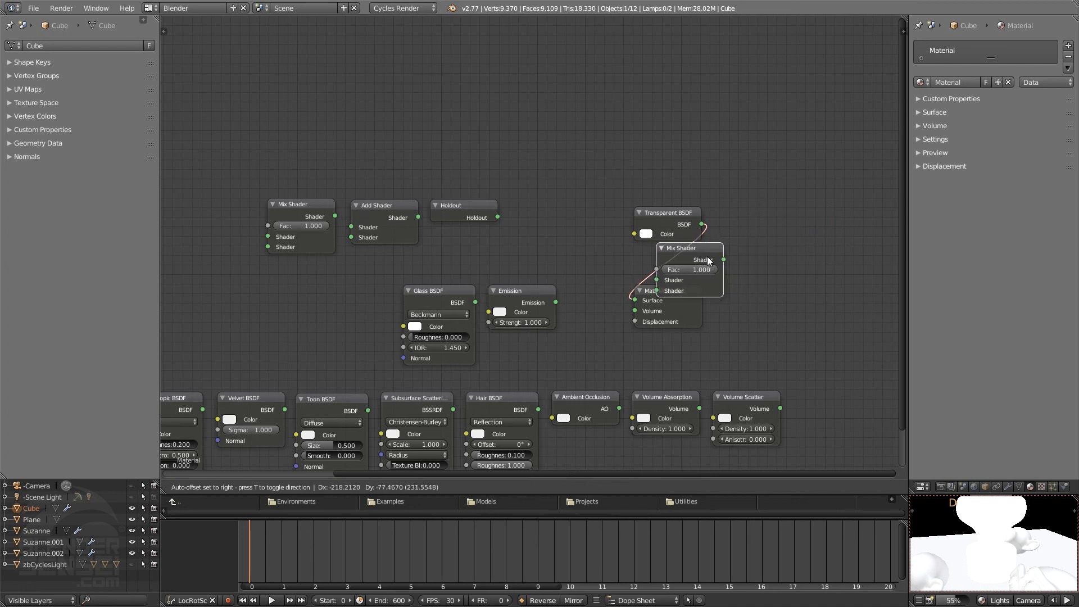
pyautogui.click(691, 253)
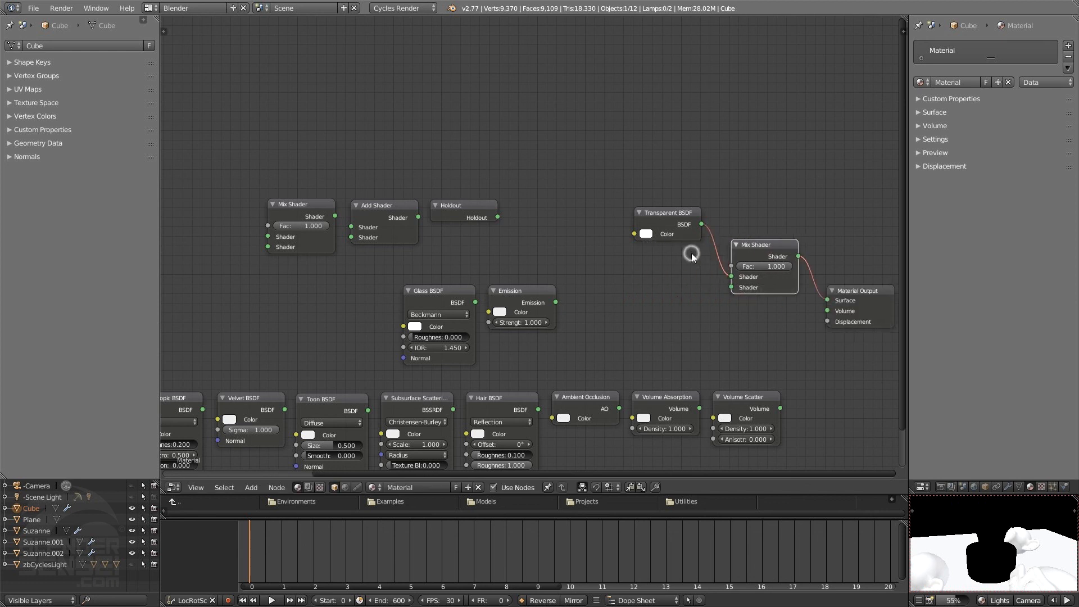
pyautogui.moveTo(718, 315); pyautogui.dragTo(622, 327, button='middle')
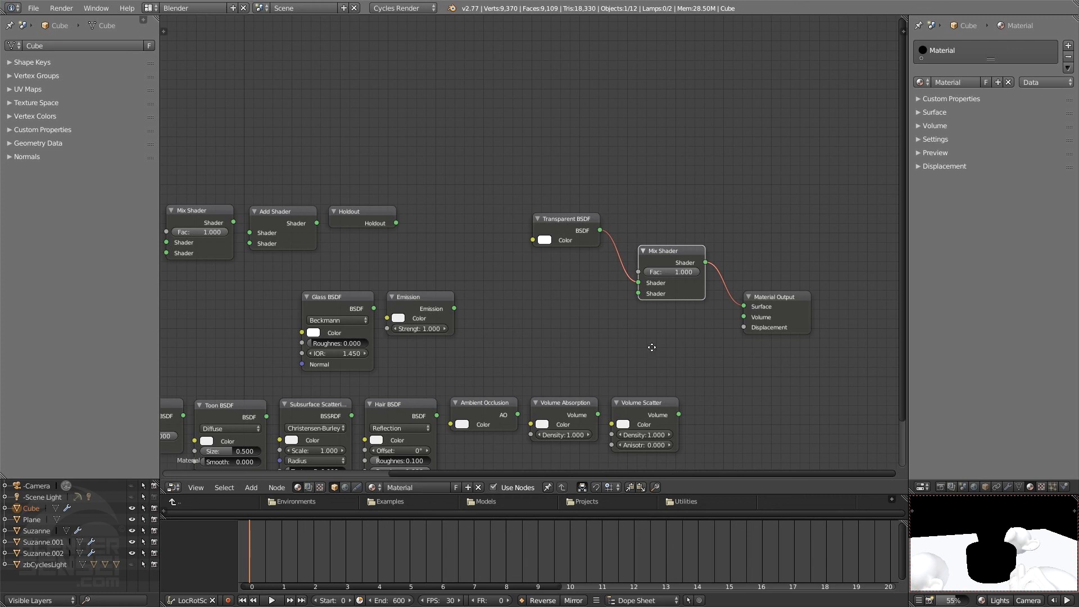
pyautogui.moveTo(652, 347); pyautogui.dragTo(627, 343, button='middle')
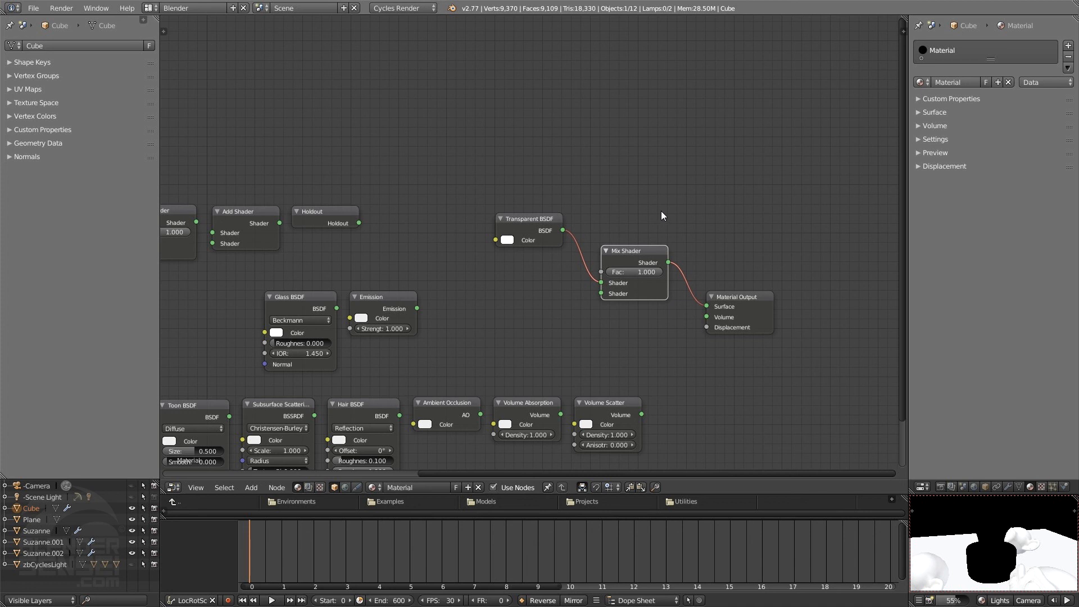
pyautogui.hotkey('ctrl', 'z')
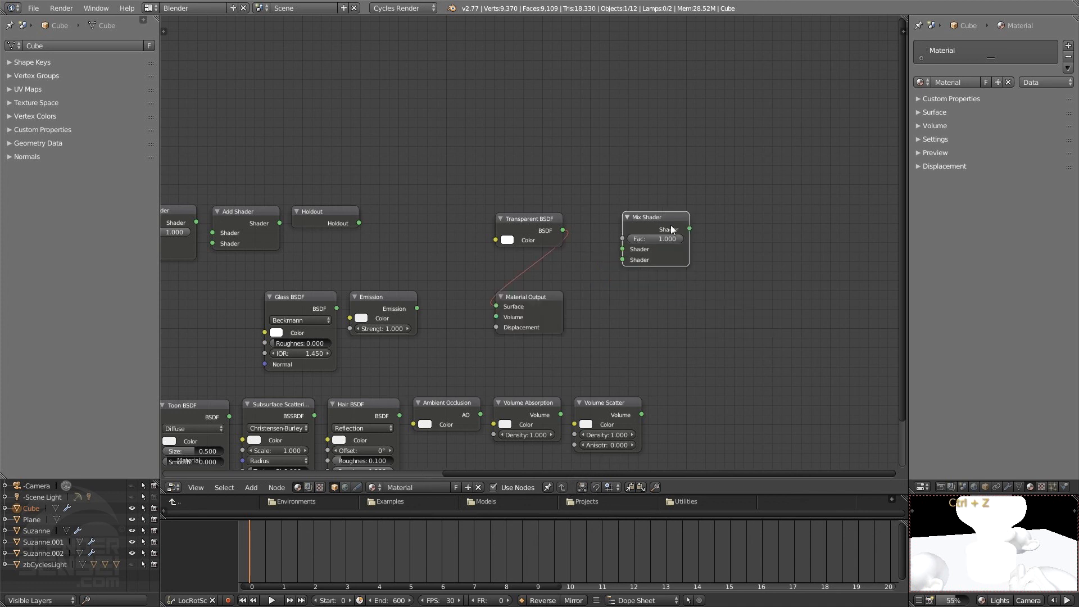
# - Insert the Mix Shader copy into the link from Transparent BSDF to Material Output, placing it beside the Transparent BSDF
pyautogui.press('g')
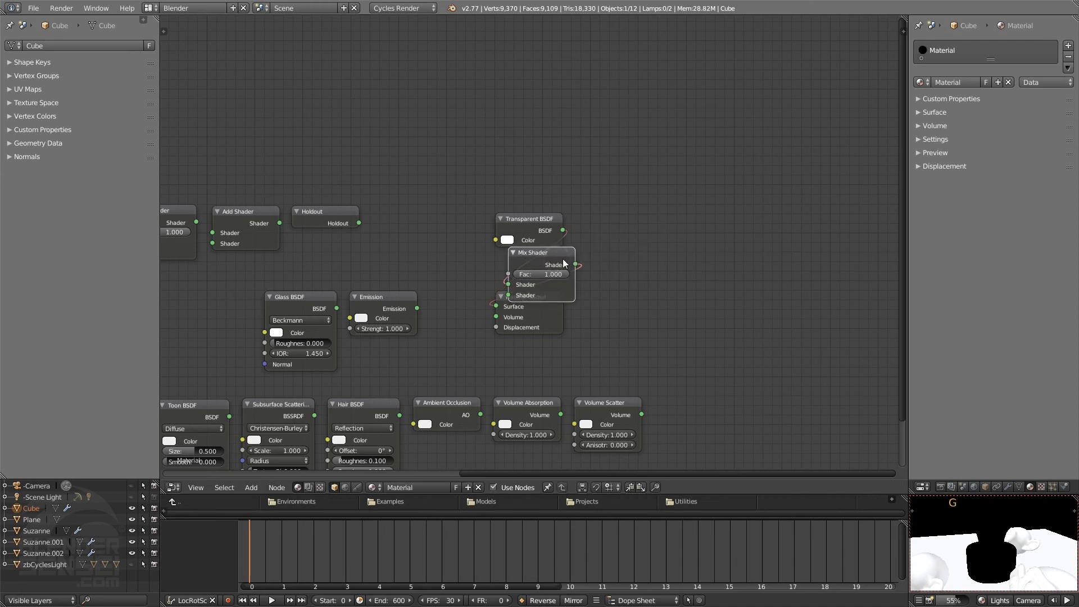
pyautogui.click(669, 204)
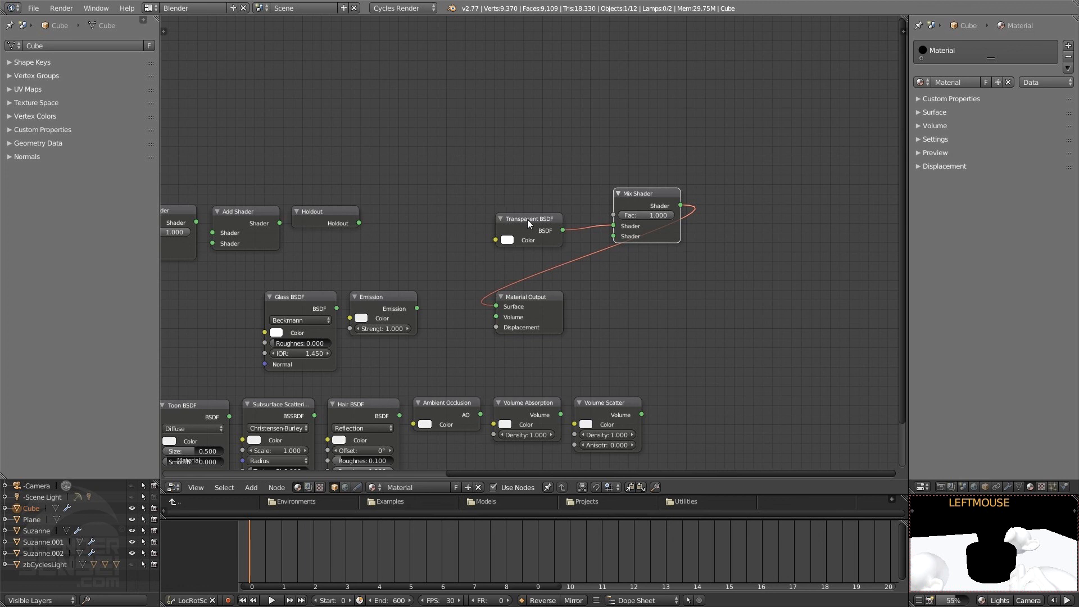
# - Stack the Transparent BSDF and the linked Mix Shader directly above the Material Output node
pyautogui.moveTo(527, 219); pyautogui.dragTo(528, 196)
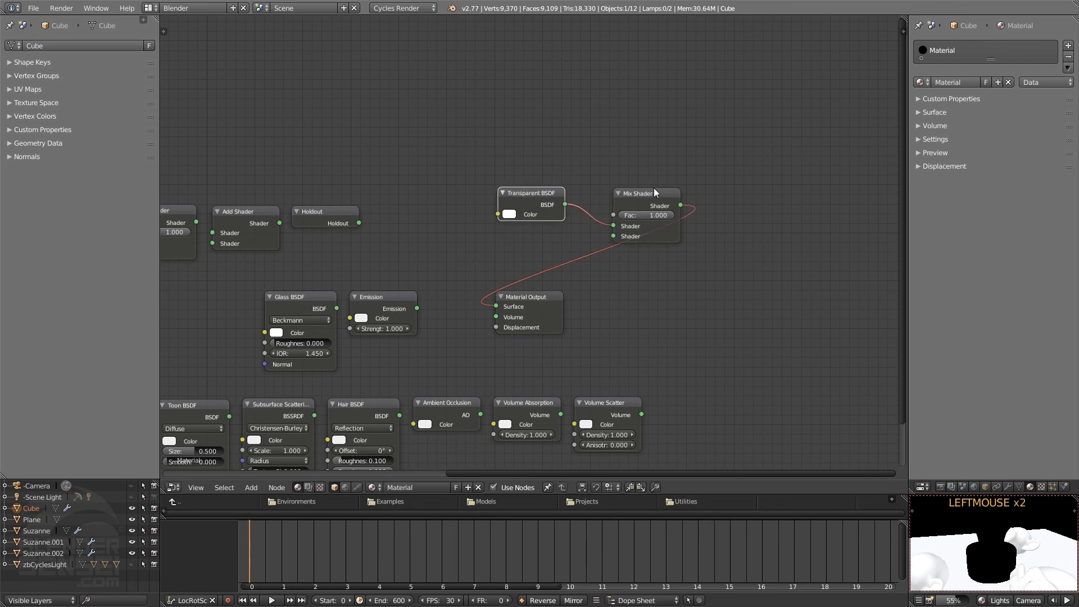
pyautogui.moveTo(654, 192); pyautogui.dragTo(539, 235)
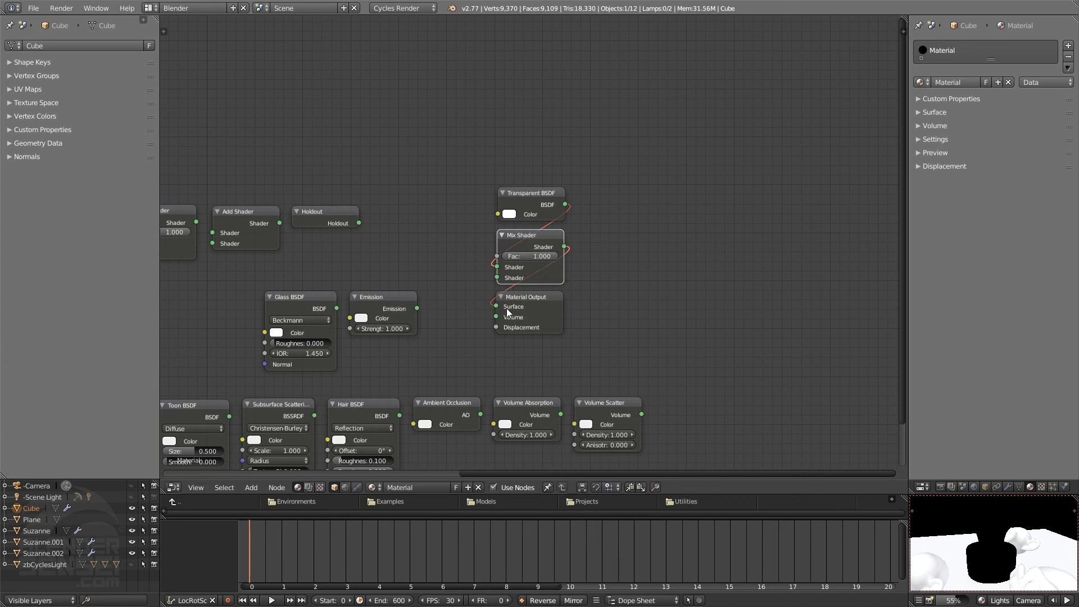
pyautogui.moveTo(997, 542); pyautogui.dragTo(990, 555, button='middle')
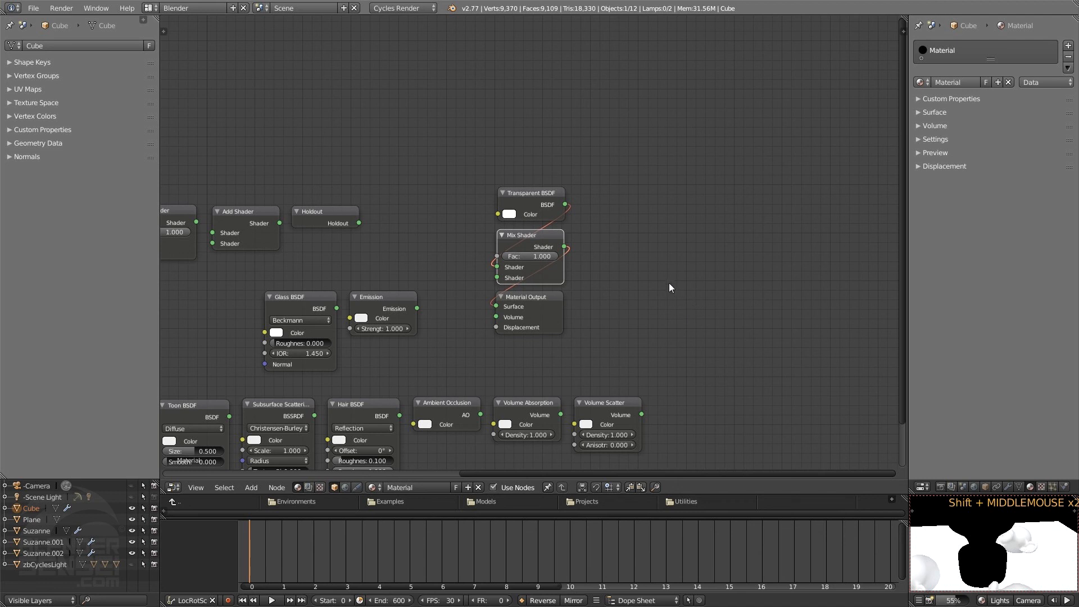
pyautogui.moveTo(658, 244); pyautogui.dragTo(713, 271, button='middle')
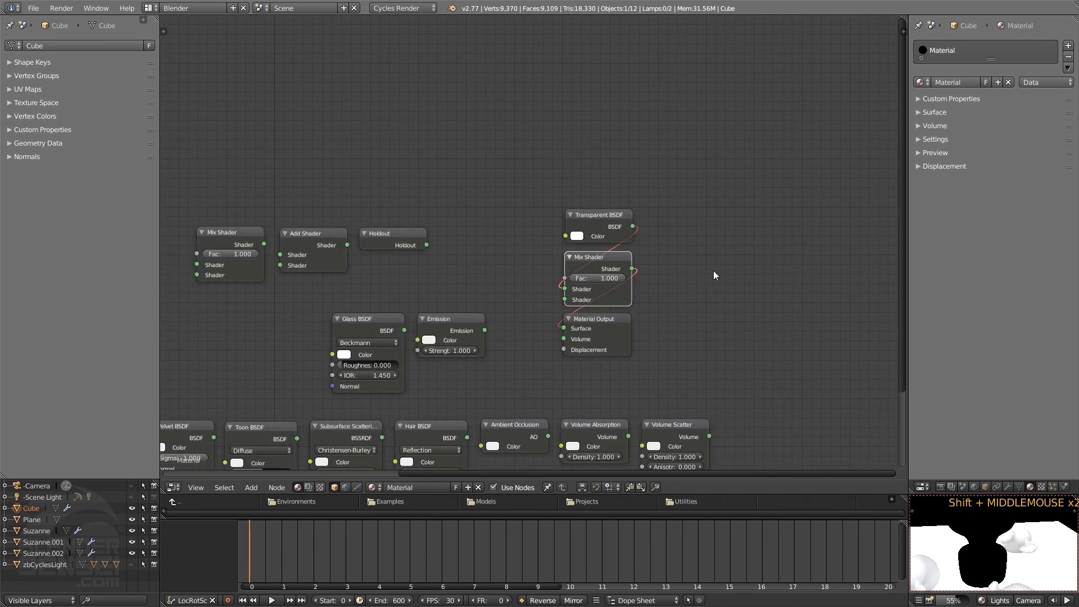
# - Set the linked Mix Shader's factor to 0.000, and preview the column briefly in rendered shading
pyautogui.click(614, 283)
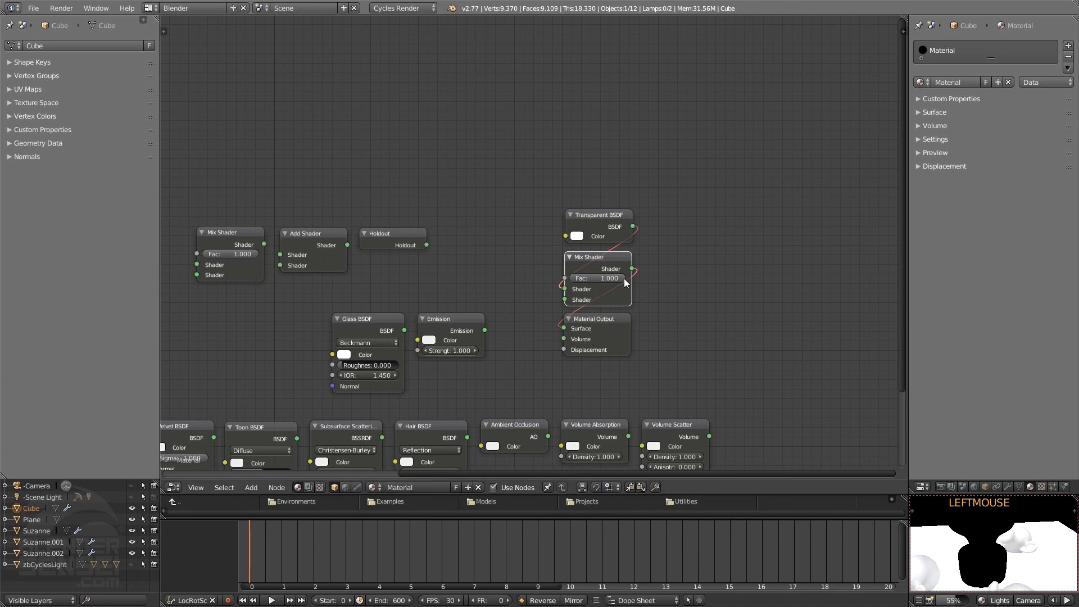
pyautogui.moveTo(621, 279); pyautogui.dragTo(574, 278)
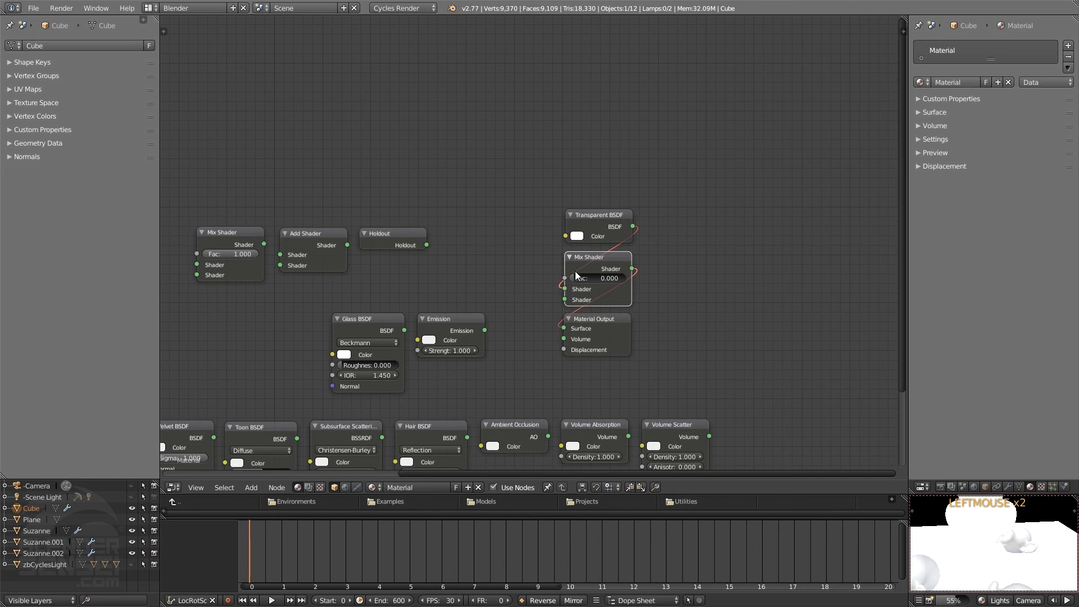
pyautogui.click(980, 598)
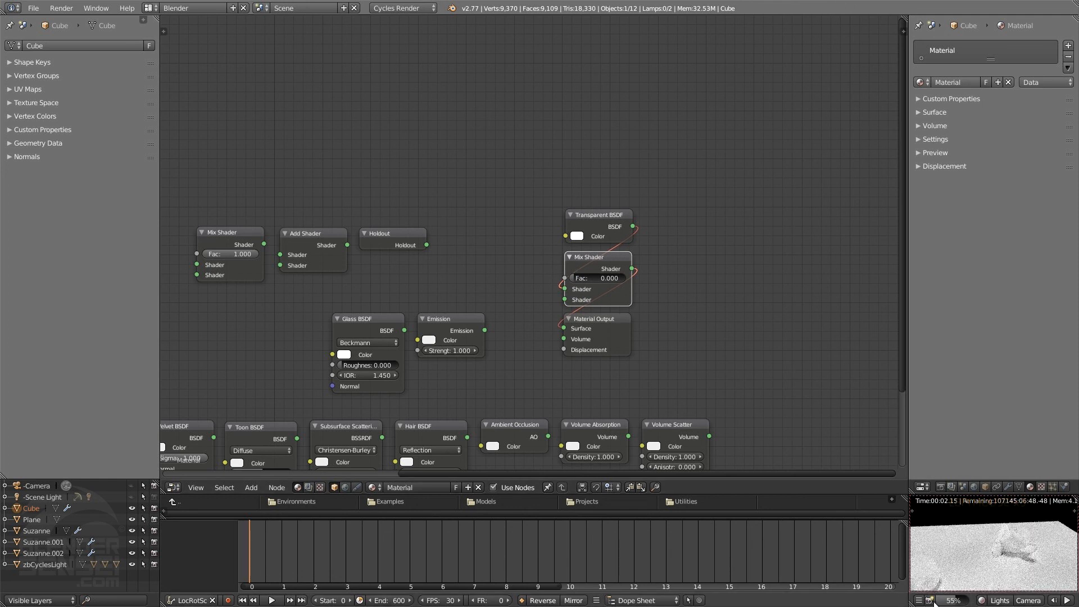
pyautogui.scroll(-1, 999, 553)
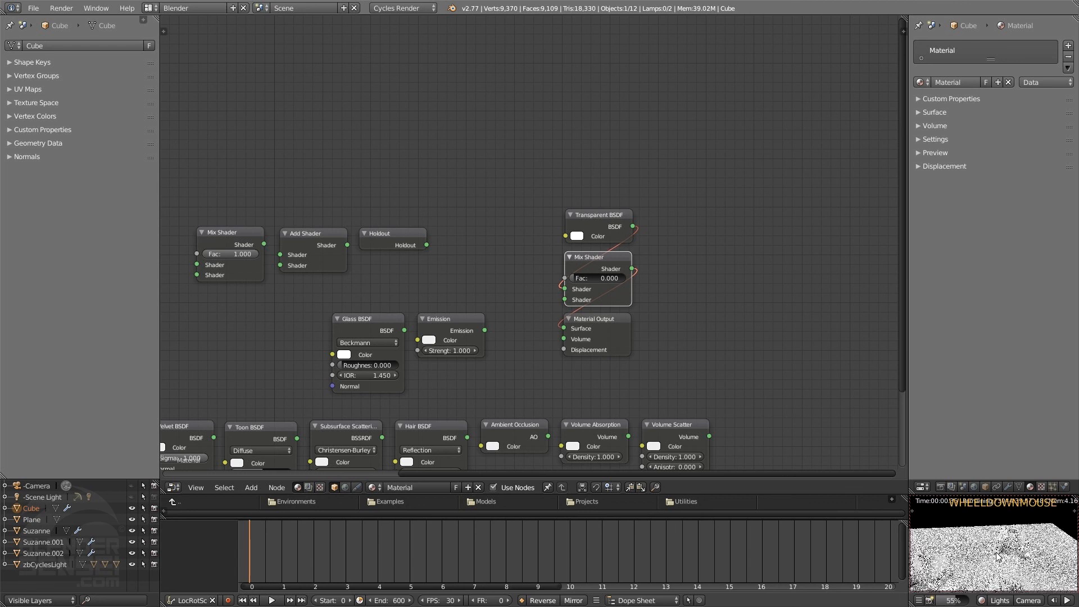
pyautogui.click(981, 599)
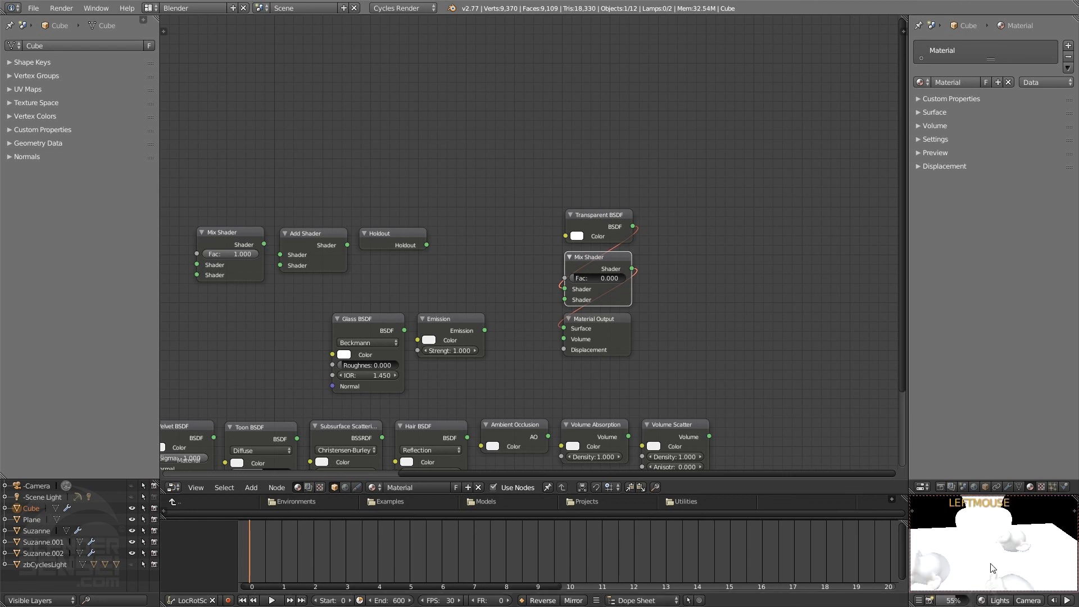
# - Add a Diffuse BSDF beside the Transparent BSDF and connect its output to the linked Mix Shader's second Shader input
pyautogui.moveTo(665, 187); pyautogui.dragTo(722, 165, button='middle')
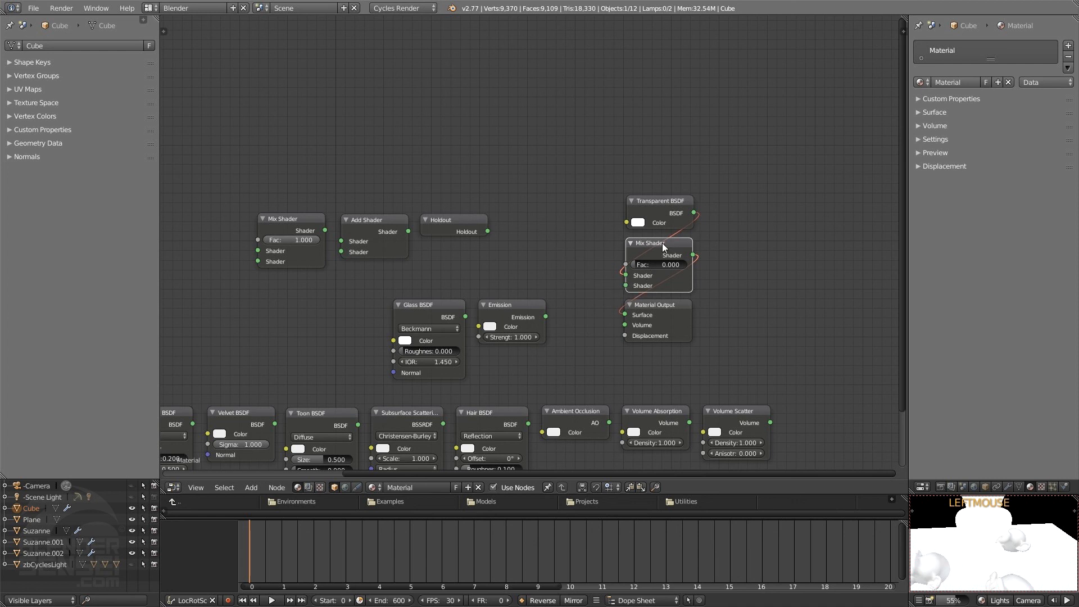
pyautogui.moveTo(707, 217); pyautogui.dragTo(699, 224, button='middle')
pyautogui.moveTo(536, 295); pyautogui.dragTo(570, 227, button='middle')
pyautogui.moveTo(588, 316); pyautogui.dragTo(550, 329, button='middle')
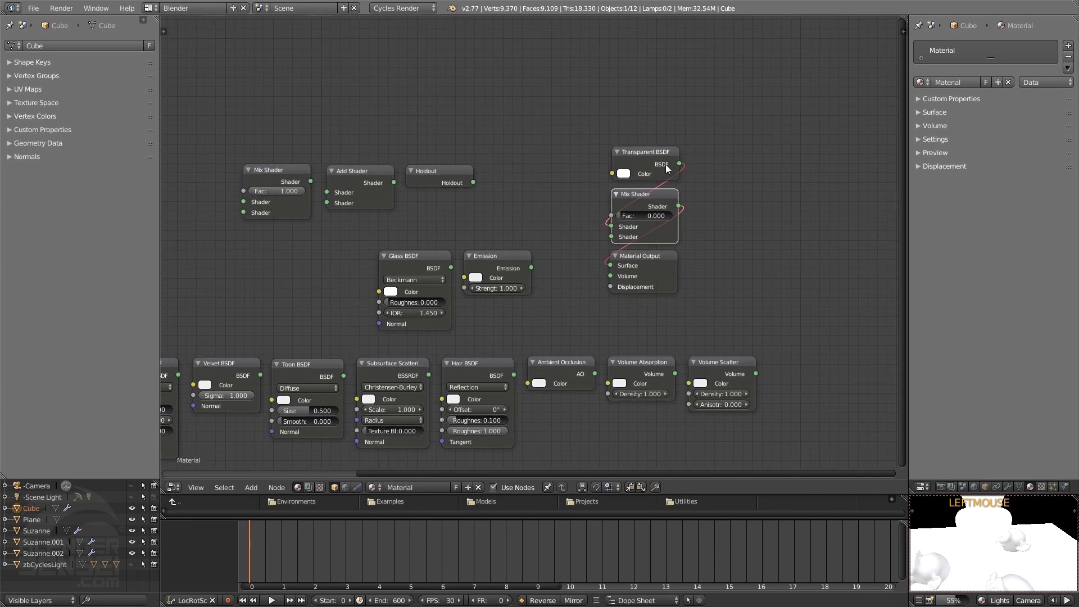
pyautogui.moveTo(578, 286); pyautogui.dragTo(573, 294, button='middle')
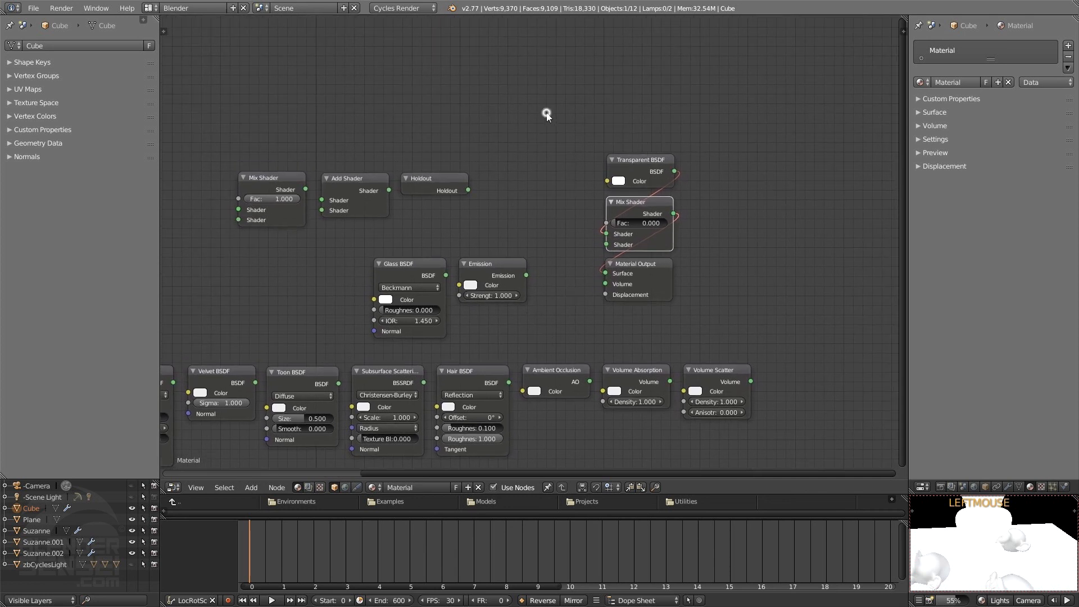
pyautogui.hotkey('shift', 'a')
pyautogui.moveTo(547, 115)
pyautogui.click(599, 137)
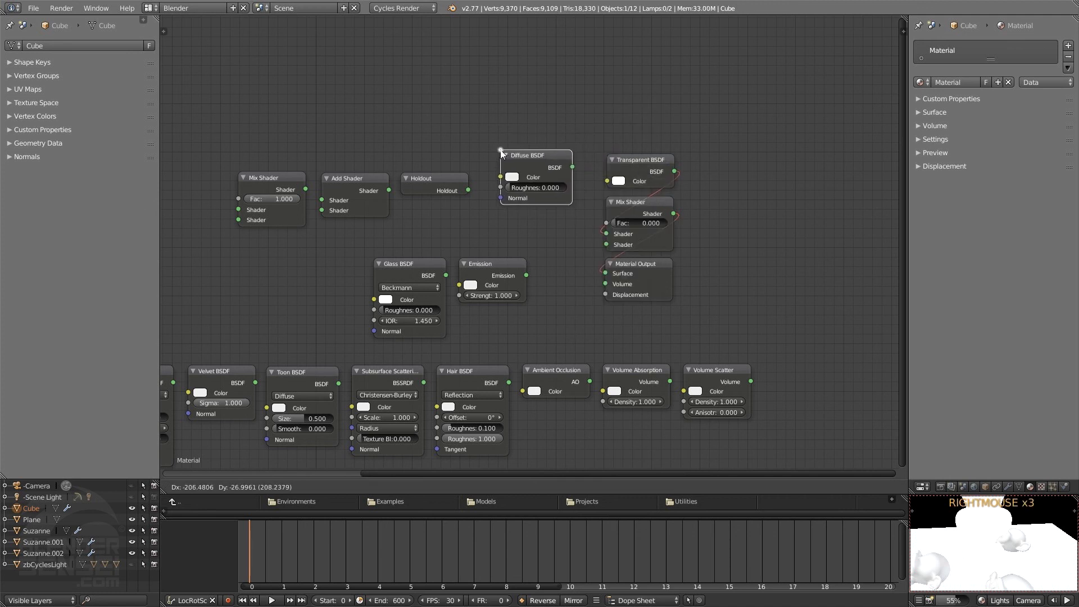
pyautogui.click(500, 150)
pyautogui.moveTo(572, 168); pyautogui.dragTo(607, 246)
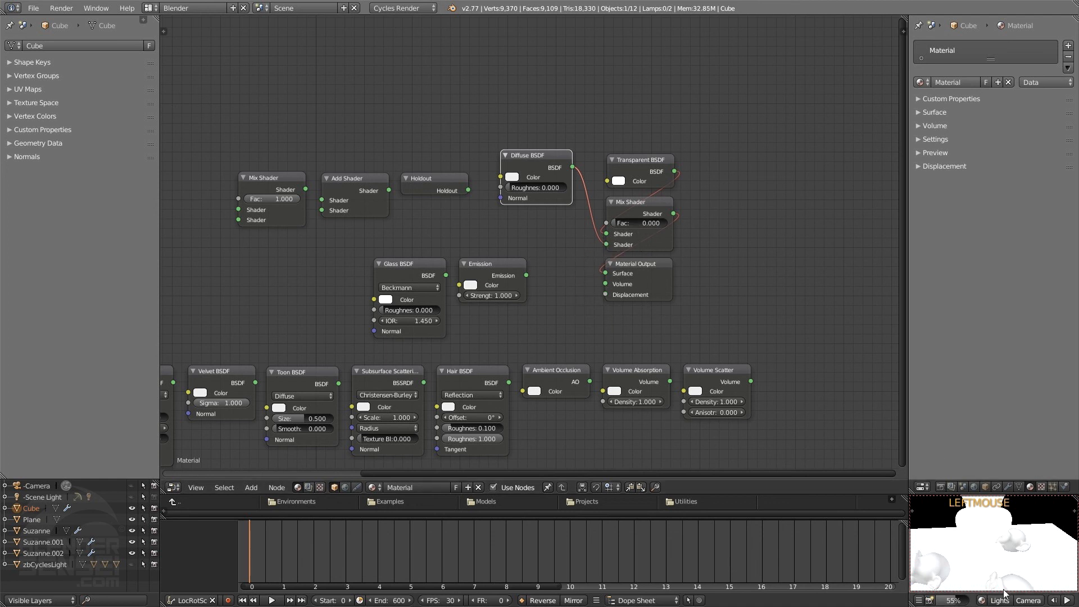
# - Preview the mixed material briefly in rendered shading, and set the linked Mix Shader's factor to 0.518
pyautogui.click(992, 539)
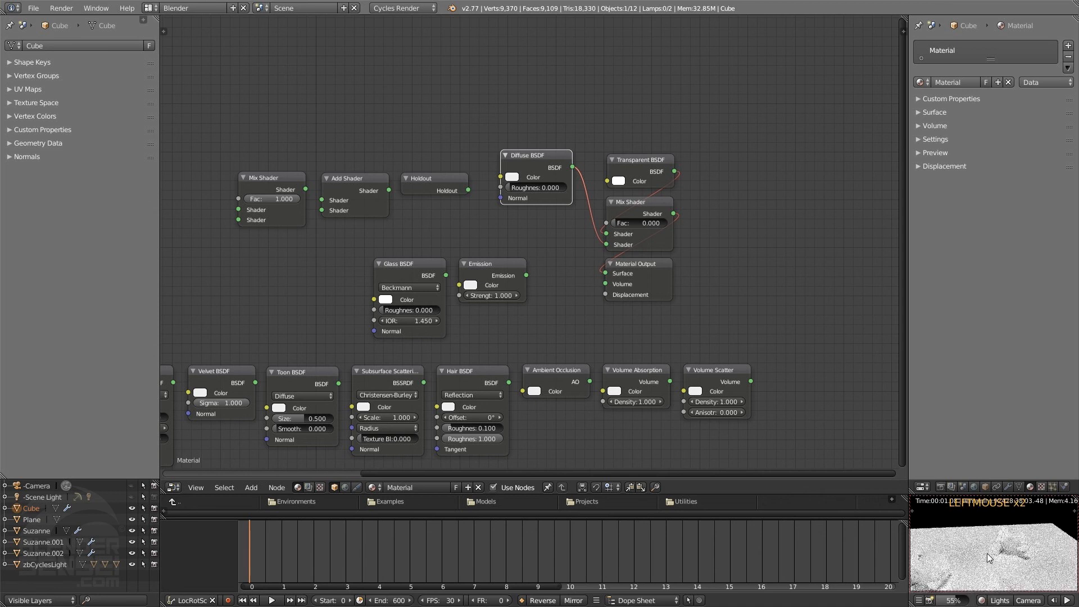
pyautogui.click(983, 599)
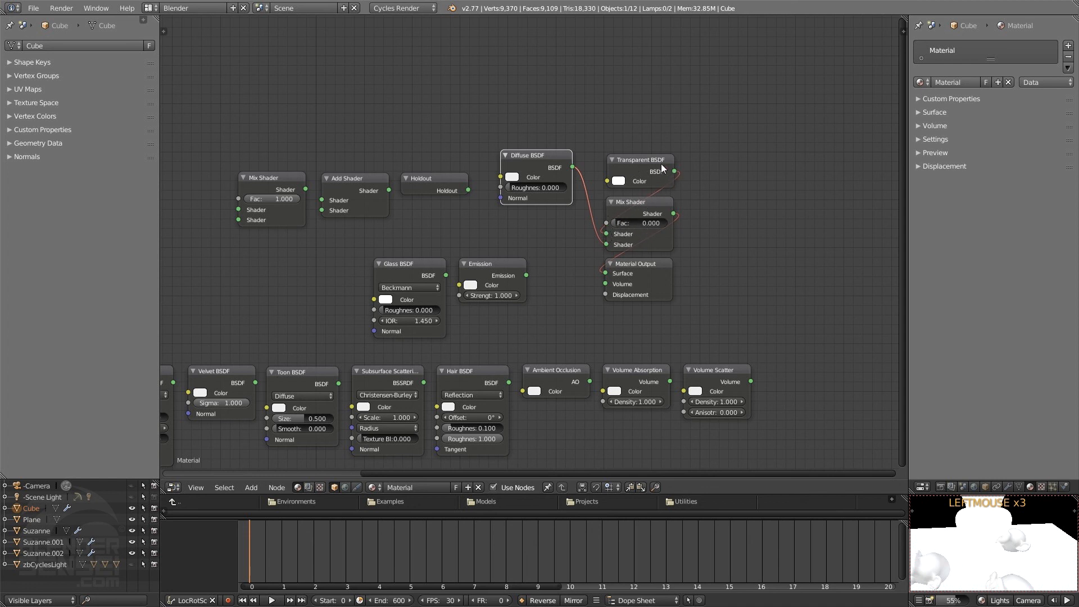
pyautogui.moveTo(616, 222); pyautogui.dragTo(646, 222)
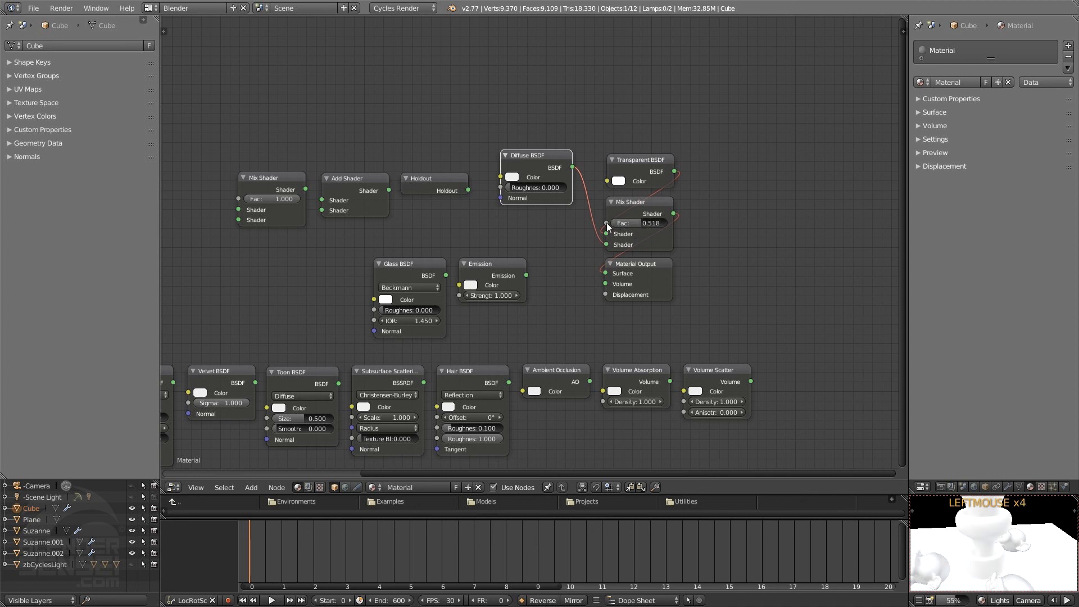
# - Set the Diffuse BSDF's color to magenta and preview the column in rendered shading
pyautogui.click(514, 179)
pyautogui.click(551, 92)
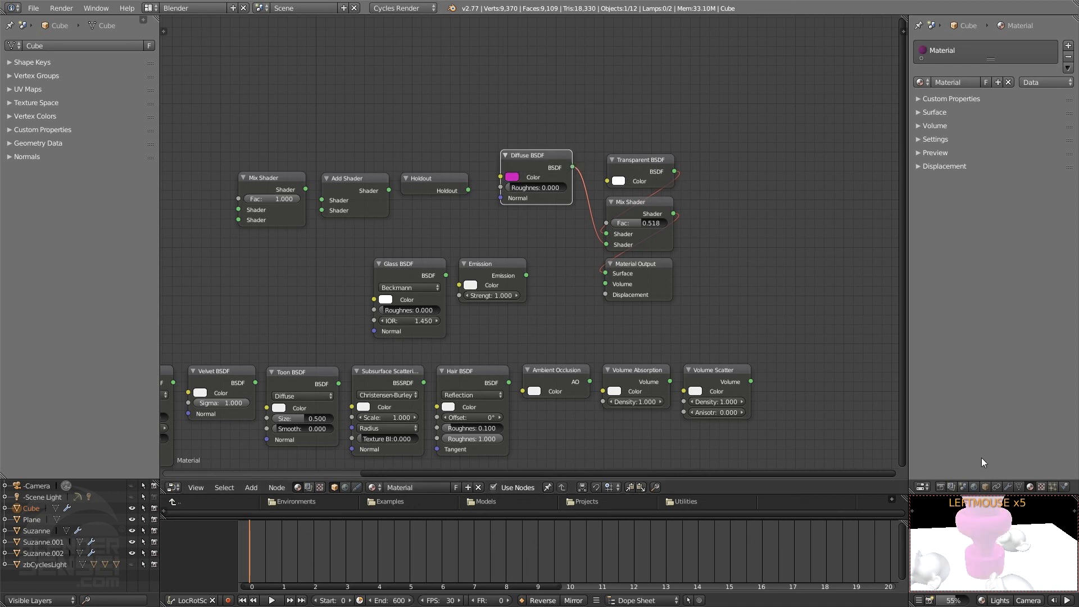
pyautogui.click(983, 600)
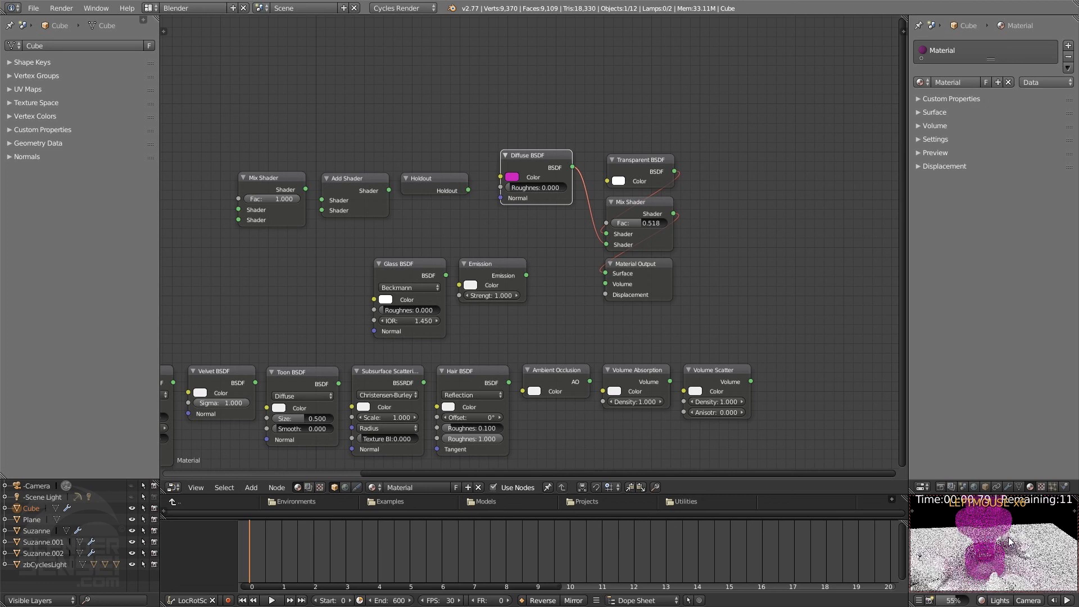
pyautogui.keyDown('shift'); pyautogui.moveTo(990, 589); pyautogui.dragTo(985, 532, button='middle'); pyautogui.keyUp('shift')
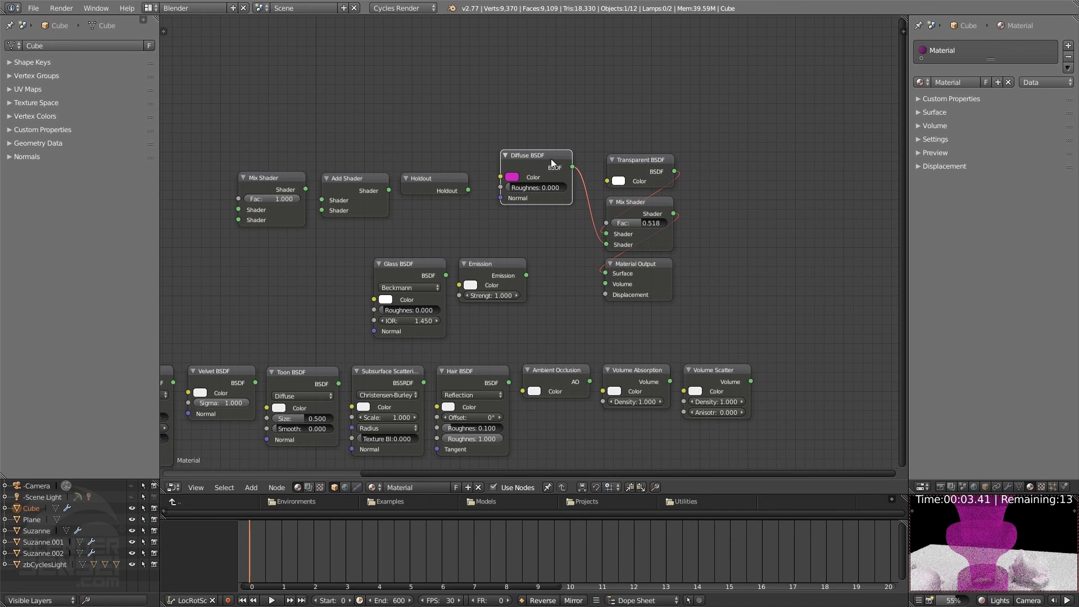
# - Set the Transparent BSDF's color to bright green and examine the column in the preview
pyautogui.click(647, 167)
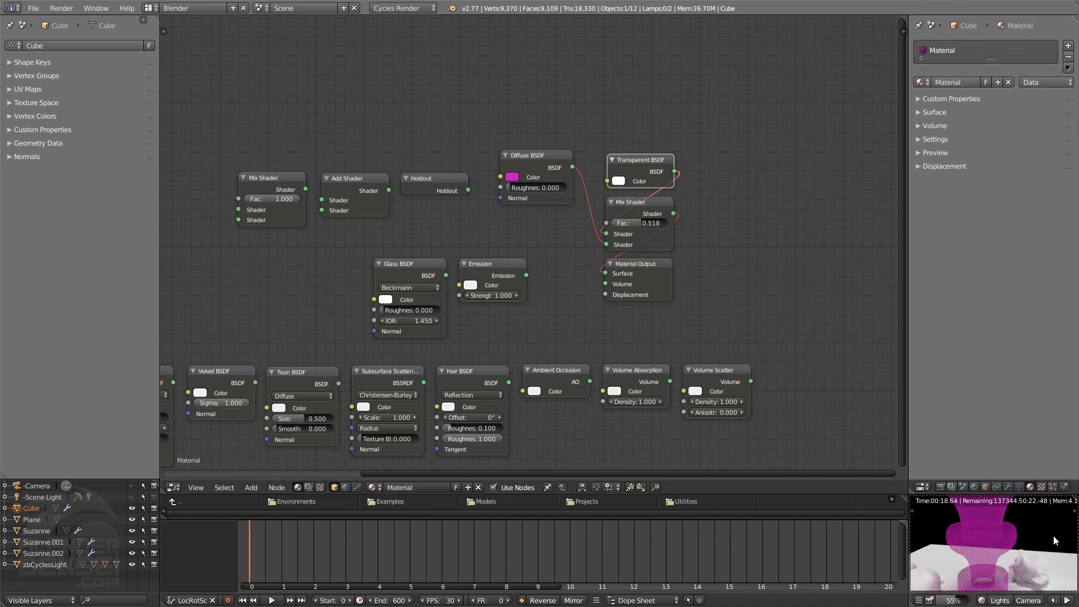
pyautogui.click(618, 181)
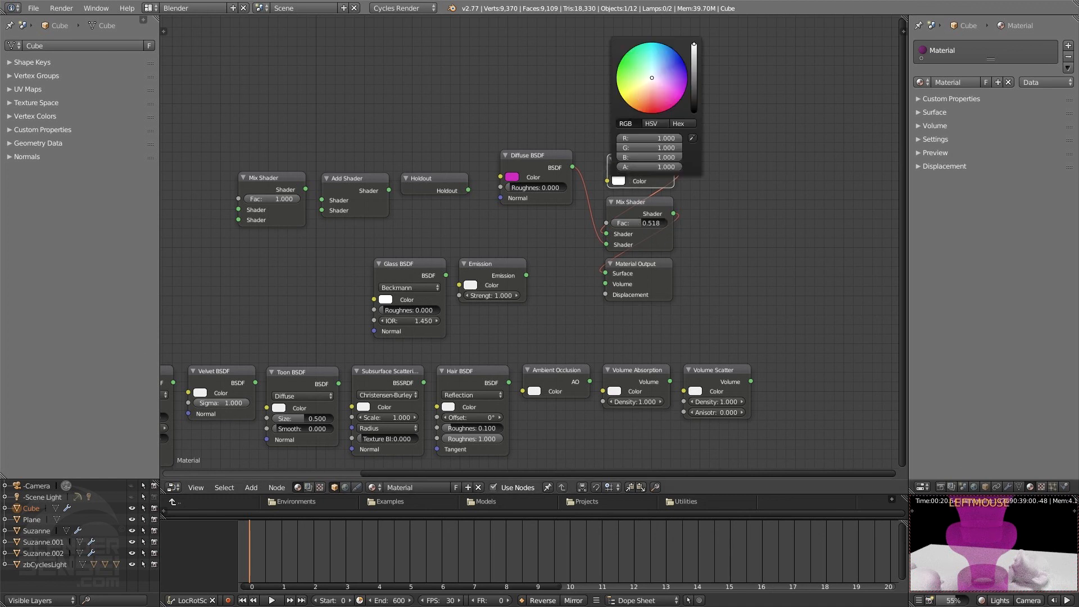
pyautogui.click(619, 68)
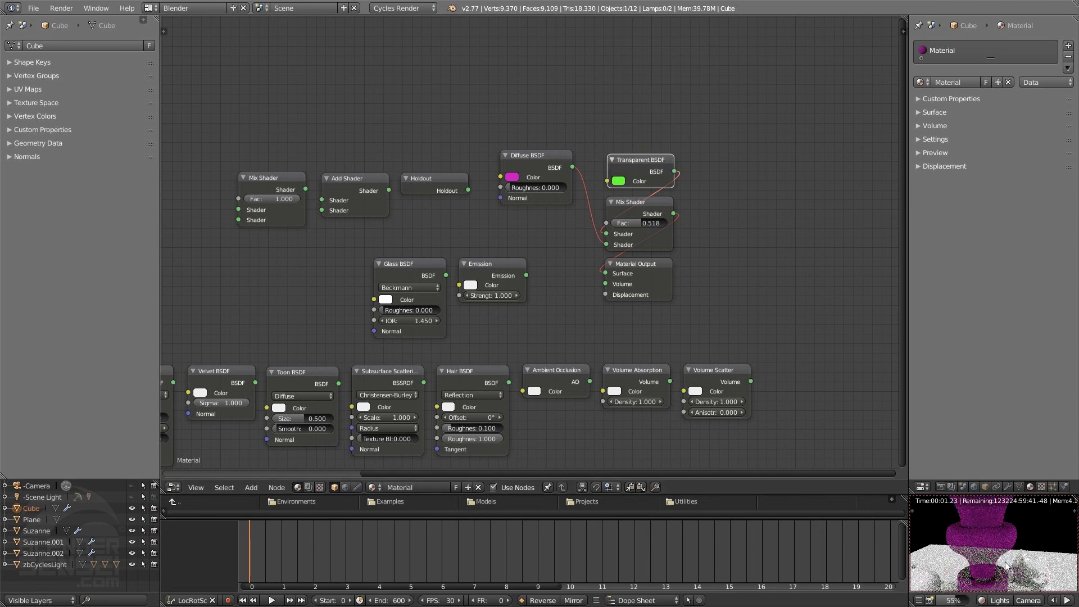
pyautogui.moveTo(987, 554)
pyautogui.mouseDown(button='middle')
pyautogui.moveTo(973, 547)
pyautogui.moveTo(1008, 552)
pyautogui.moveTo(987, 558)
pyautogui.mouseUp(button='middle')
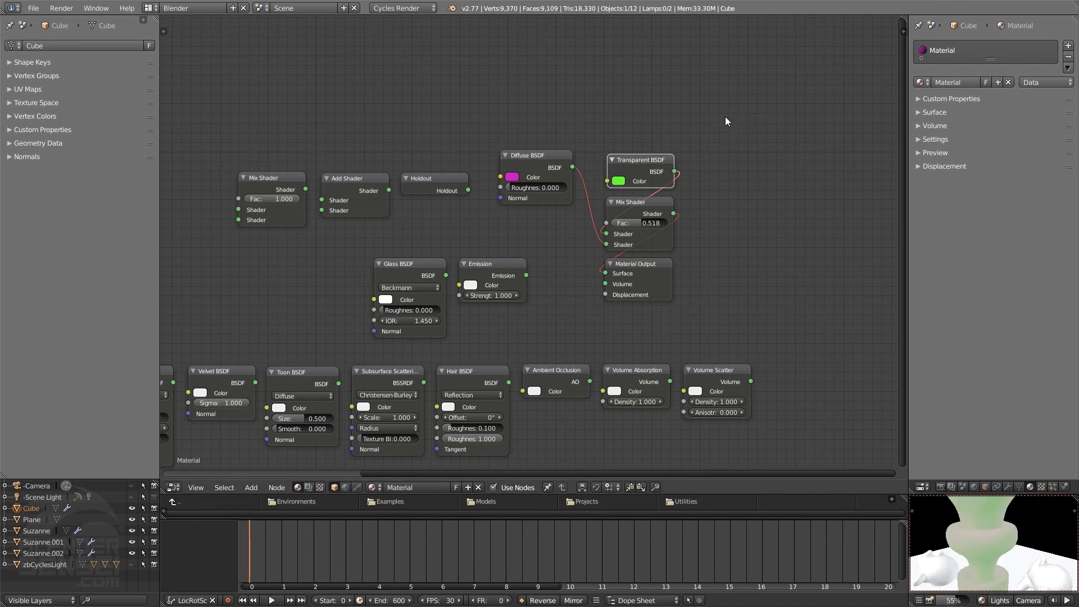
pyautogui.moveTo(741, 136); pyautogui.dragTo(729, 155, button='middle')
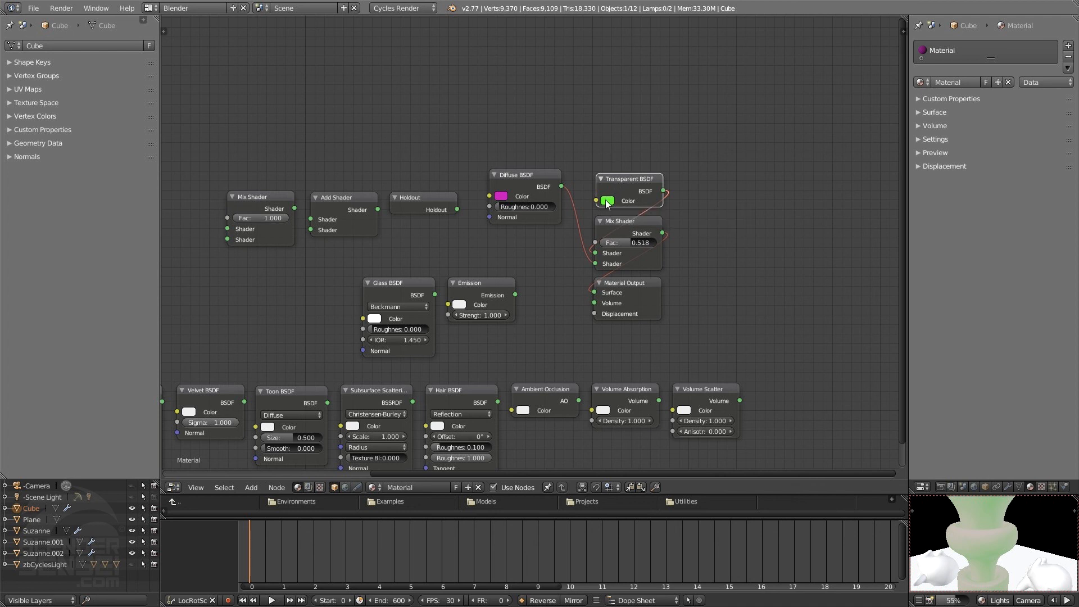
pyautogui.moveTo(624, 134); pyautogui.dragTo(605, 145, button='middle')
pyautogui.hotkey('shift', 'a')
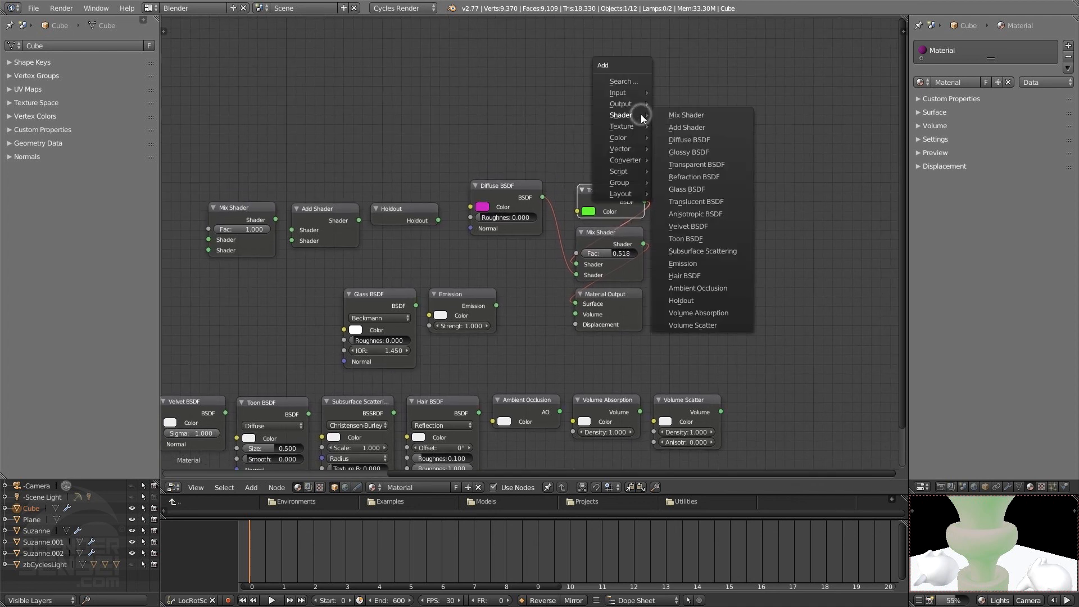
pyautogui.moveTo(632, 127)
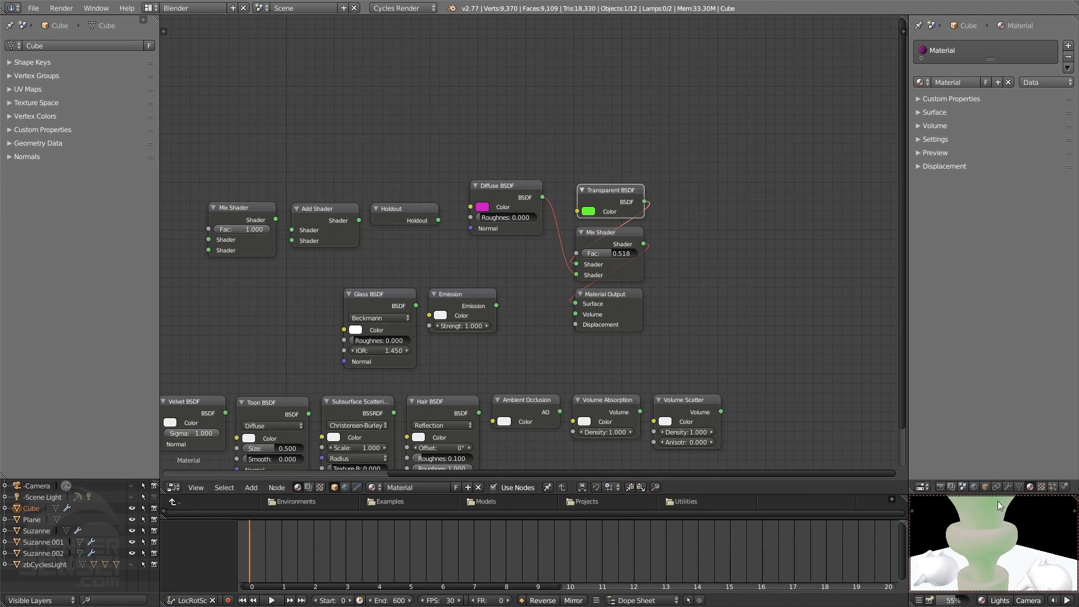
# - Add a Noise Texture above the Diffuse BSDF and connect its Color output to the Diffuse BSDF's Color input
pyautogui.moveTo(711, 141); pyautogui.dragTo(720, 148, button='middle')
pyautogui.hotkey('shift', 'a')
pyautogui.moveTo(733, 160)
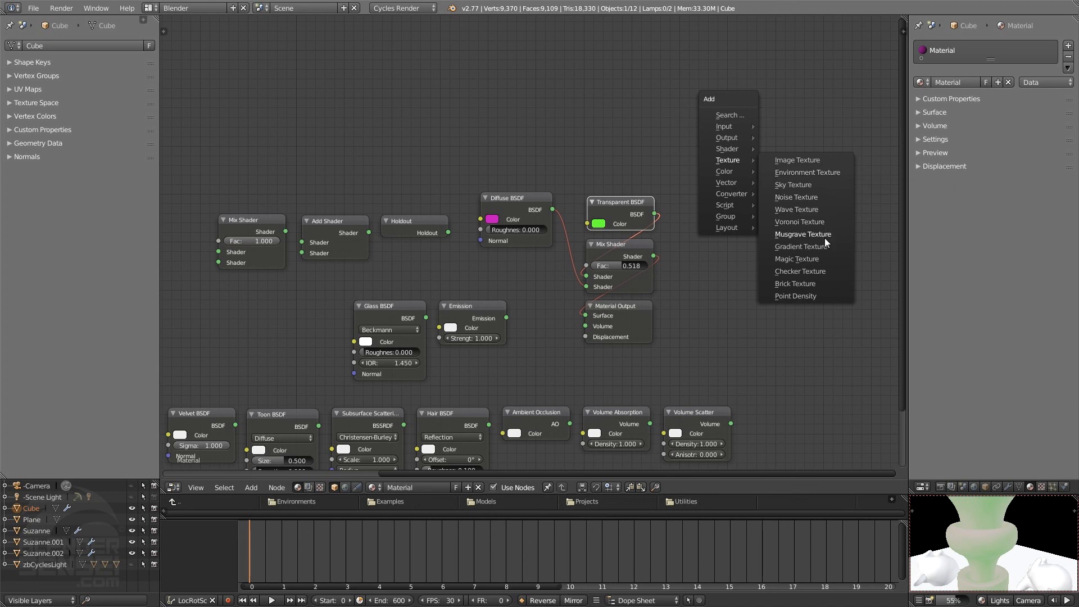
pyautogui.click(824, 197)
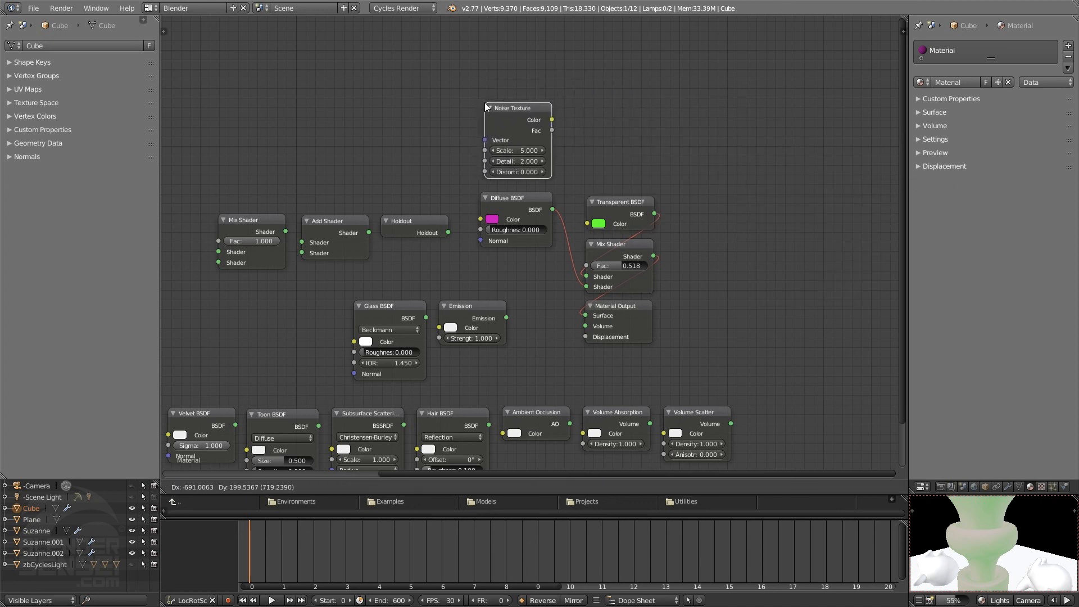
pyautogui.click(485, 103)
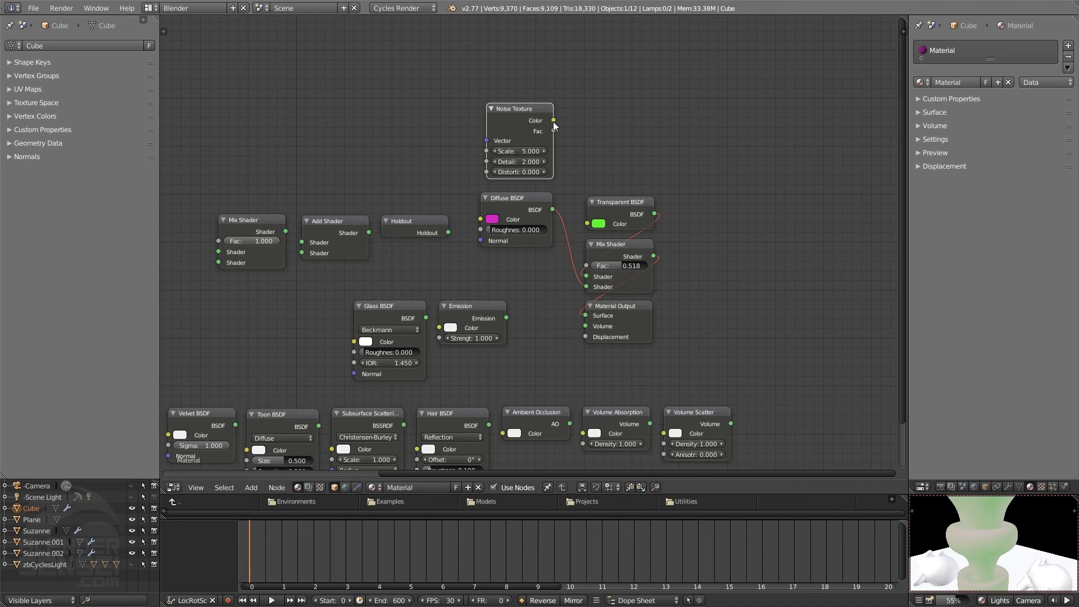
pyautogui.moveTo(554, 120); pyautogui.dragTo(508, 214)
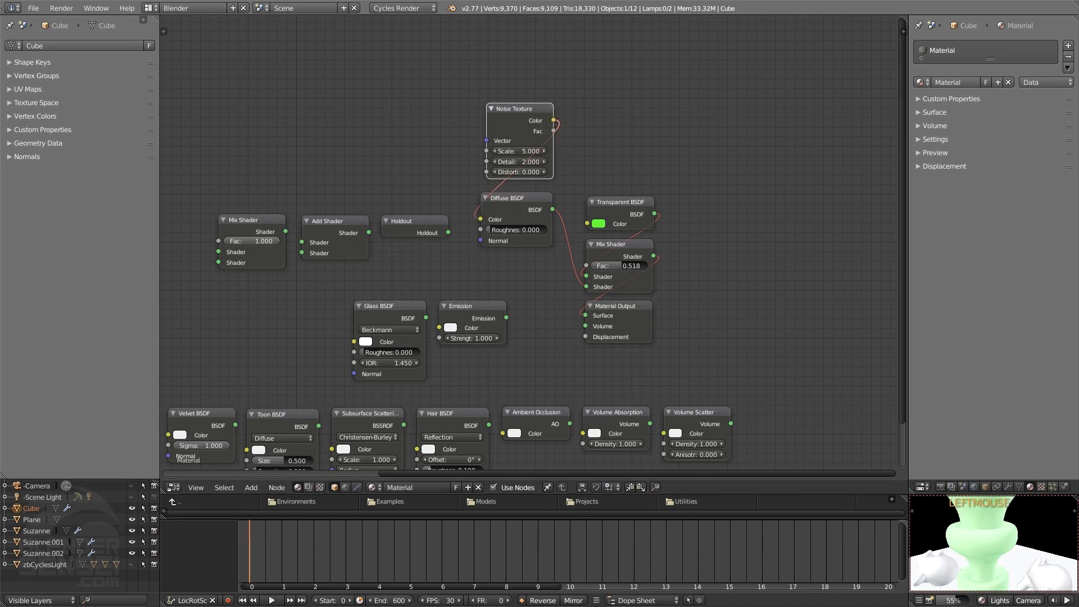
# - Preview the column with the noise-textured material close up in rendered shading
pyautogui.click(984, 599)
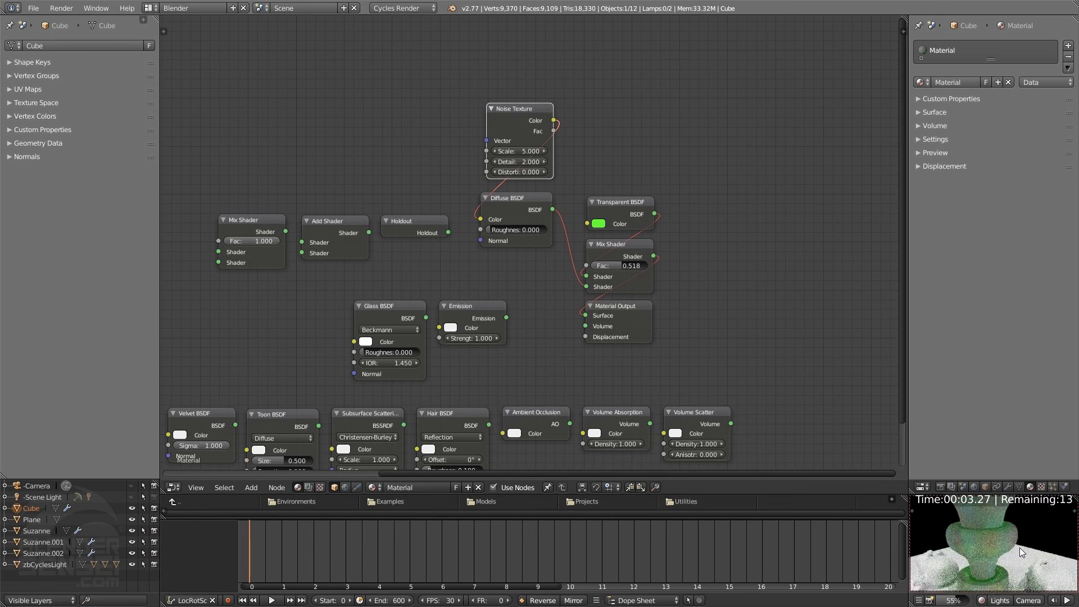
pyautogui.scroll(1, 1019, 547)
pyautogui.moveTo(1019, 547); pyautogui.dragTo(1009, 539, button='middle')
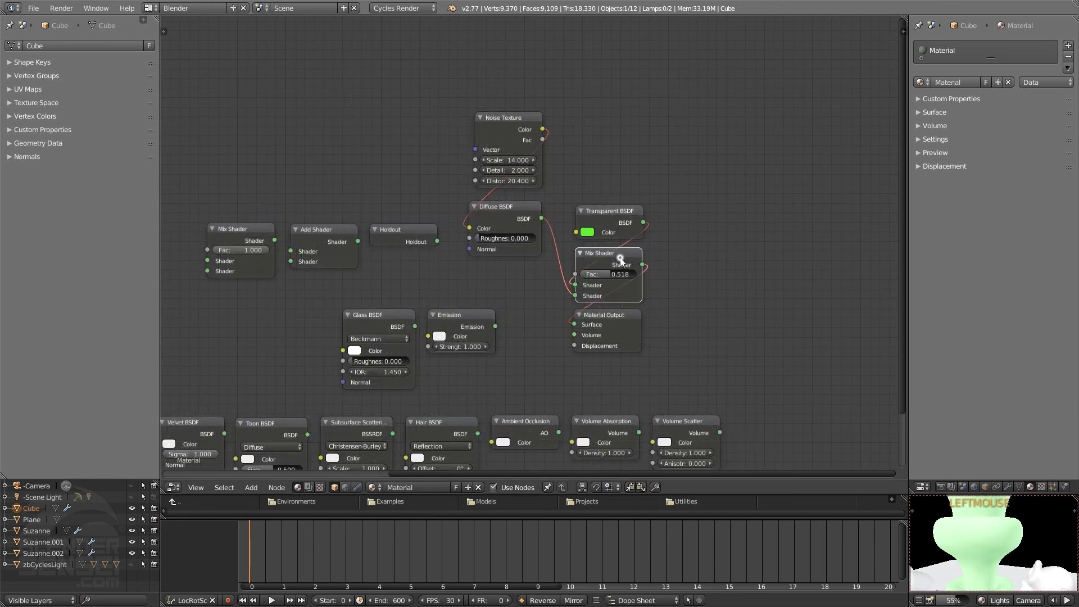
# - Delete the linked Mix Shader, Transparent BSDF, Diffuse BSDF and Noise Texture nodes together
pyautogui.keyDown('shift'); pyautogui.click(614, 215); pyautogui.keyUp('shift')
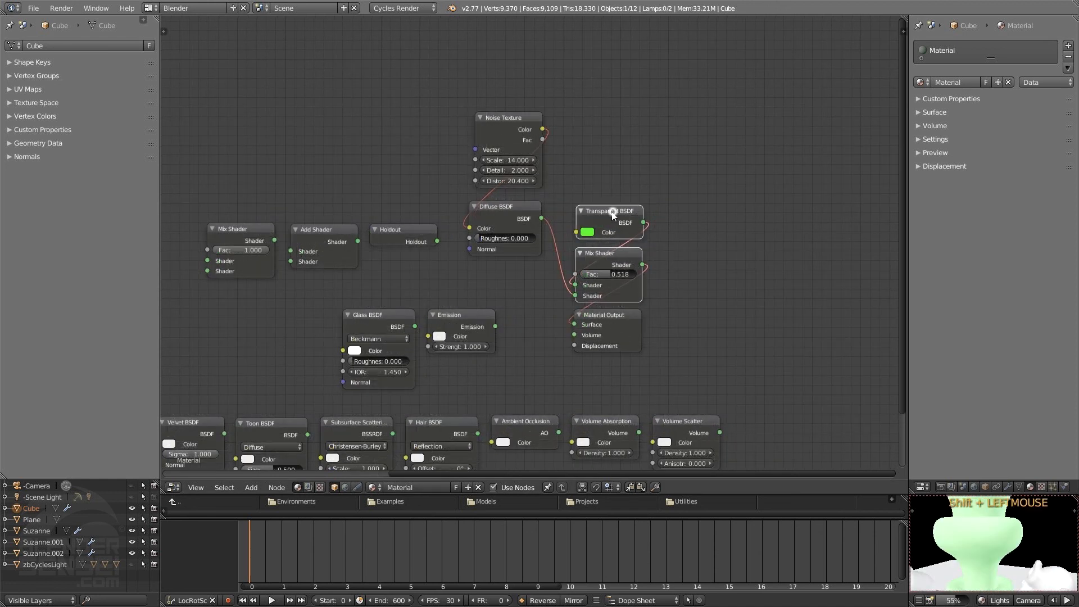
pyautogui.keyDown('shift'); pyautogui.click(503, 211); pyautogui.keyUp('shift')
pyautogui.keyDown('shift'); pyautogui.click(515, 114); pyautogui.keyUp('shift')
pyautogui.press('x')
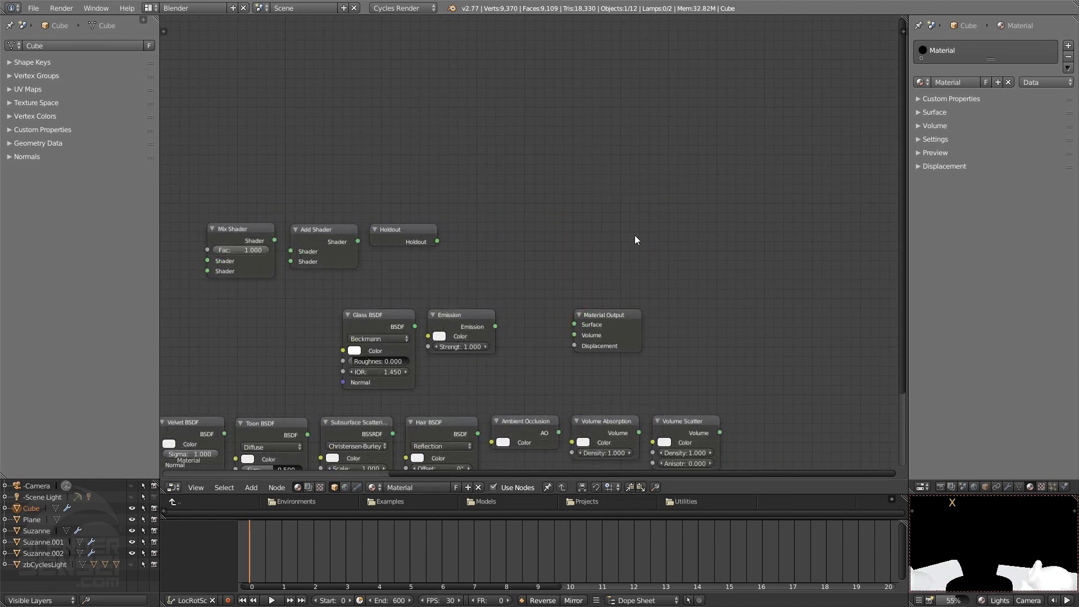
# - Place the Glass BSDF above the Material Output, connect it to the Surface input, and examine the glass column close up in rendered preview
pyautogui.moveTo(410, 292); pyautogui.dragTo(659, 232)
pyautogui.moveTo(667, 274); pyautogui.dragTo(582, 318)
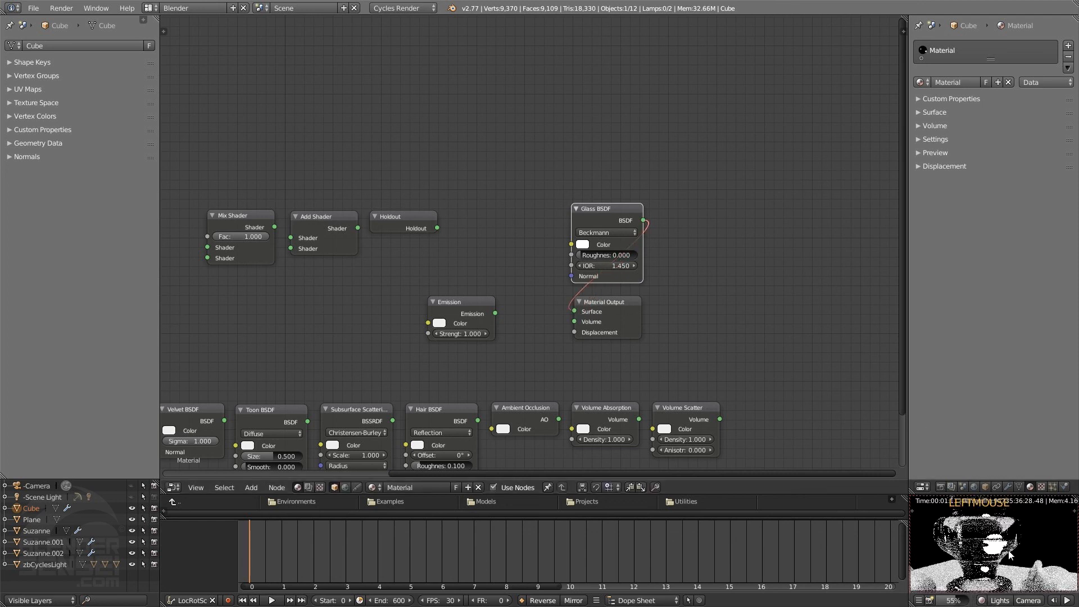
pyautogui.keyDown('shift'); pyautogui.moveTo(1003, 569); pyautogui.dragTo(1022, 532, button='middle'); pyautogui.keyUp('shift')
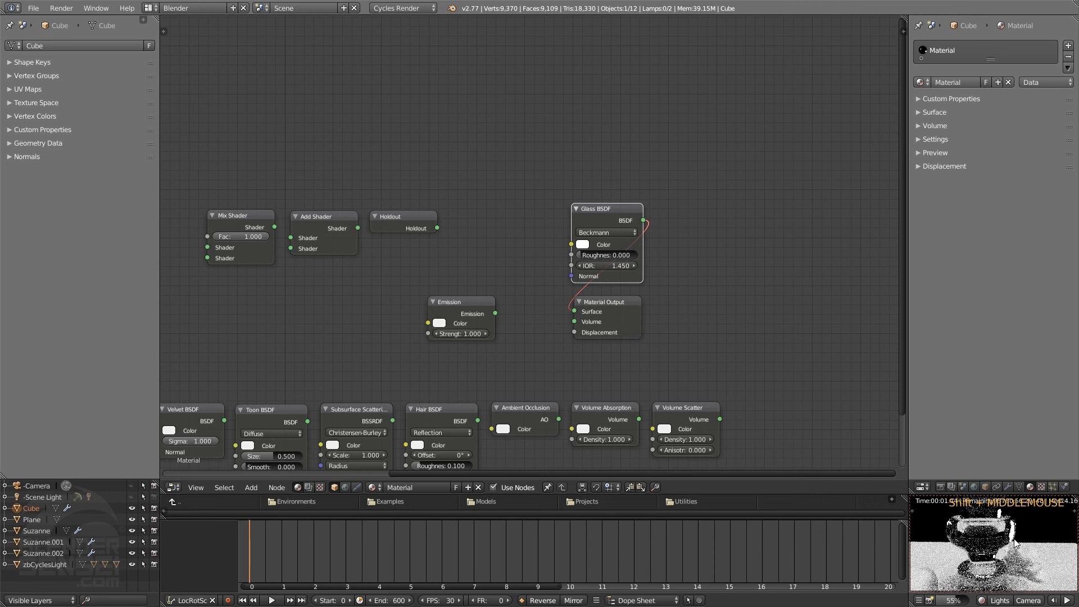
pyautogui.scroll(3, 1009, 540)
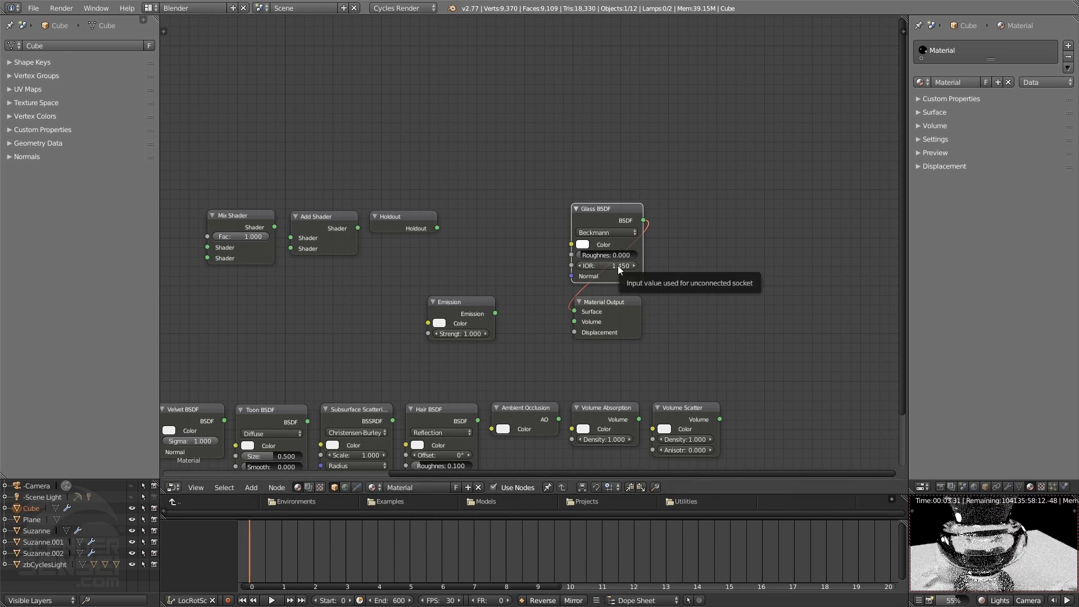
# - Try an IOR of 1.250 on the Glass BSDF, restore it to 1.450, and preview the column with roughness 0.133
pyautogui.moveTo(619, 265)
pyautogui.mouseDown()
pyautogui.moveTo(582, 265)
pyautogui.moveTo(605, 265)
pyautogui.mouseUp()
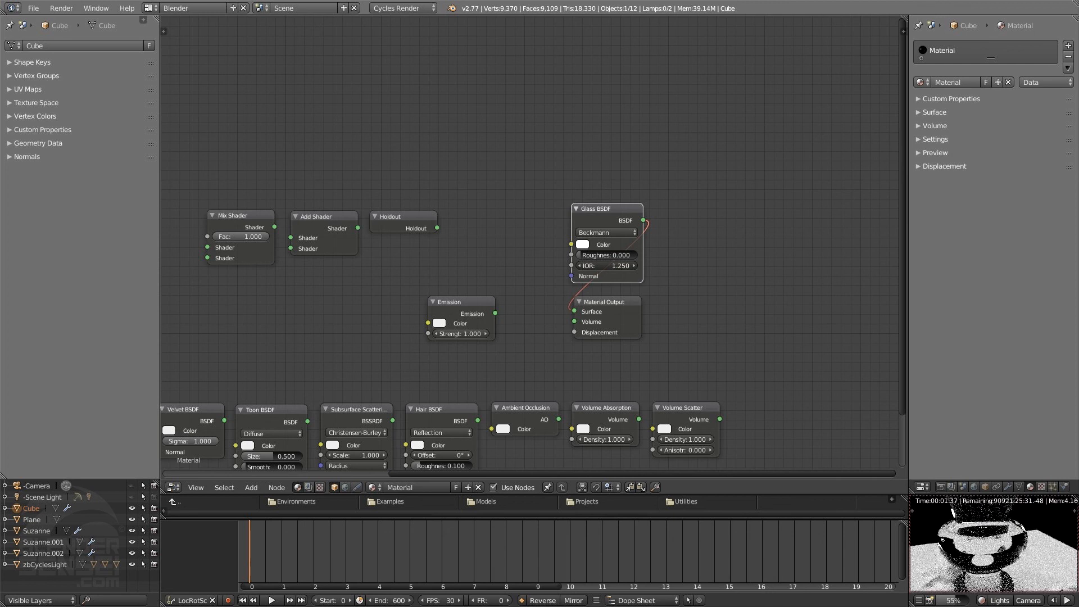
pyautogui.moveTo(604, 265)
pyautogui.mouseDown()
pyautogui.moveTo(638, 265)
pyautogui.moveTo(615, 265)
pyautogui.mouseUp()
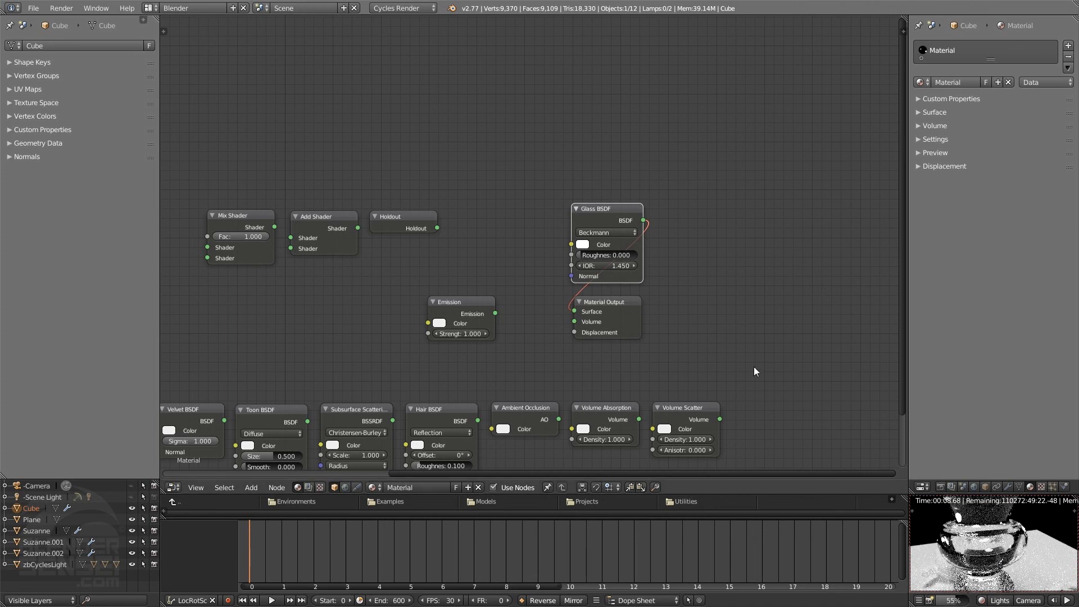
pyautogui.click(582, 255)
pyautogui.moveTo(582, 255); pyautogui.dragTo(596, 269)
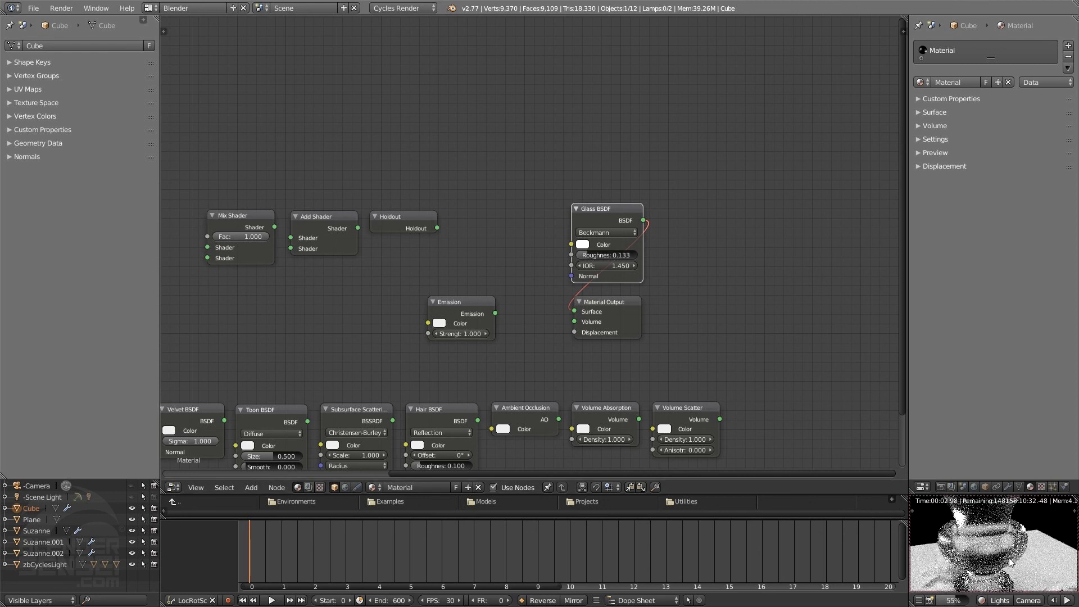
pyautogui.keyDown('shift'); pyautogui.moveTo(1011, 559); pyautogui.dragTo(1017, 556, button='middle'); pyautogui.keyUp('shift')
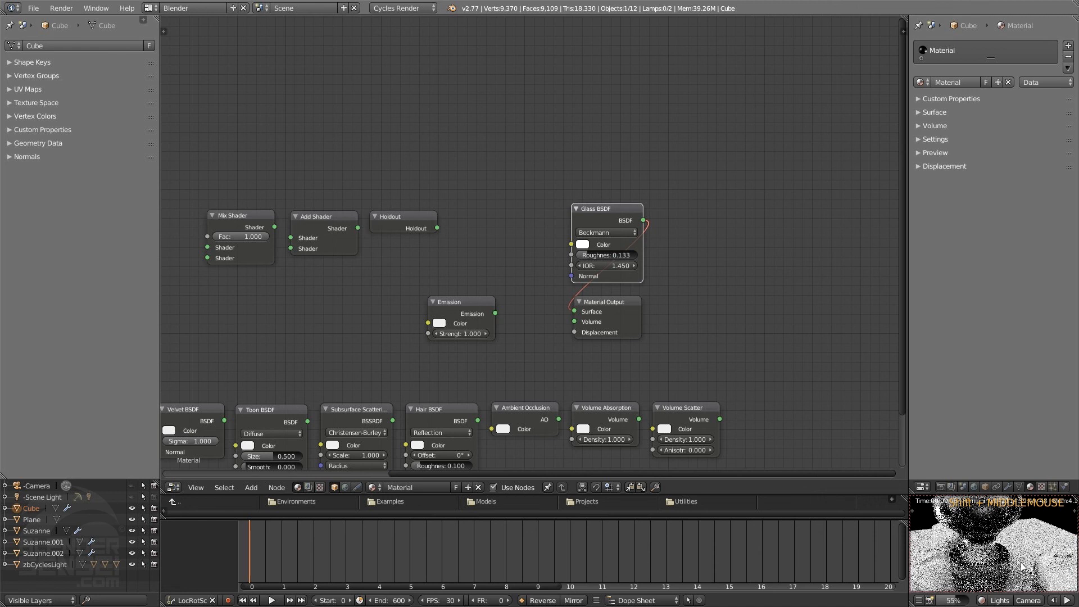
pyautogui.click(982, 601)
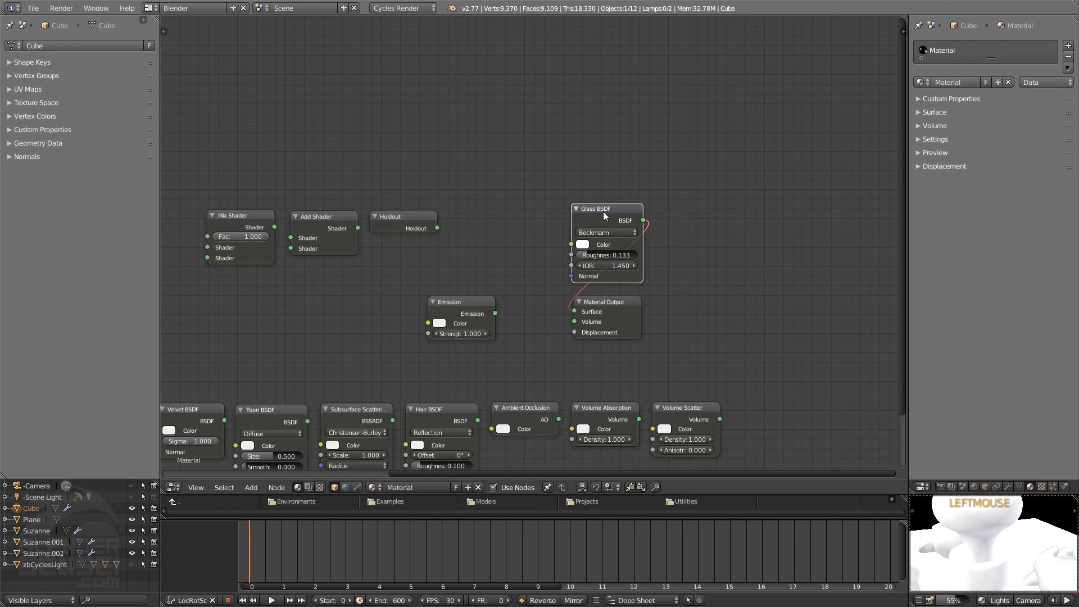
# - Delete the Glass BSDF, place the Emission node above the Material Output, and connect it to the Surface input
pyautogui.press('x')
pyautogui.click(460, 303)
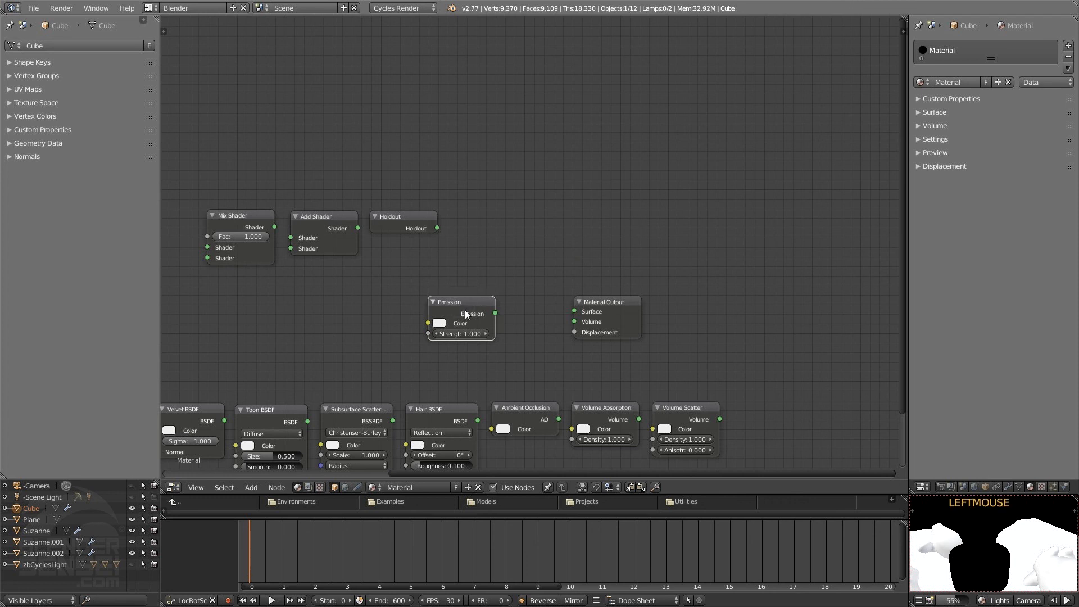
pyautogui.moveTo(461, 318); pyautogui.dragTo(585, 314)
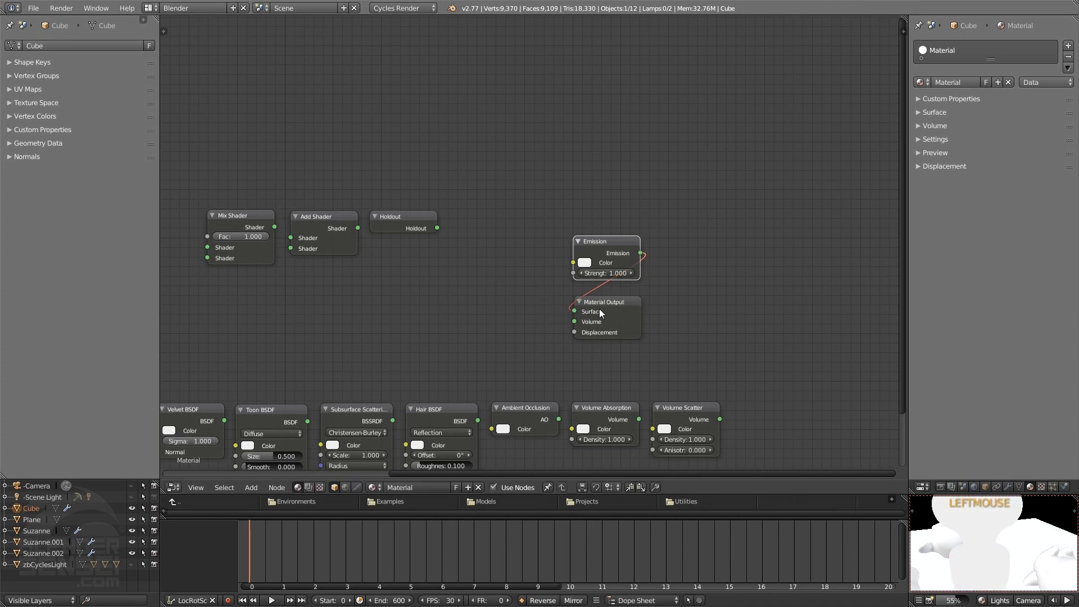
pyautogui.moveTo(505, 330); pyautogui.dragTo(585, 241, button='middle')
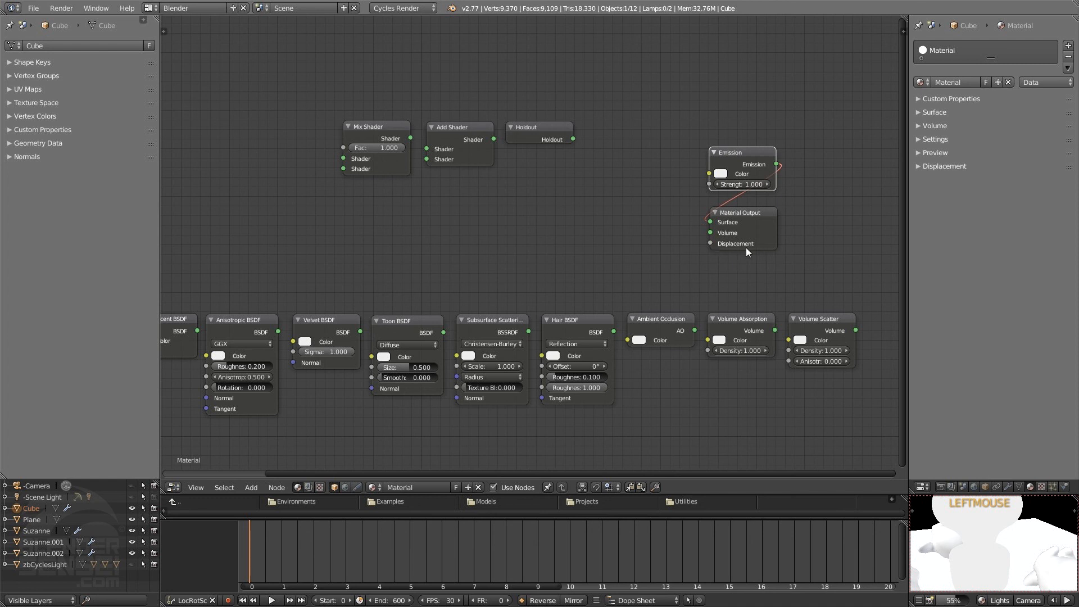
pyautogui.moveTo(595, 271); pyautogui.dragTo(648, 292, button='middle')
pyautogui.scroll(-2, 648, 292)
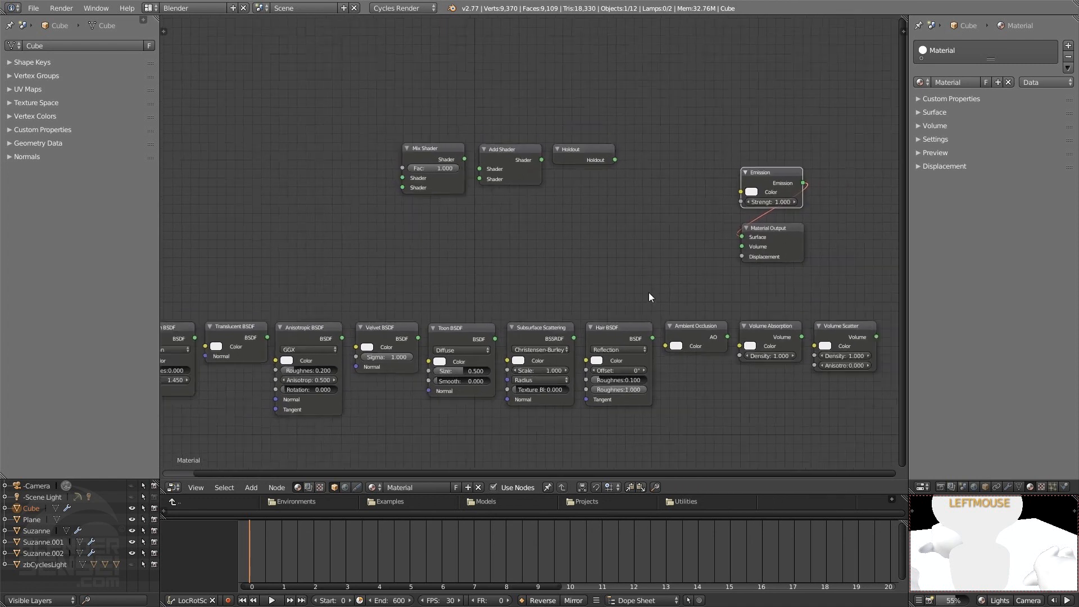
pyautogui.moveTo(570, 301); pyautogui.dragTo(484, 330, button='middle')
pyautogui.scroll(2, 550, 327)
pyautogui.moveTo(561, 320)
pyautogui.mouseDown(button='middle')
pyautogui.moveTo(526, 331)
pyautogui.moveTo(574, 333)
pyautogui.mouseUp(button='middle')
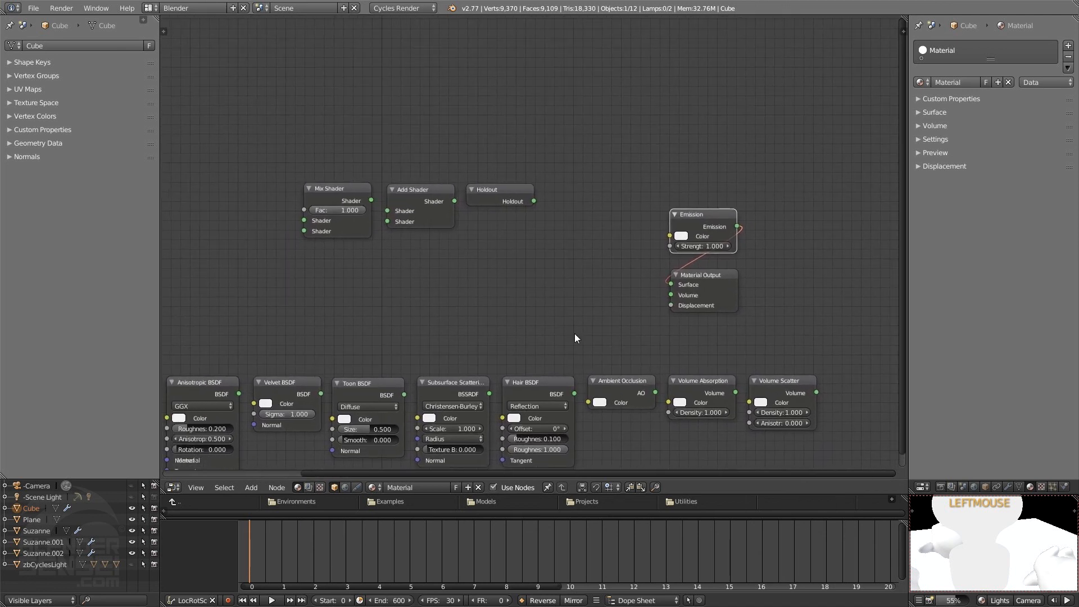
pyautogui.scroll(1, 599, 288)
pyautogui.moveTo(596, 294); pyautogui.dragTo(508, 312, button='middle')
# - Preview the column with the white Emission material in rendered shading
pyautogui.keyDown('shift'); pyautogui.moveTo(1001, 543); pyautogui.dragTo(996, 539, button='middle'); pyautogui.keyUp('shift')
pyautogui.scroll(2, 998, 548)
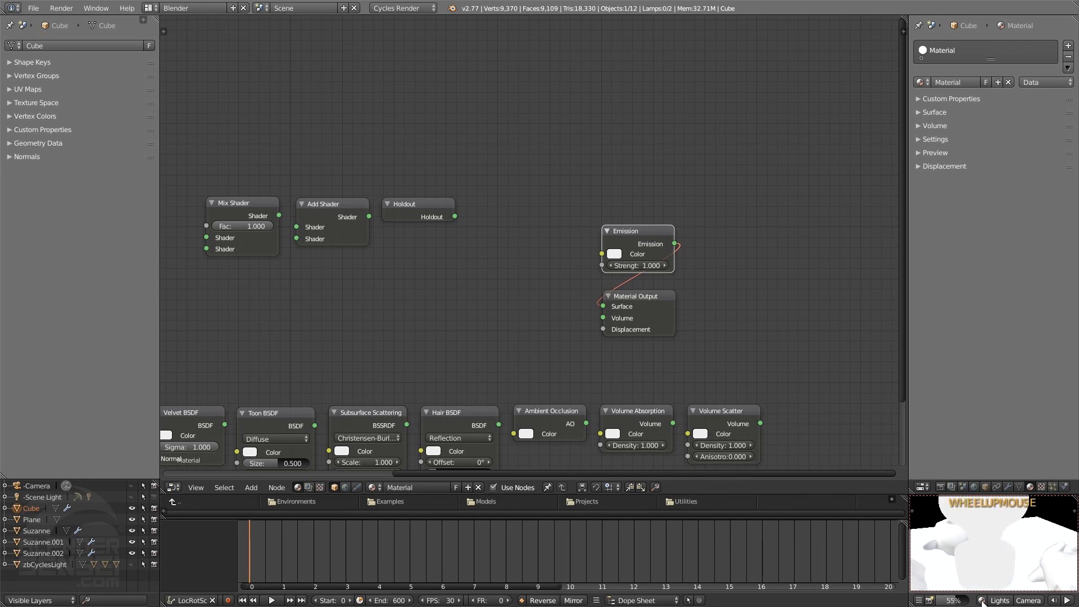
pyautogui.scroll(-2, 1003, 558)
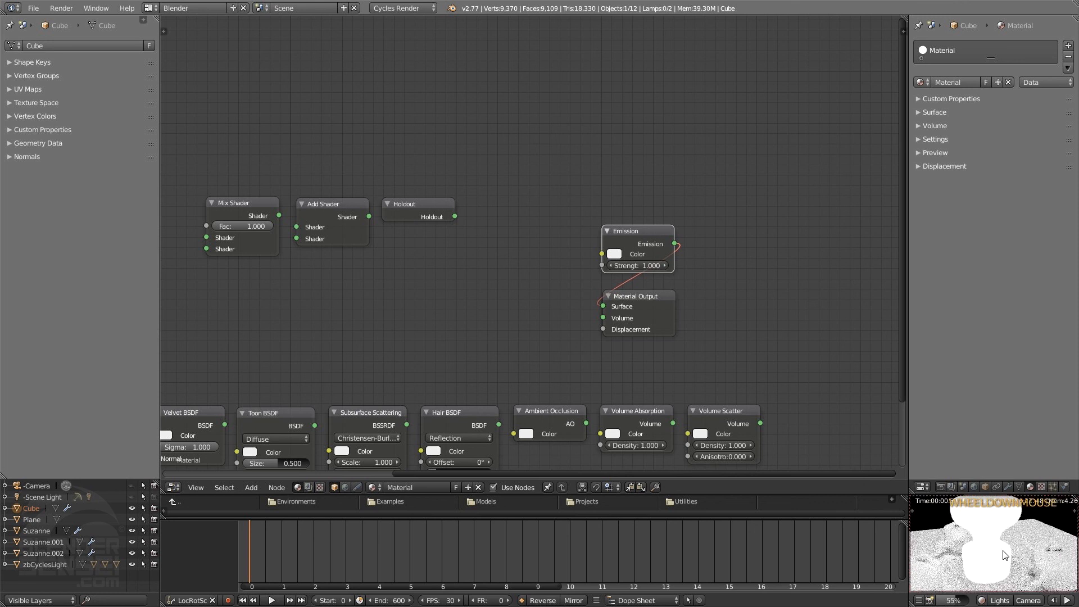
pyautogui.keyDown('shift'); pyautogui.moveTo(1005, 556); pyautogui.dragTo(1014, 532, button='middle'); pyautogui.keyUp('shift')
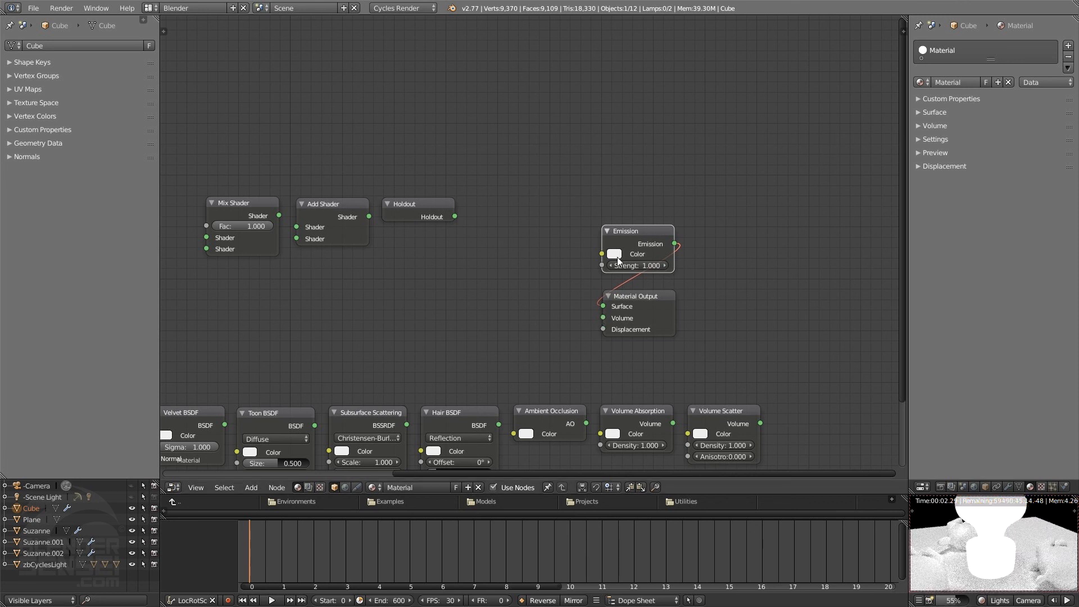
# - Lower the Scene Brightness in the lighting options and preview the glowing column in rendered shading
pyautogui.click(998, 599)
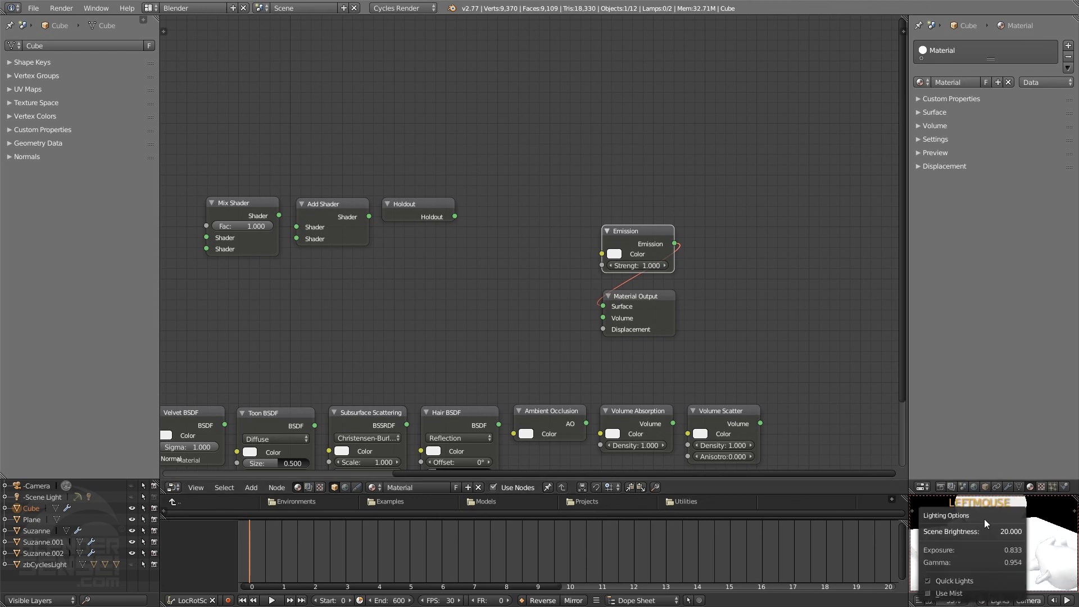
pyautogui.moveTo(1003, 534); pyautogui.dragTo(967, 534)
pyautogui.click(982, 599)
pyautogui.moveTo(1008, 557)
pyautogui.mouseDown(button='middle')
pyautogui.moveTo(1039, 549)
pyautogui.moveTo(1012, 550)
pyautogui.moveTo(1024, 554)
pyautogui.mouseUp(button='middle')
pyautogui.scroll(-2, 1011, 550)
pyautogui.scroll(1, 1012, 549)
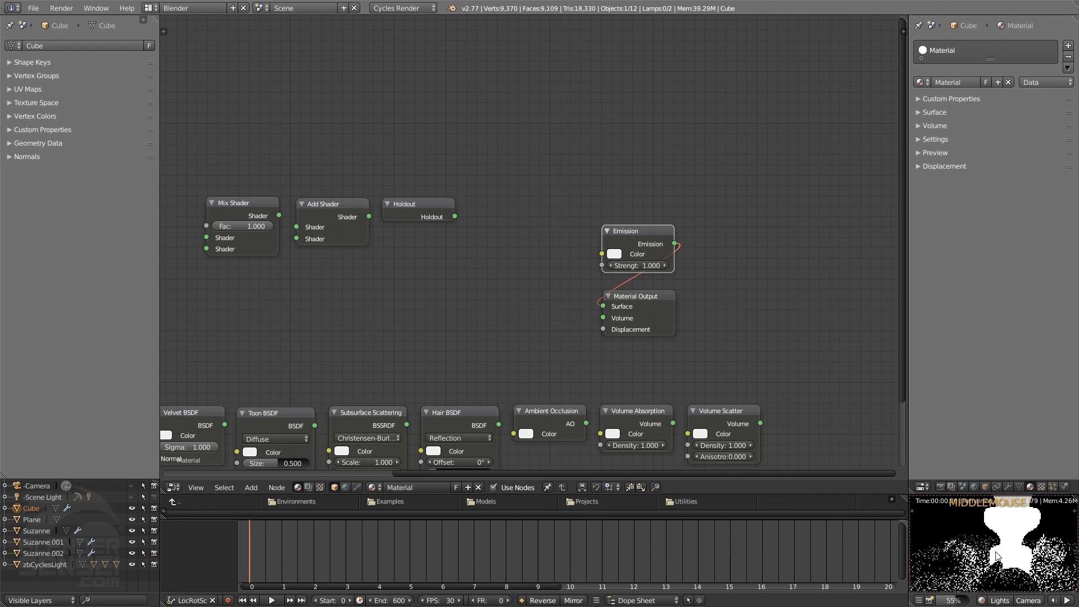
# - Set the Emission node's strength to 2.100 and its color to purple
pyautogui.click(652, 264)
pyautogui.moveTo(652, 264); pyautogui.dragTo(622, 260)
pyautogui.click(613, 254)
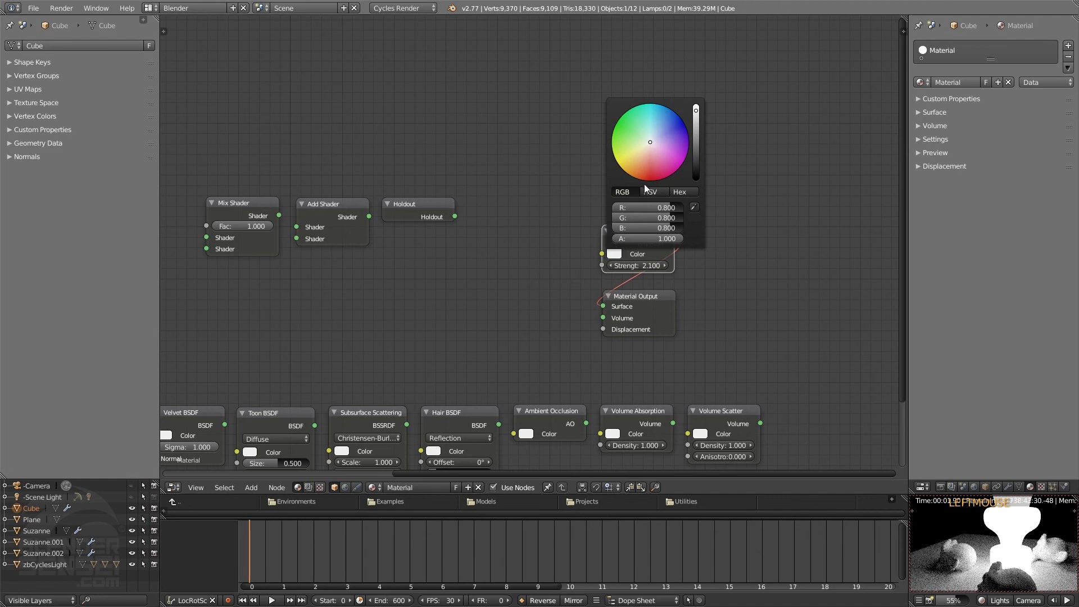
pyautogui.moveTo(645, 184)
pyautogui.mouseDown()
pyautogui.moveTo(677, 162)
pyautogui.moveTo(687, 140)
pyautogui.moveTo(676, 138)
pyautogui.mouseUp()
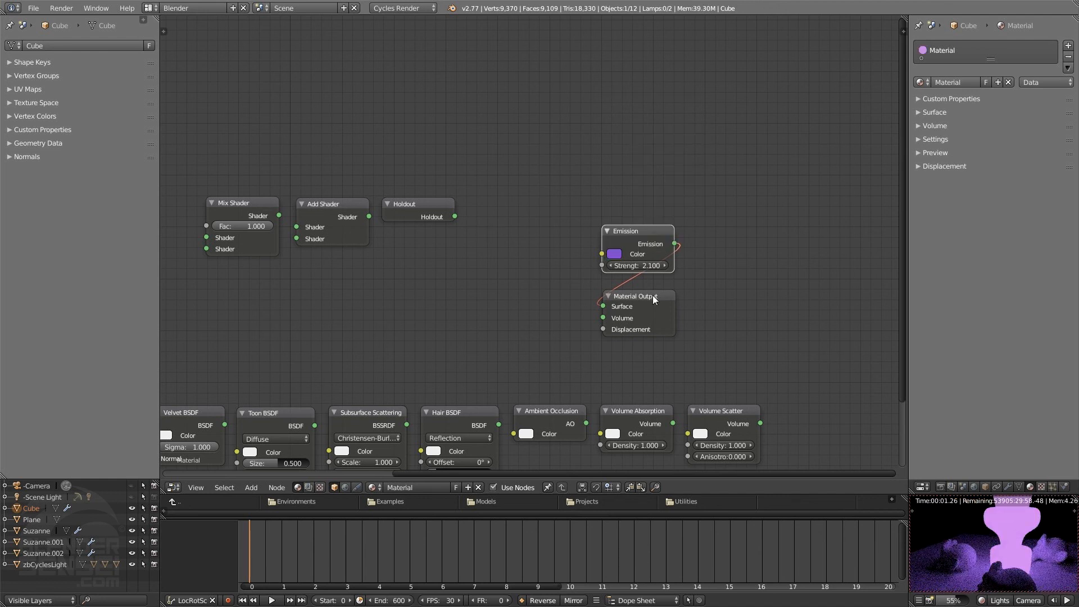
pyautogui.keyDown('shift'); pyautogui.moveTo(706, 335); pyautogui.dragTo(625, 349, button='middle'); pyautogui.keyUp('shift')
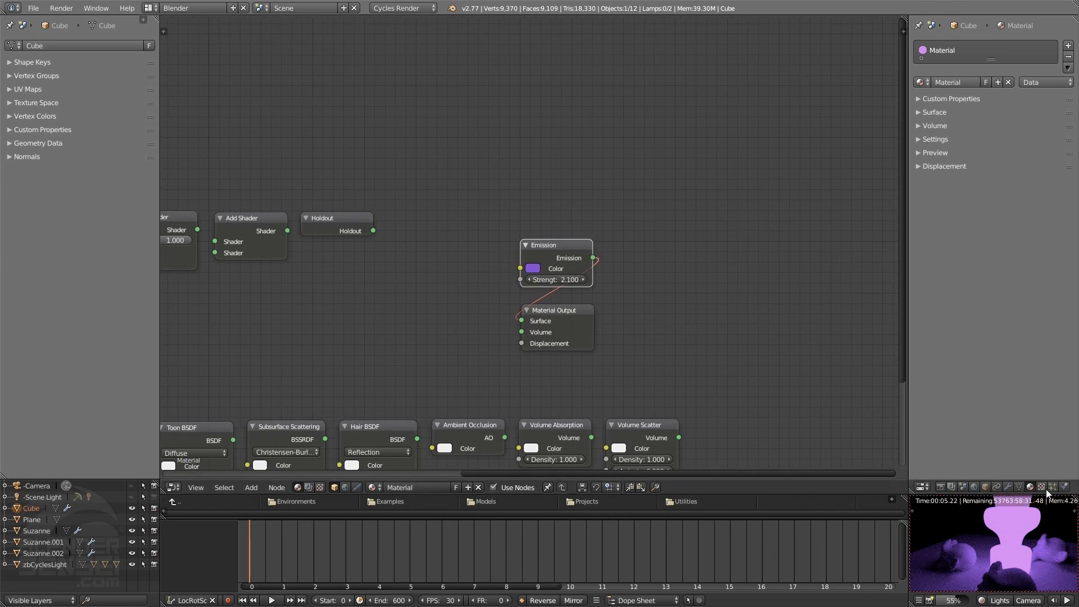
pyautogui.keyDown('shift'); pyautogui.moveTo(757, 350); pyautogui.dragTo(773, 328, button='middle'); pyautogui.keyUp('shift')
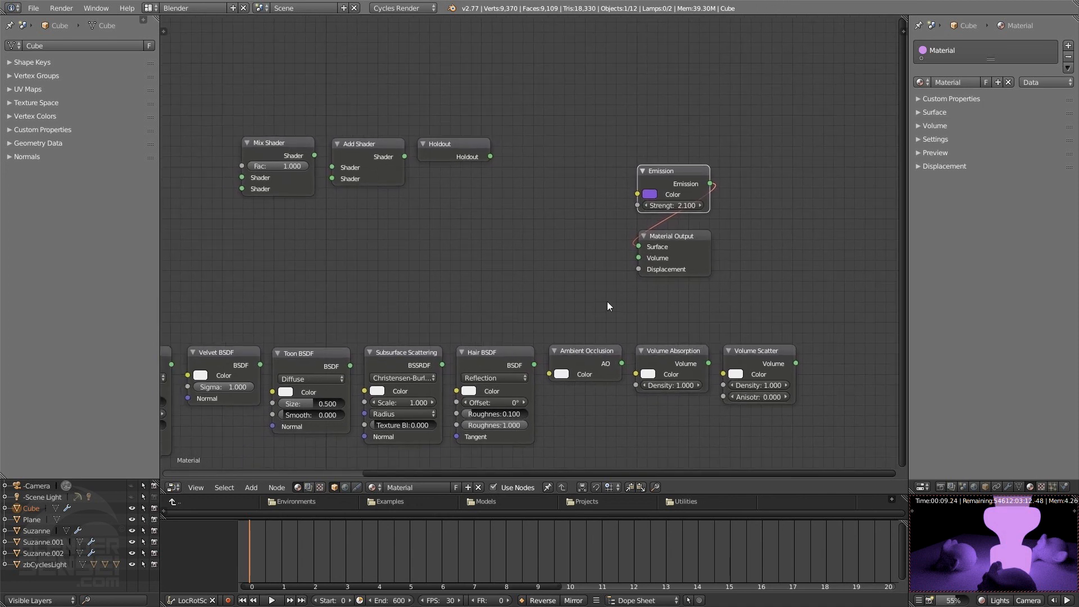
pyautogui.moveTo(626, 307); pyautogui.dragTo(706, 309, button='middle')
pyautogui.scroll(-1, 688, 299)
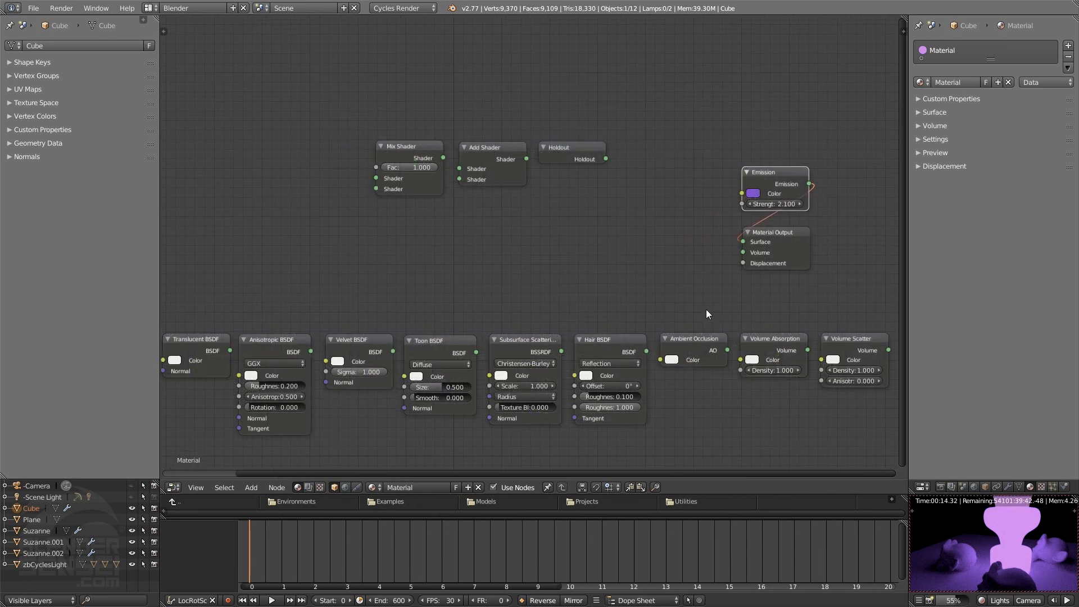